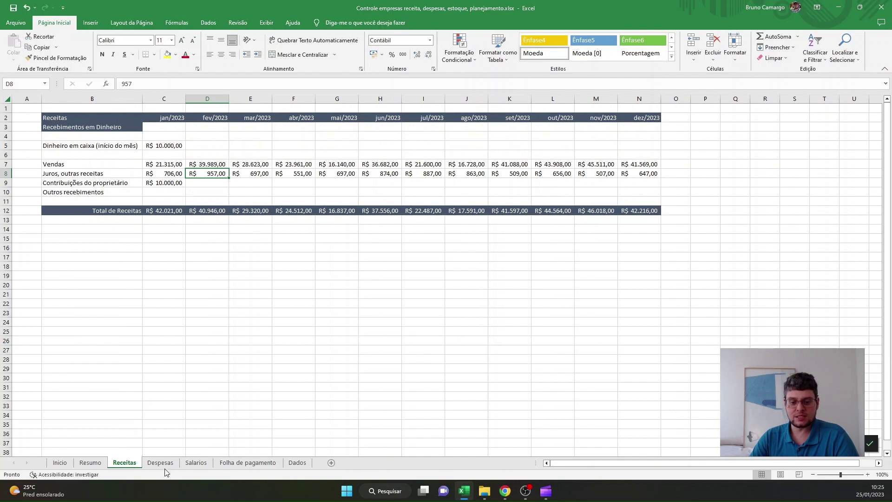
Review the Despesas, Folha de pagamento, Resumo and Dados sheets, and examine the base salaries and matrícula column in Salarios.
click(167, 465)
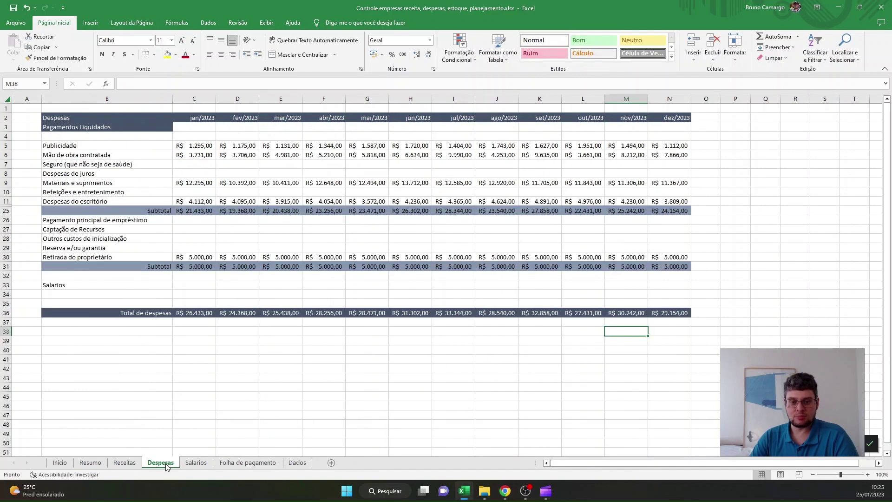
click(195, 462)
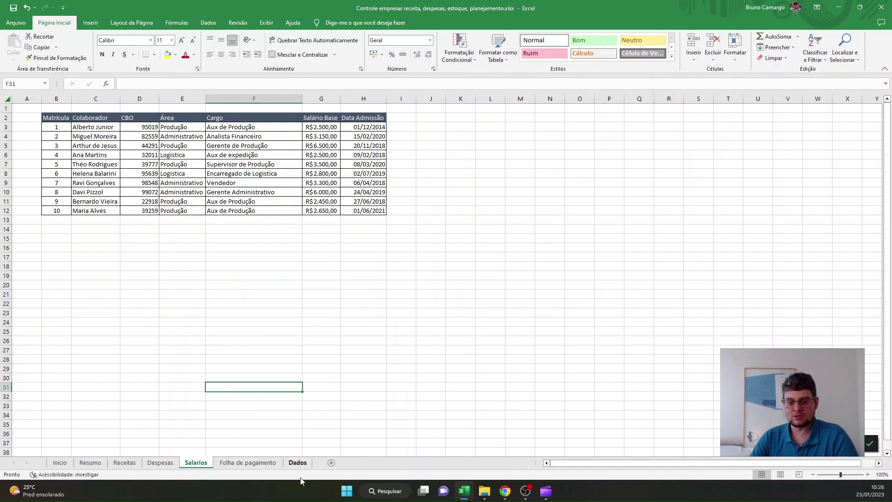
click(259, 463)
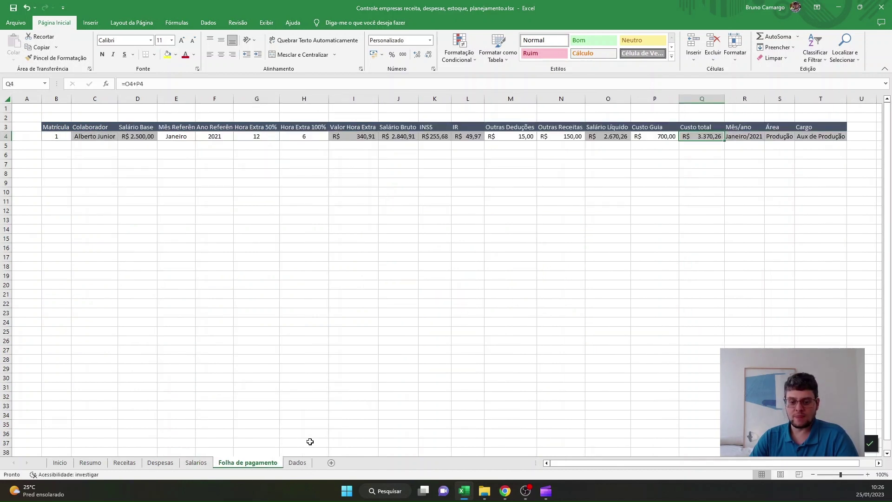
click(90, 463)
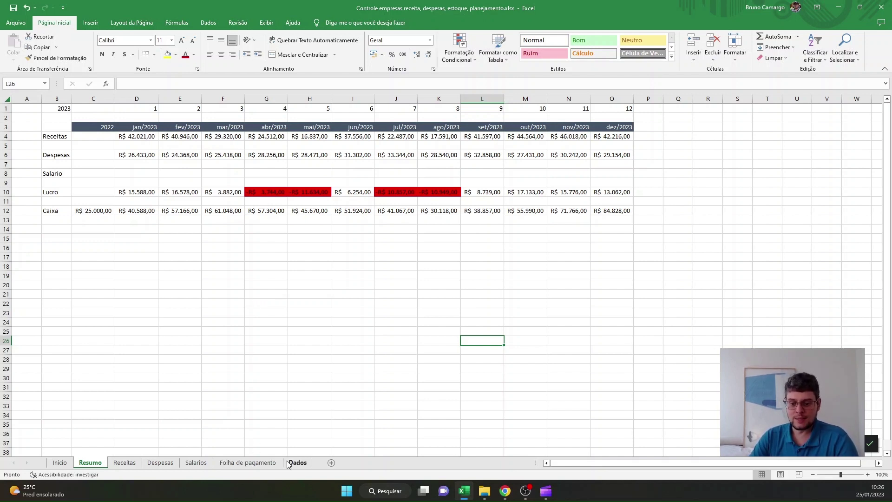
click(248, 463)
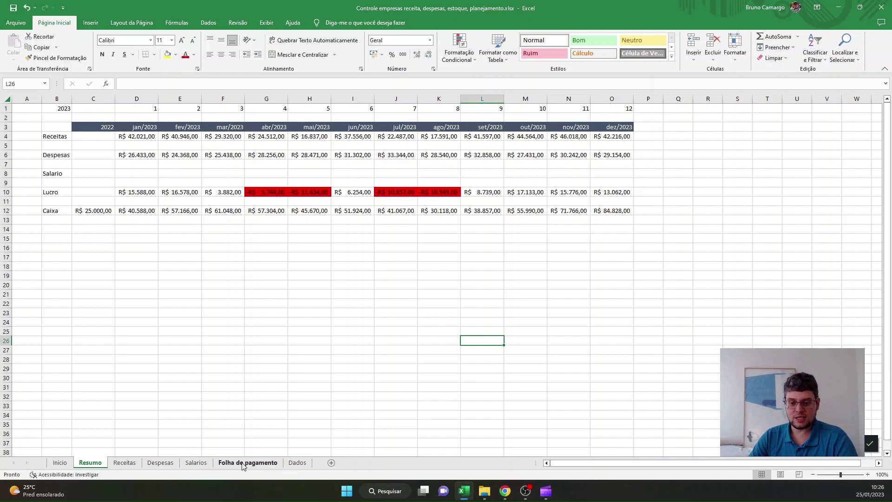
click(204, 463)
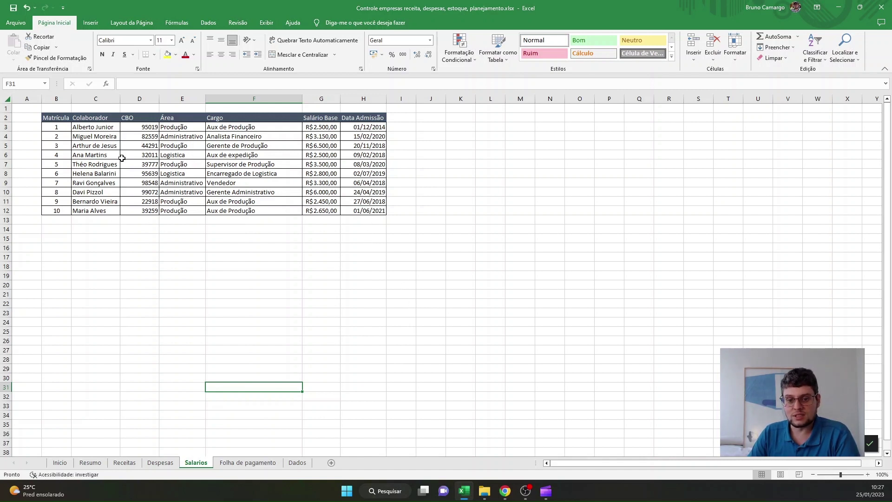
click(313, 136)
click(322, 167)
click(333, 193)
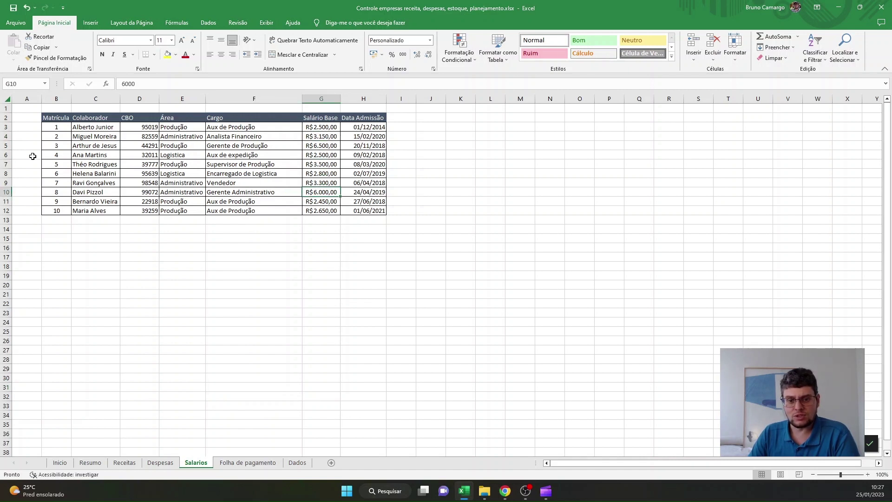
drag(62, 127, 65, 207)
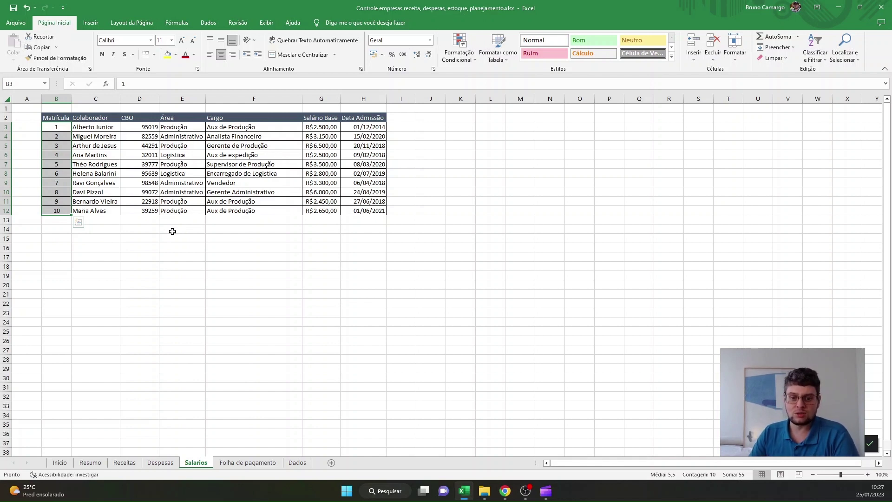
click(166, 362)
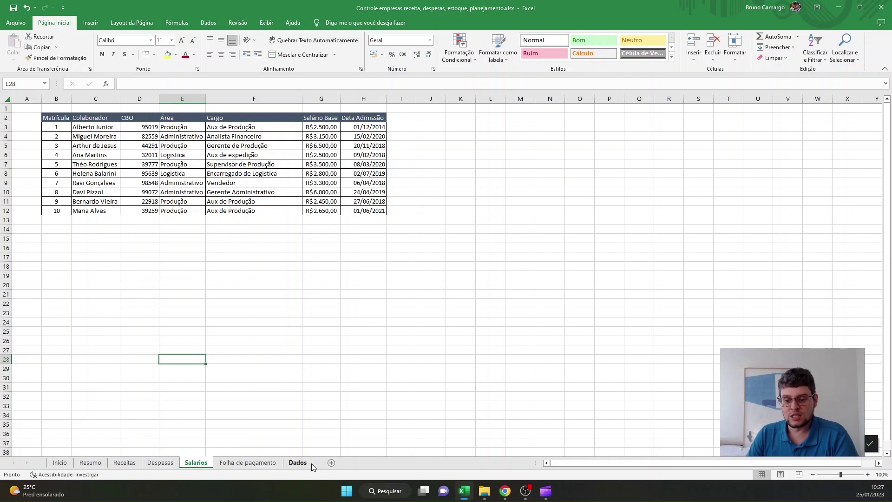
click(297, 462)
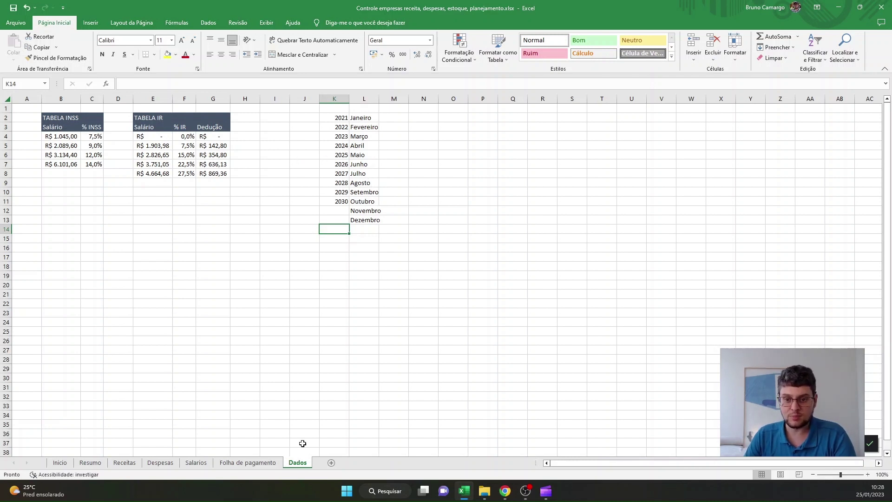
Enter matrícula 2 in cell B5 of the Folha de pagamento sheet.
click(261, 463)
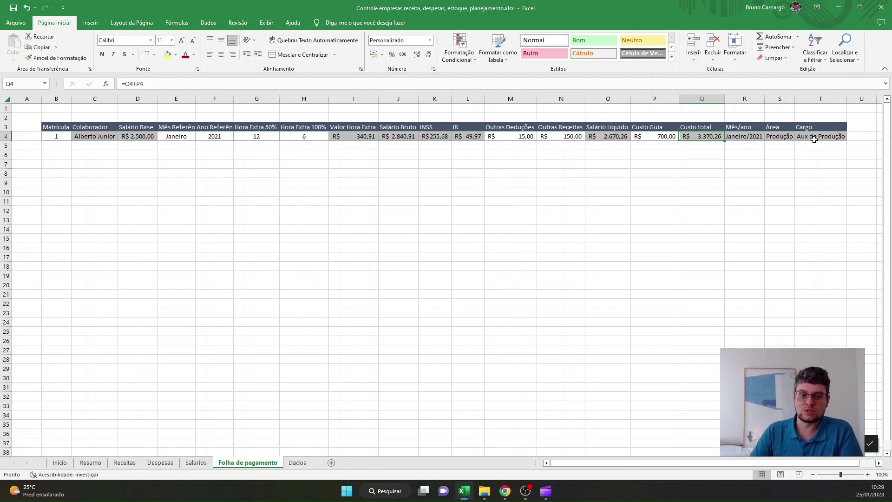
click(101, 147)
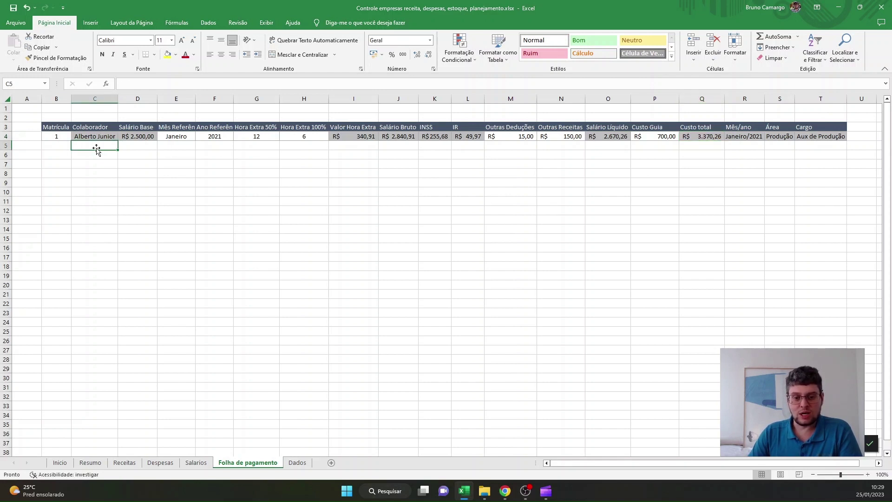
click(62, 143)
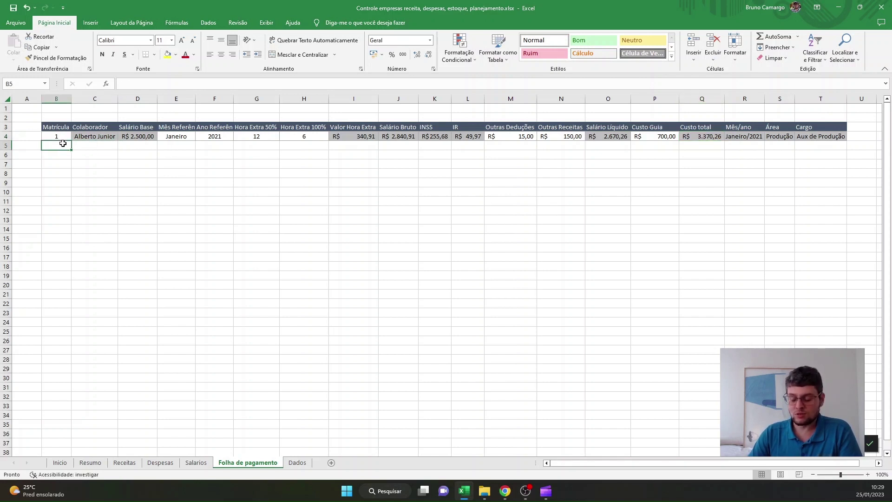
double_click(62, 144)
key(Return)
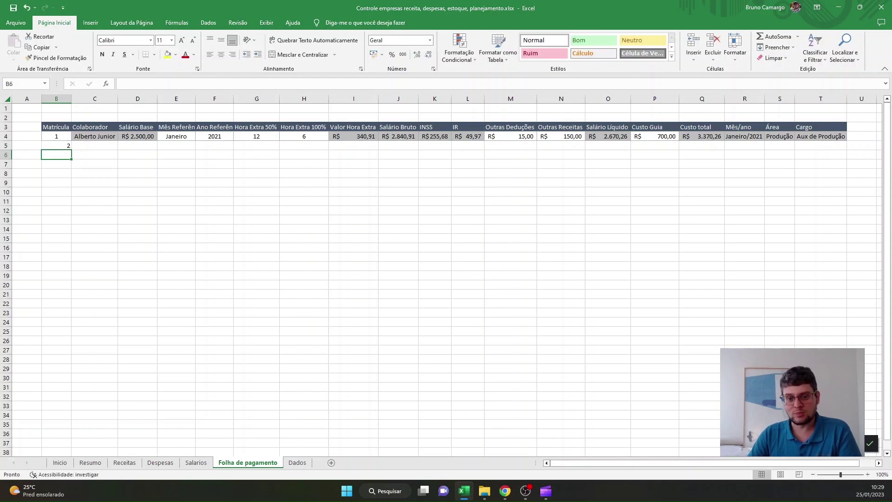
Copy the formatting of row 4 to rows 5 through 35 with the format painter.
click(3, 136)
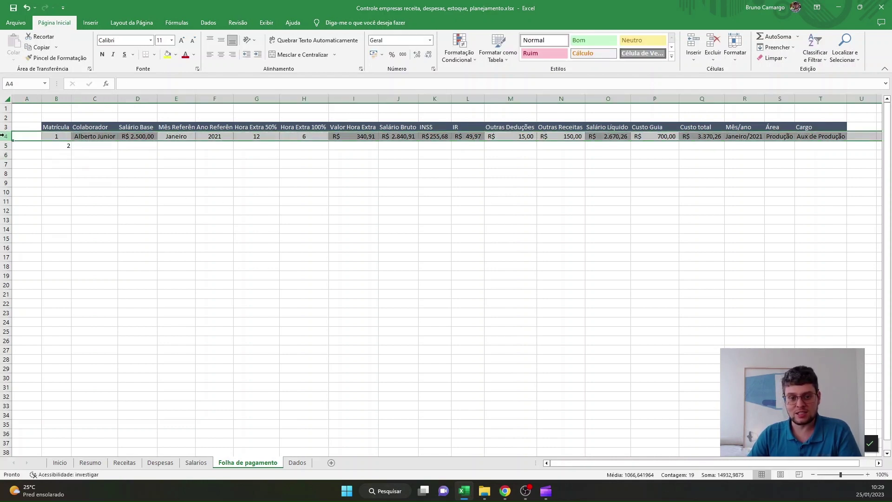
click(56, 57)
mouse_move(28, 146)
mouse_down()
mouse_move(79, 315)
mouse_move(37, 420)
mouse_up()
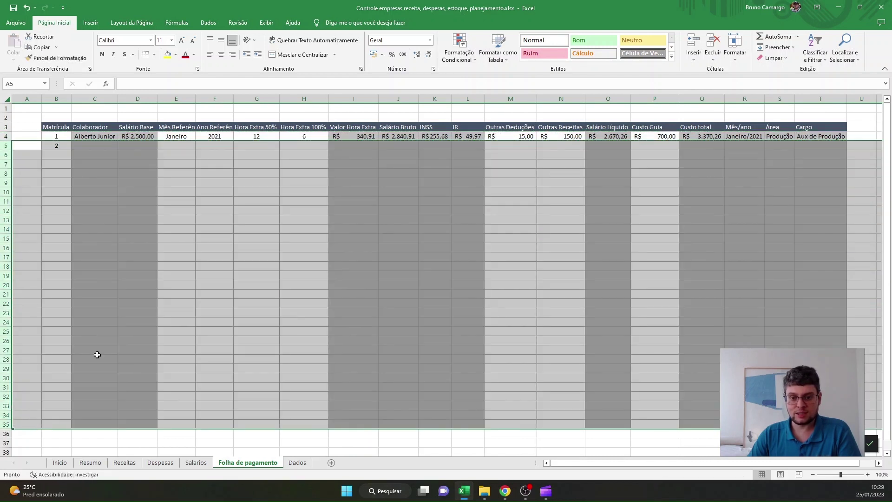
click(163, 192)
Start a PROCV formula in the Colaborador cell C5 with B5 as the lookup value.
click(89, 145)
text(=)
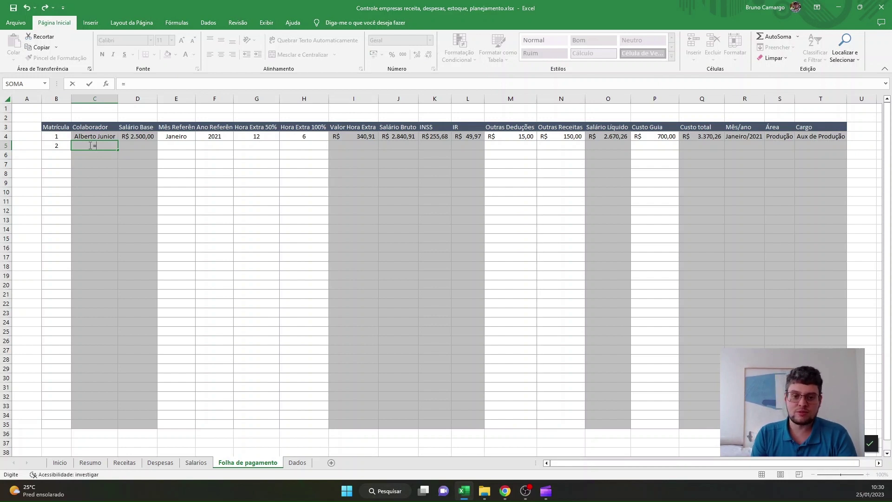
text(proc)
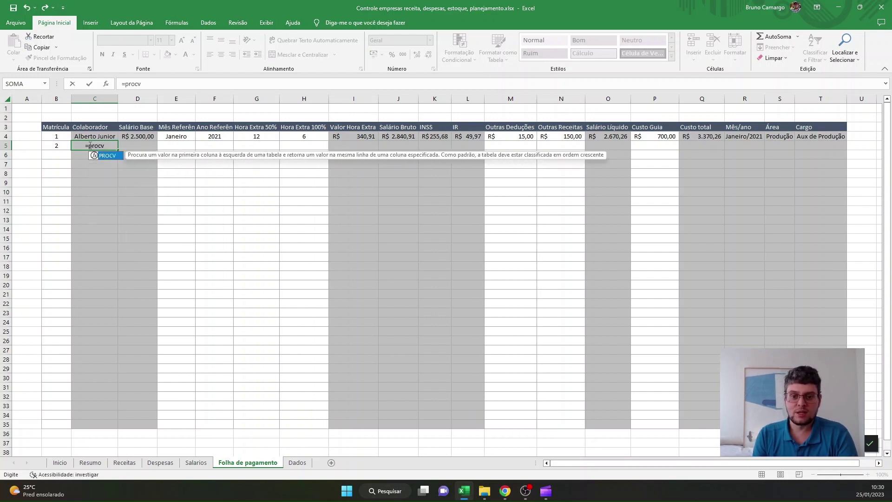
text(v)
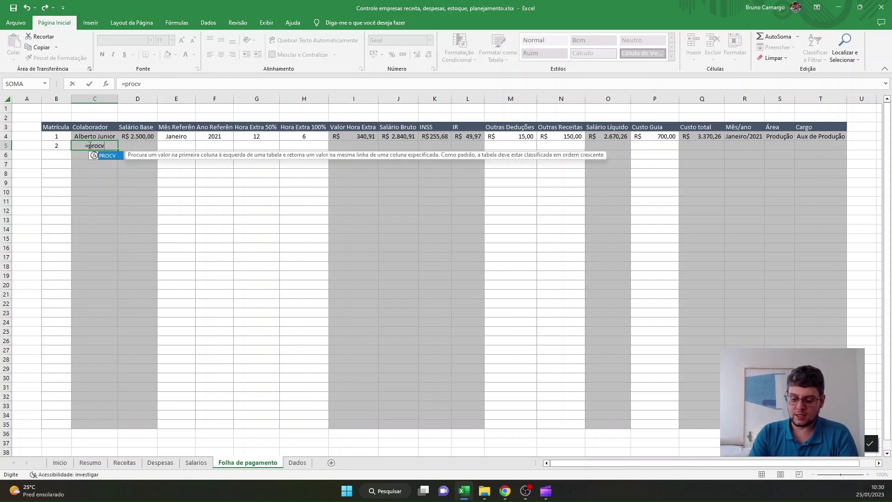
text(()
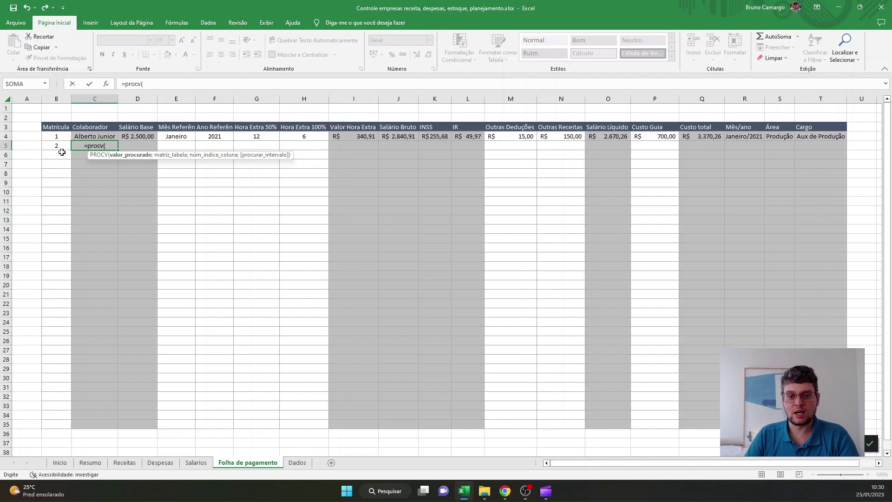
click(53, 146)
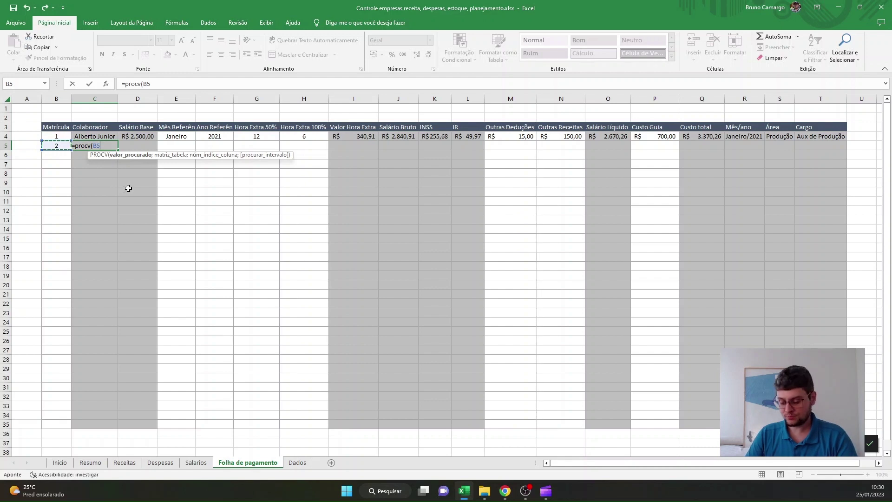
text(;)
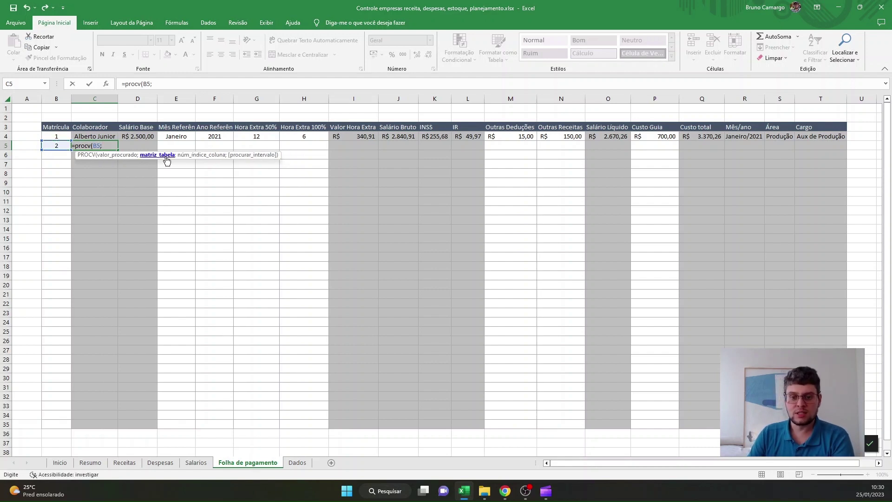
Set the PROCV table range to Salarios!B3:H100 and try to confirm the formula.
click(196, 463)
drag(66, 128, 360, 212)
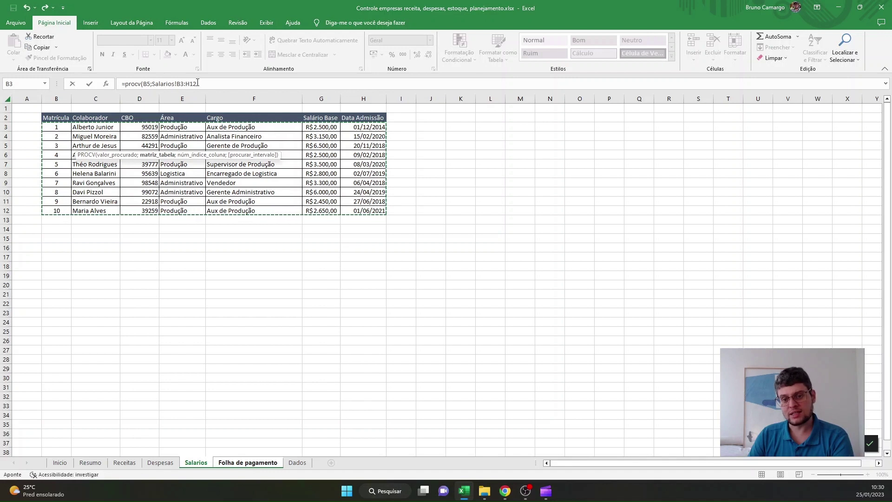
drag(61, 127, 383, 453)
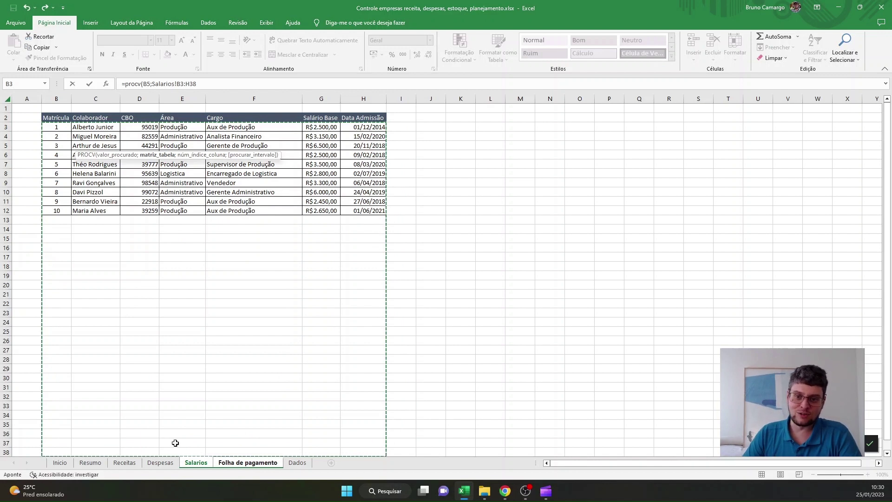
click(208, 85)
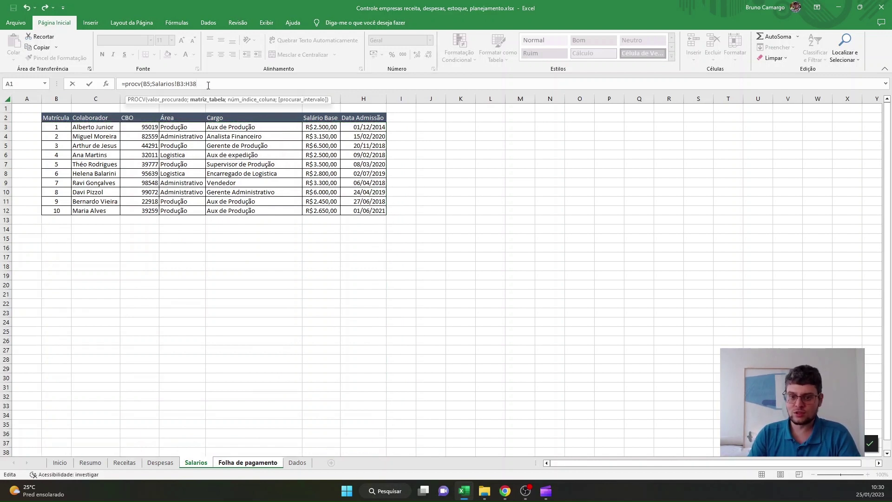
key(BackSpace)
key(BackSpace)
text(100)
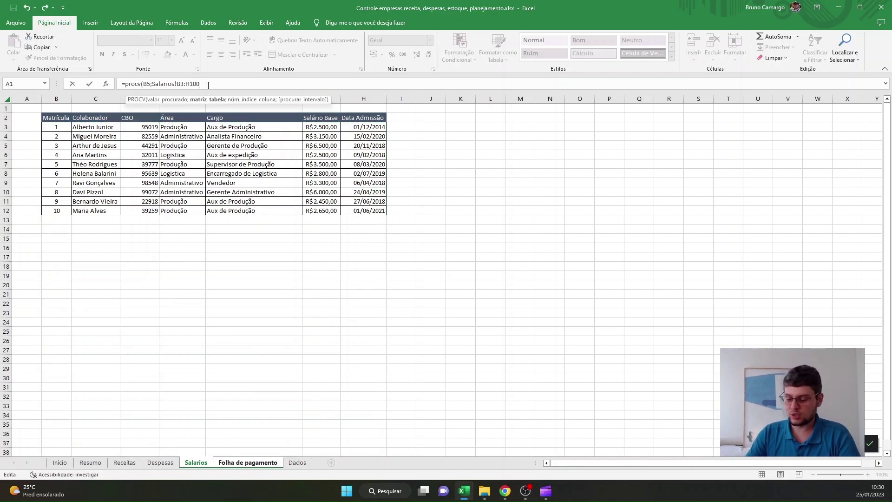
key(Return)
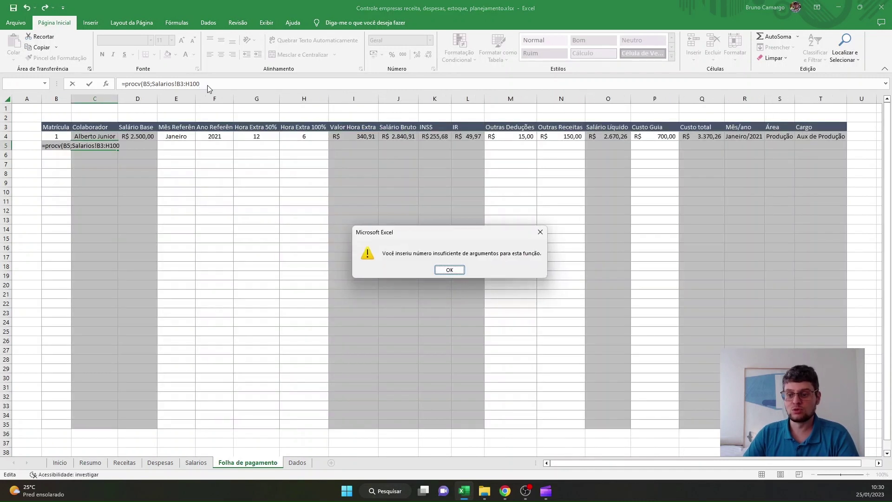
key(Return)
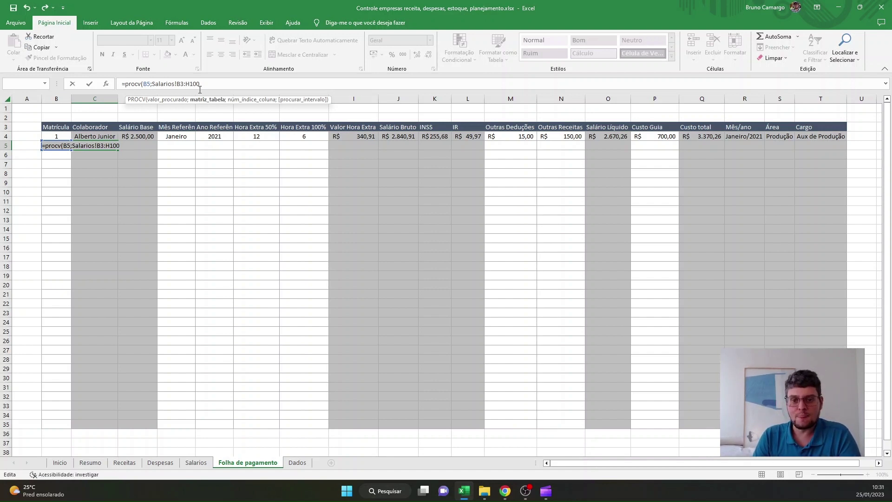
Complete the PROCV formula in C5 with column index 2 and exact match FALSO.
text(;)
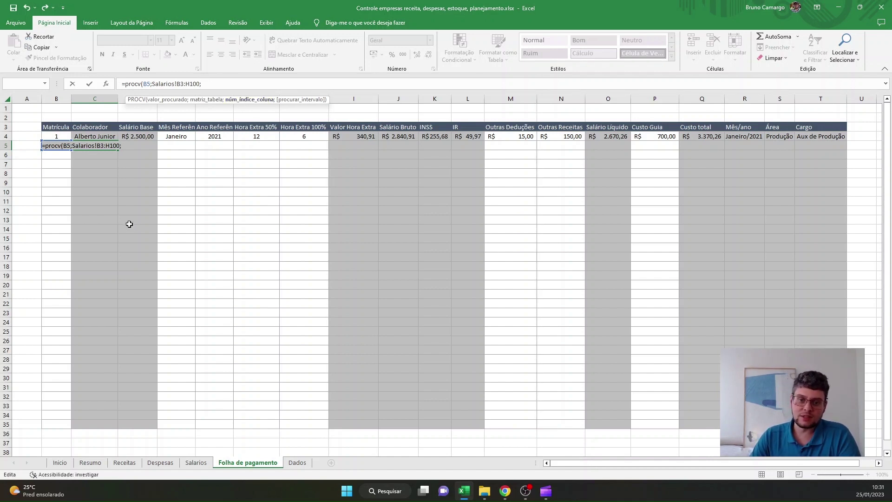
click(195, 462)
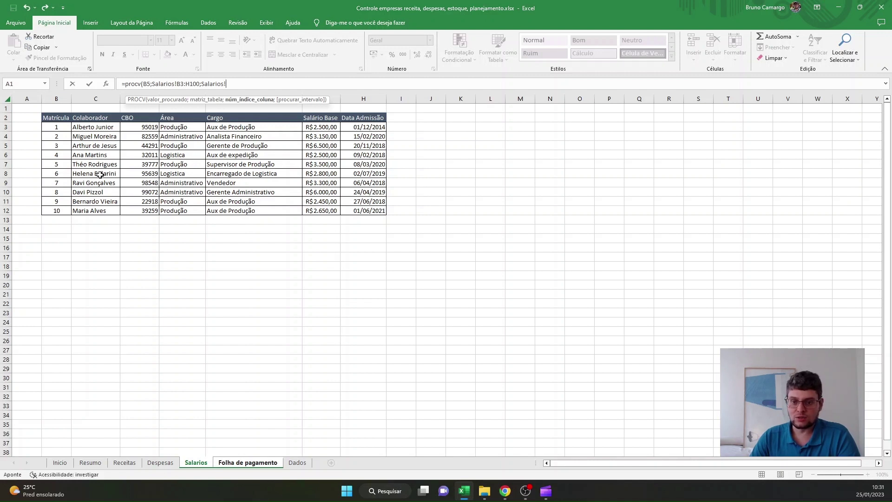
key(BackSpace)
key(BackSpace)
key(BackSpace)
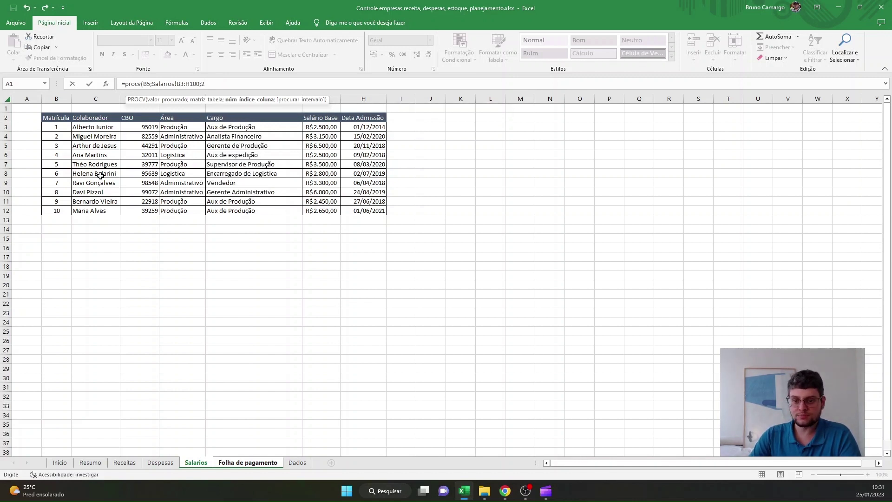
text(2;)
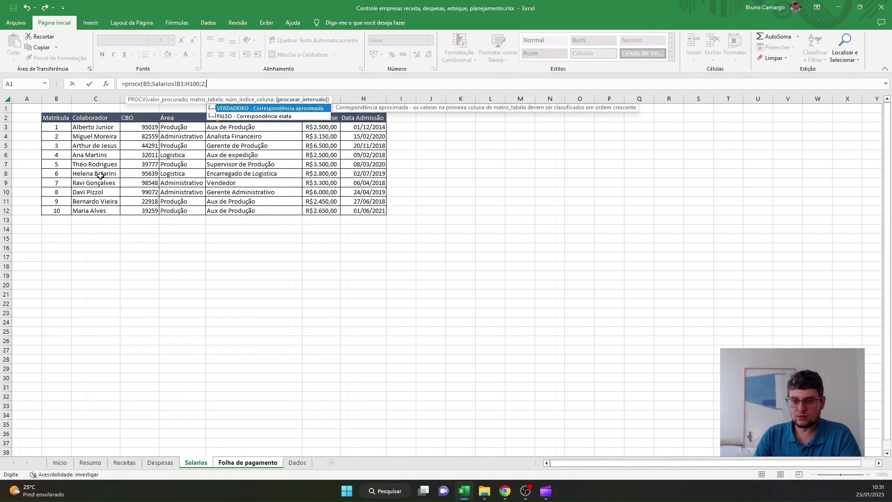
double_click(315, 117)
text())
key(Return)
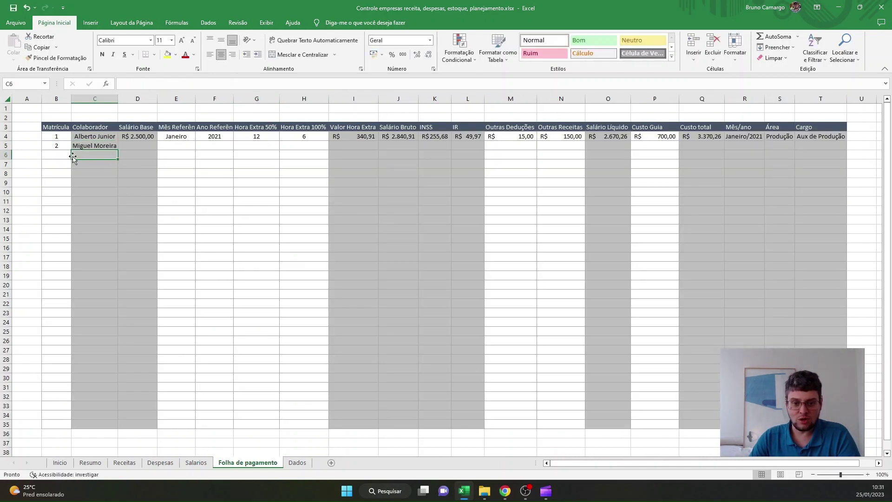
Enter matrículas 2, 4, 5 and 6 in B6:B9 and fill the C5 formula down to C9.
click(67, 154)
text(2)
key(Return)
text(4)
key(Return)
text(5)
key(Return)
text(6)
key(Return)
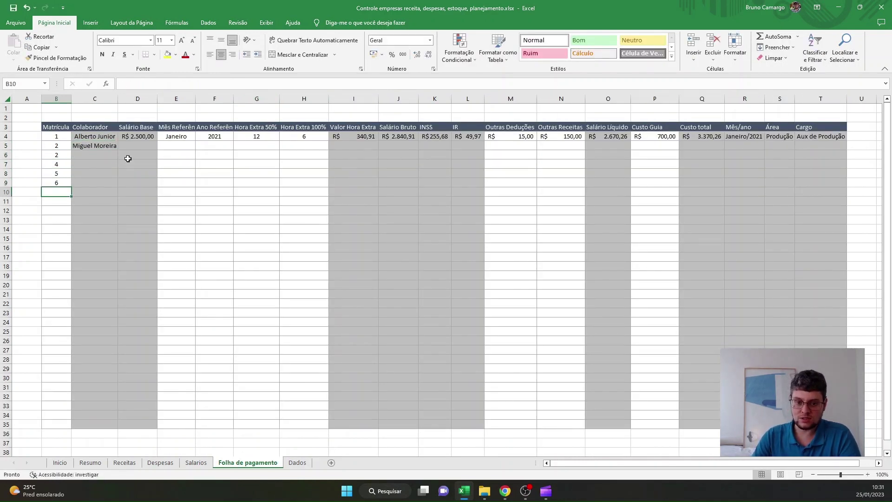
click(105, 147)
drag(118, 150, 119, 192)
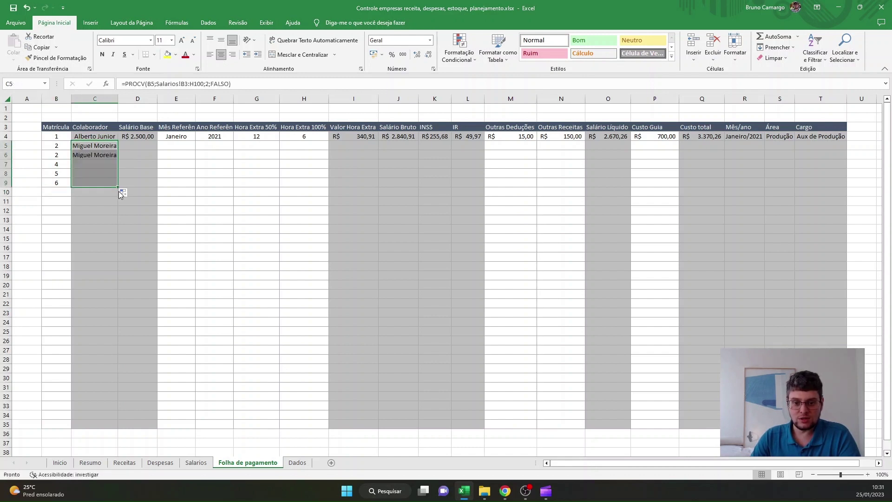
Widen the Colaborador column slightly and start a PROCV formula in Salário Base cell D5 with B5 as the lookup value.
click(139, 147)
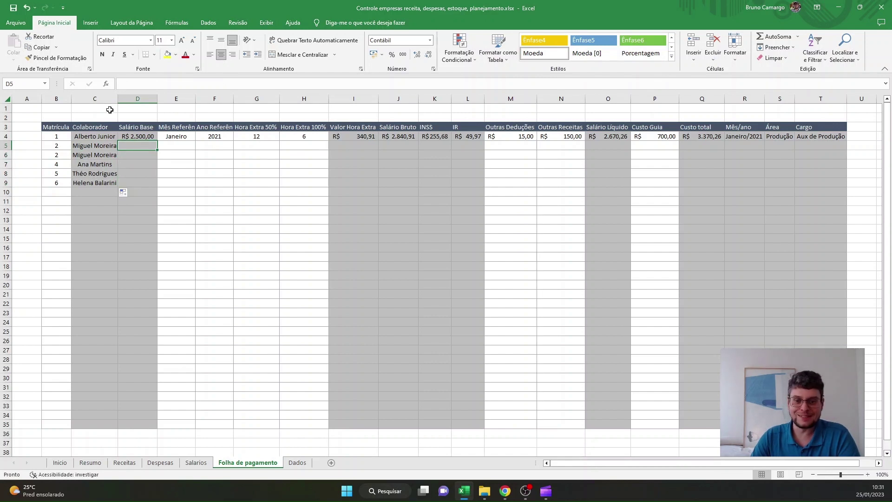
drag(117, 99, 119, 99)
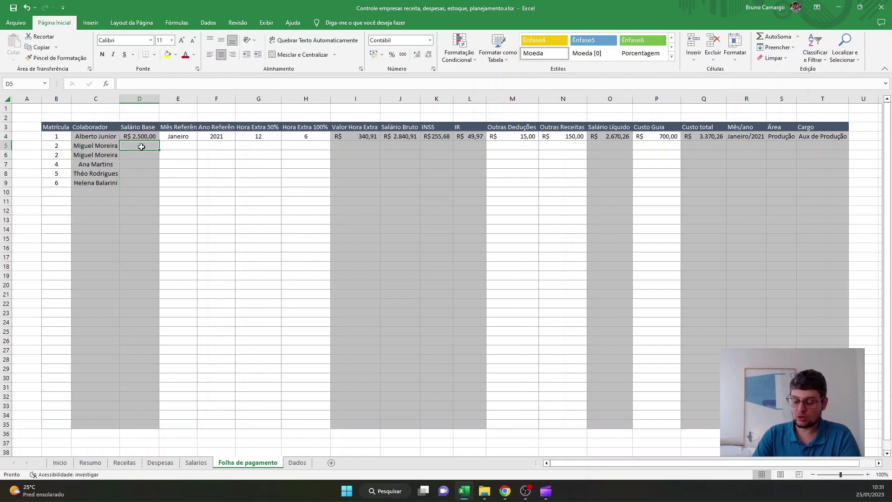
text(=)
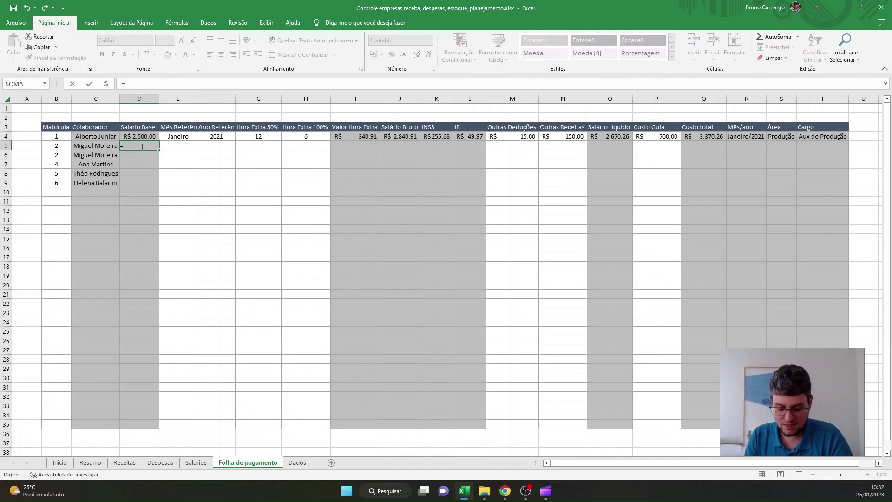
text(procv)
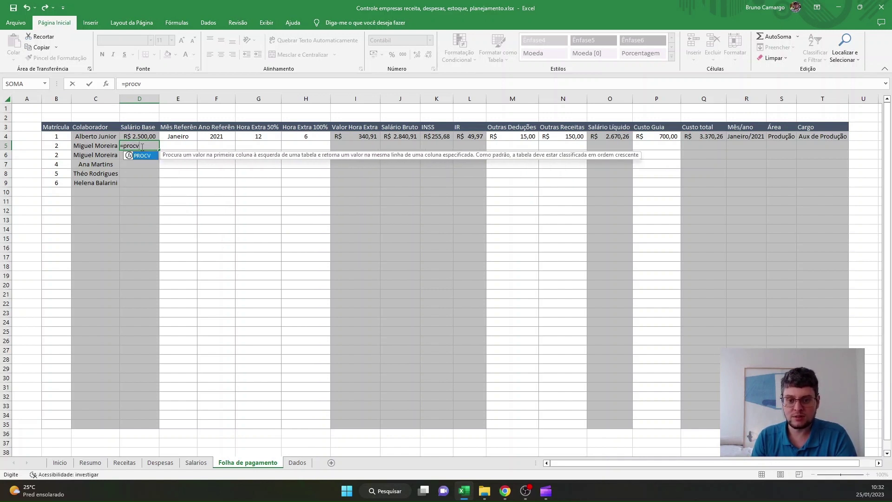
key(Tab)
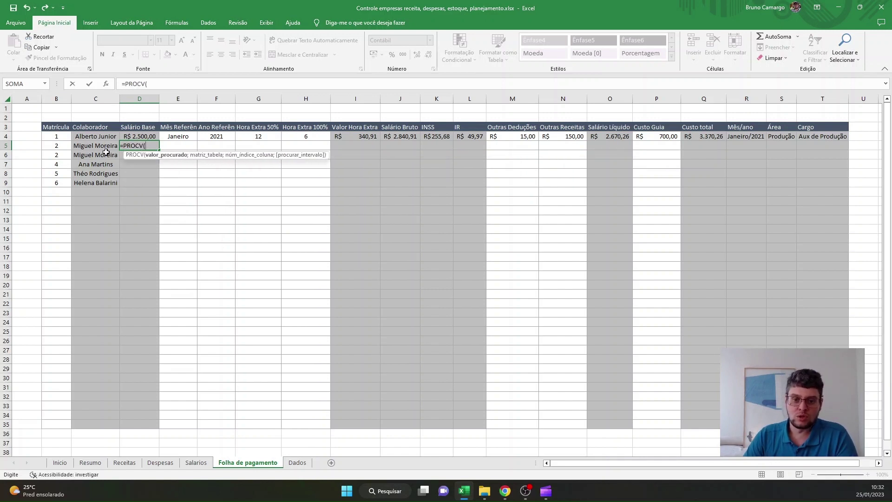
click(66, 145)
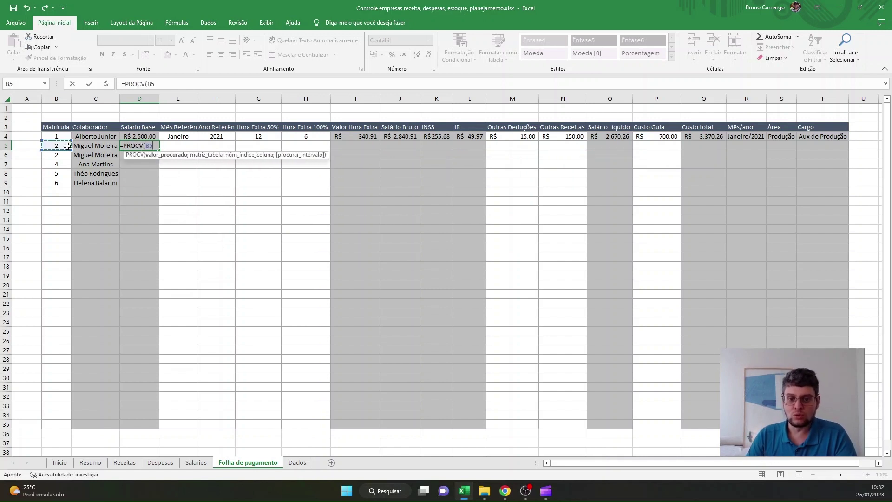
text(;)
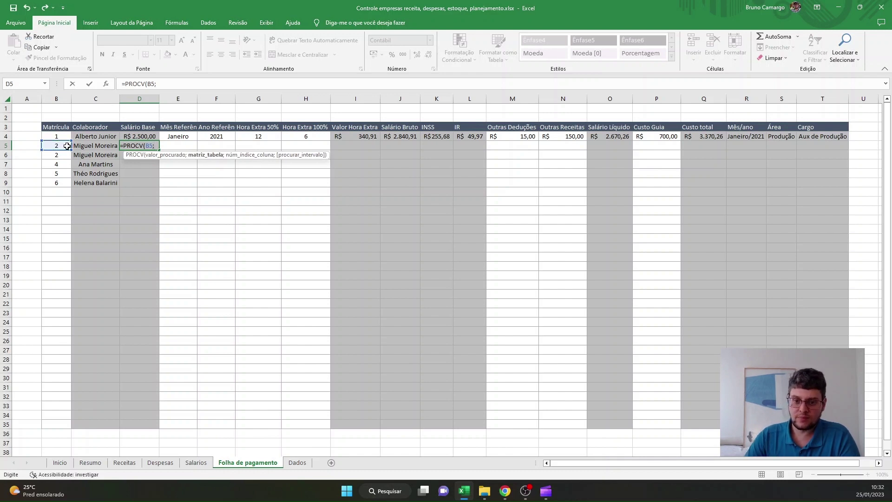
Complete the D5 PROCV formula with range Salarios!B3:H12, column index 6 and exact match FALSO, and fill it down to D9.
click(196, 462)
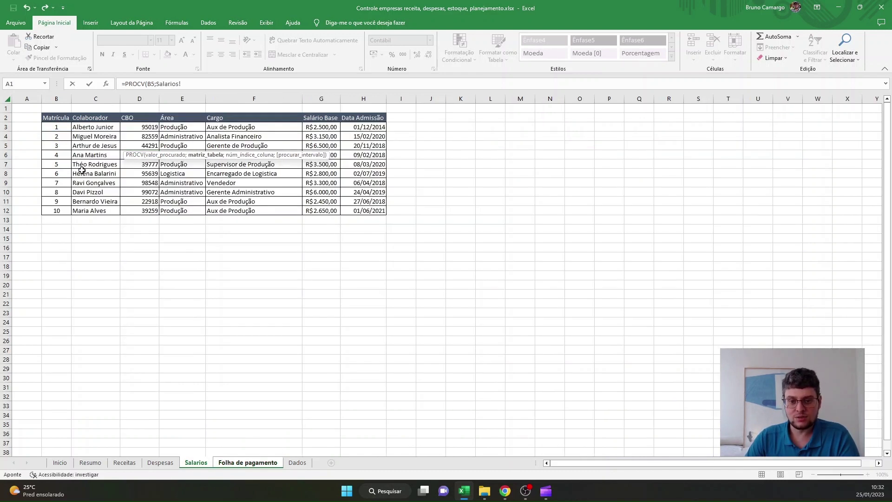
drag(57, 127, 357, 211)
text(;)
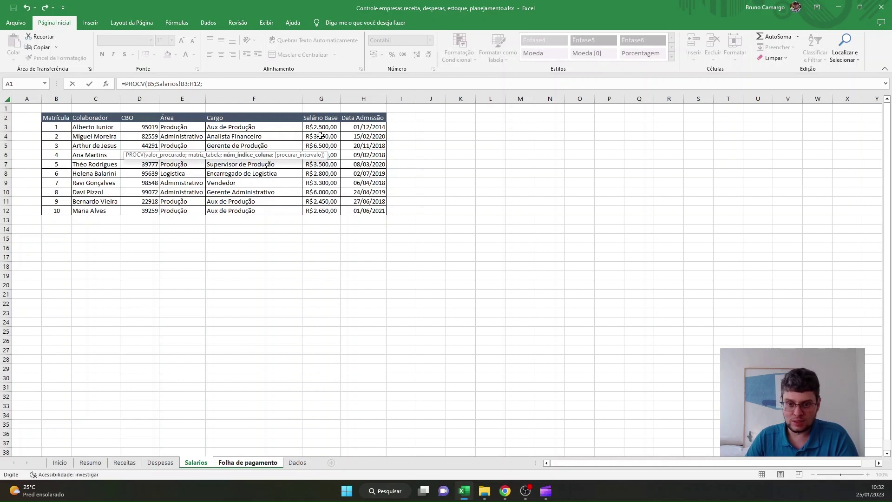
text(6)
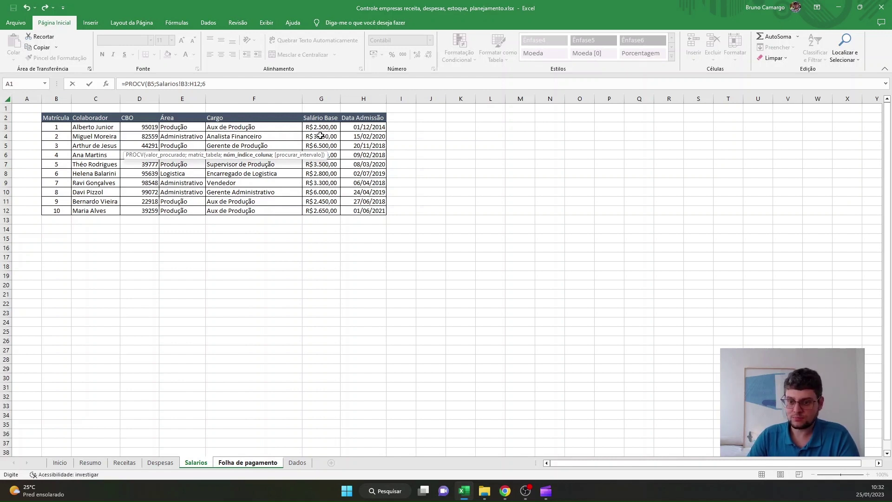
text(;)
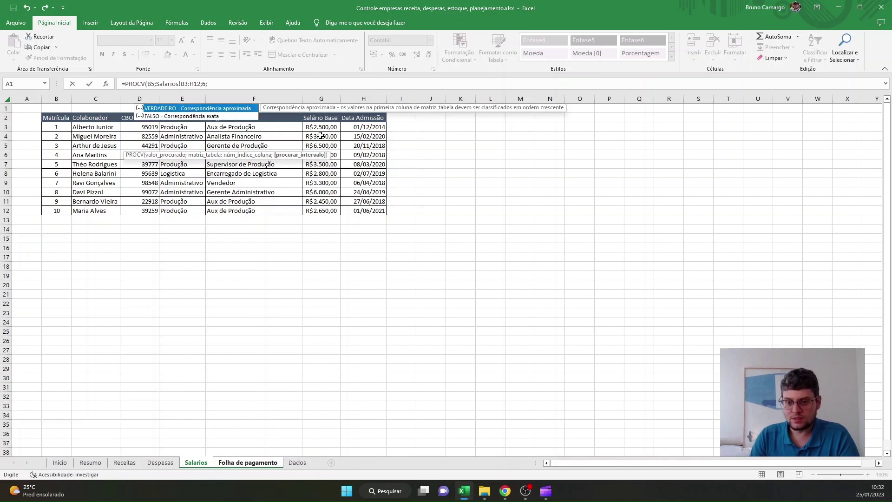
double_click(210, 117)
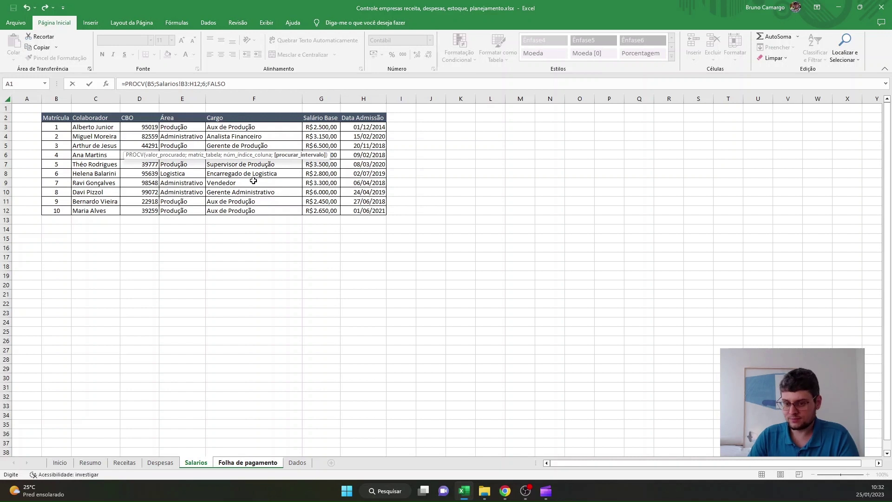
key(Escape)
click(153, 147)
drag(159, 150, 161, 185)
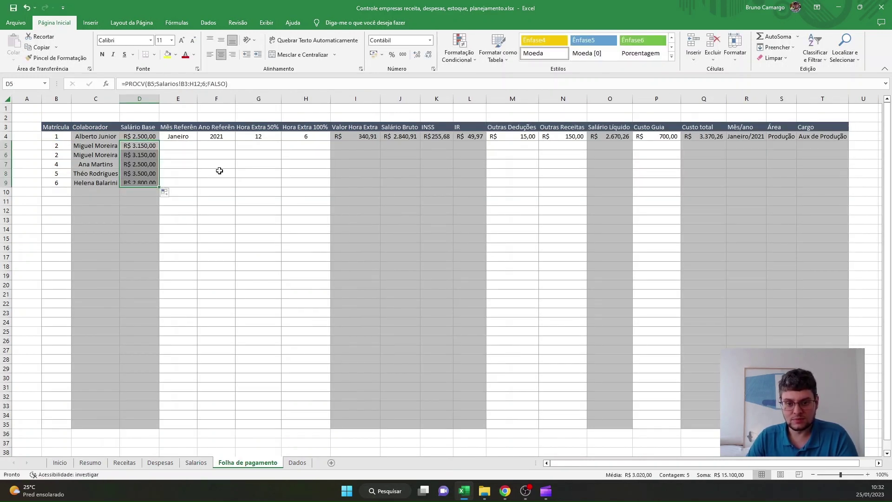
Fill the reference month and year from E4:F4 down to row 9.
click(187, 145)
drag(186, 136, 235, 187)
Copy the year 2021 from F4 into F5:F9 and save the workbook.
click(230, 137)
key(ctrl+c)
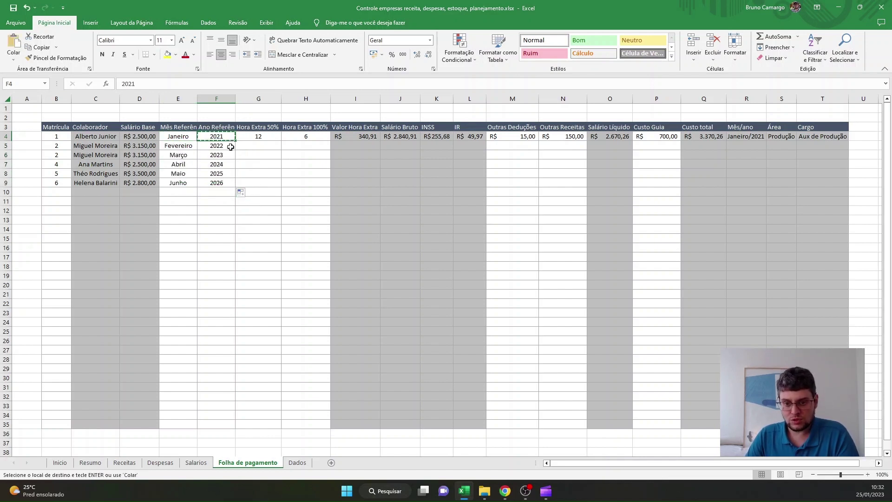
drag(231, 145, 231, 183)
key(ctrl+v)
click(290, 193)
key(Escape)
click(258, 145)
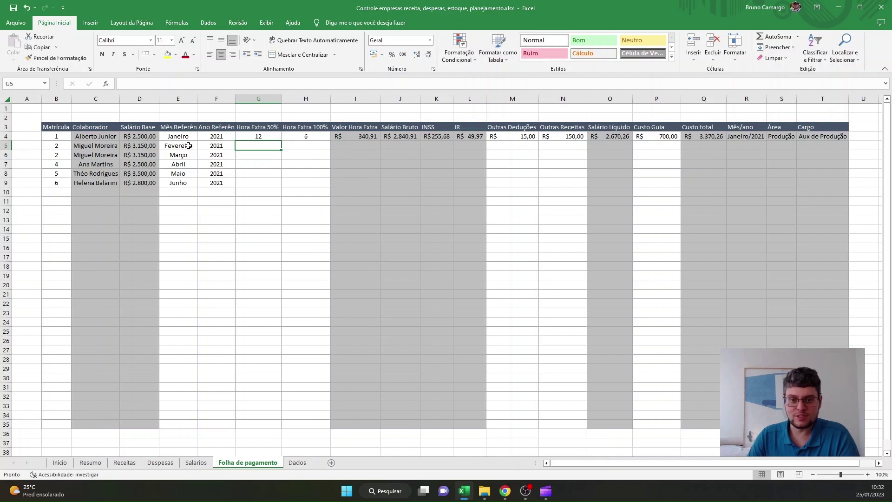
click(14, 7)
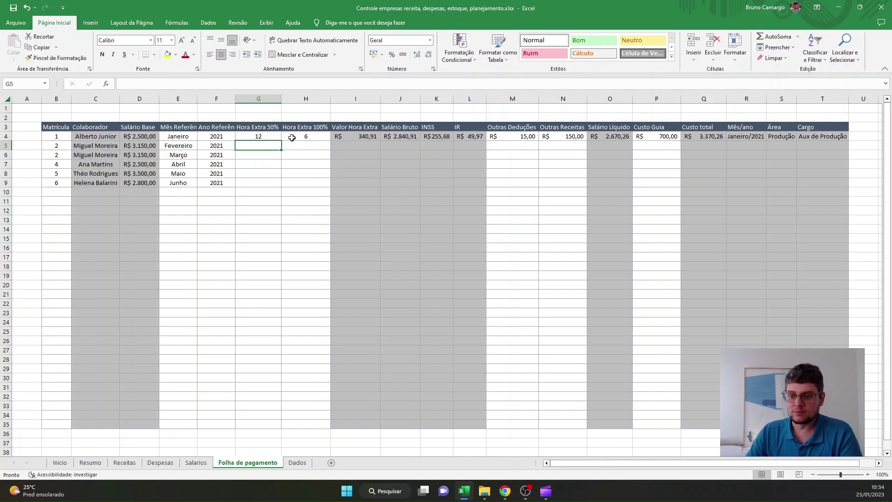
Check the Valor Hora Extra formula in I4 and start a SOMA formula in I5 with the base salary divided by 220, (D5/220).
click(363, 145)
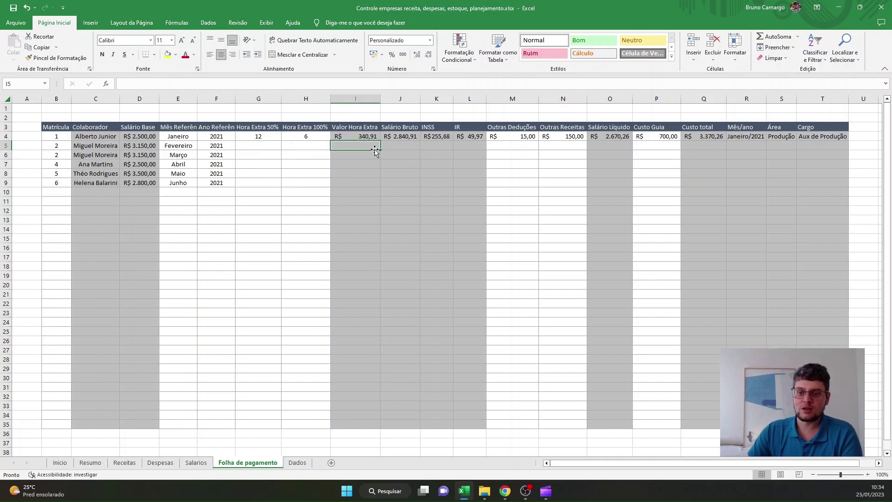
click(374, 137)
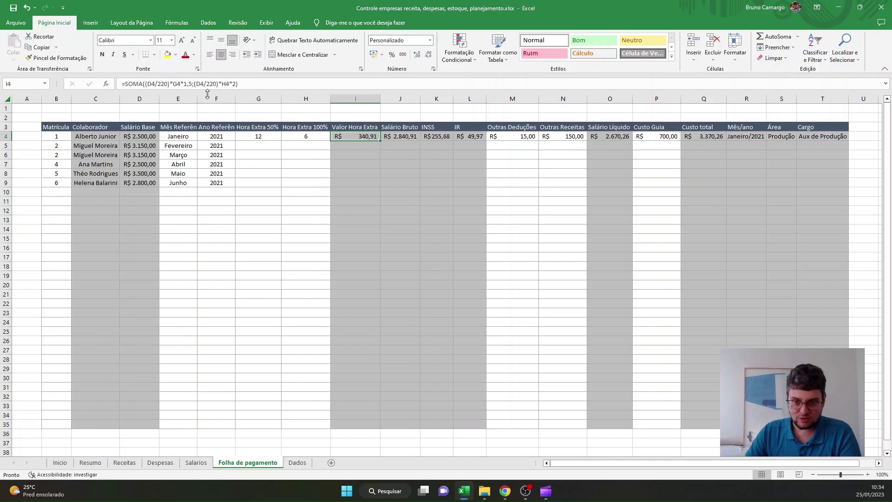
click(376, 146)
text(=)
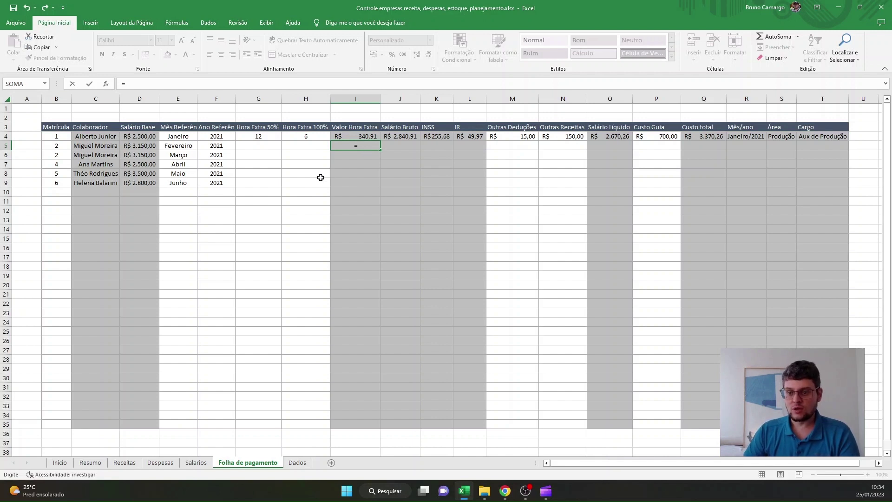
text(som)
double_click(369, 156)
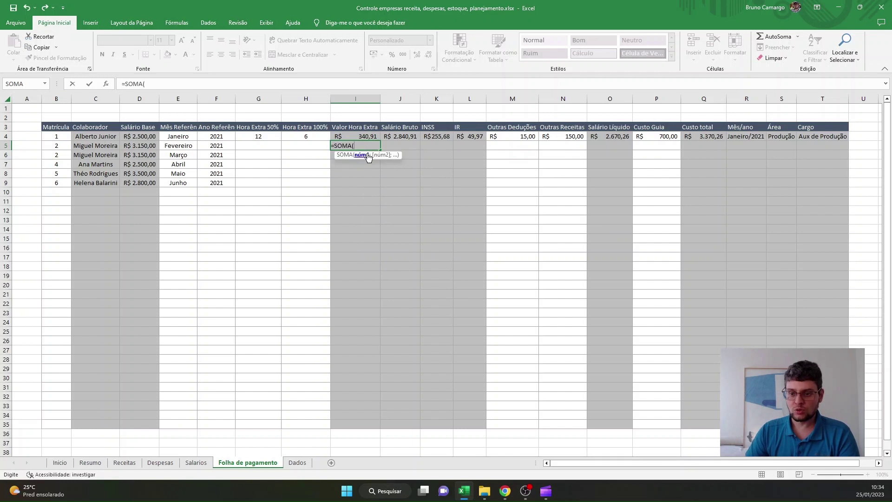
text(()
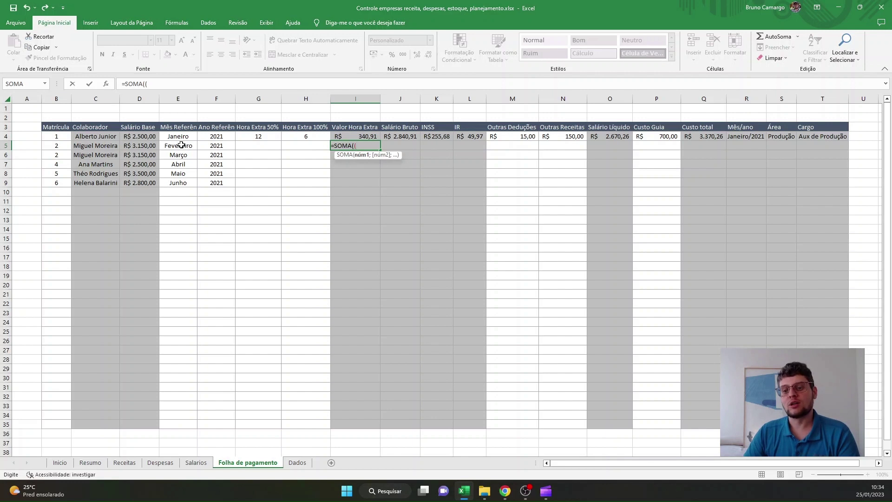
click(150, 146)
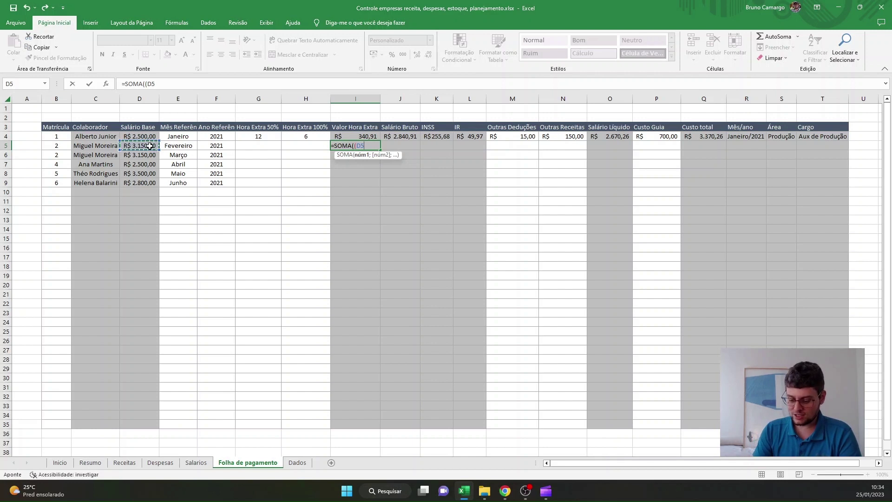
text(/220)
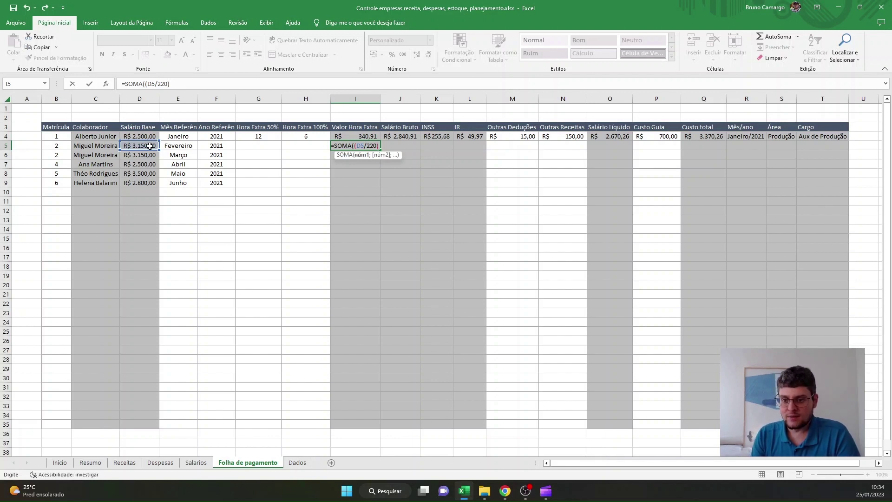
Multiply the hourly rate in the I5 formula by 1,5 and by G5, and accept the proposed formula correction.
text(*)
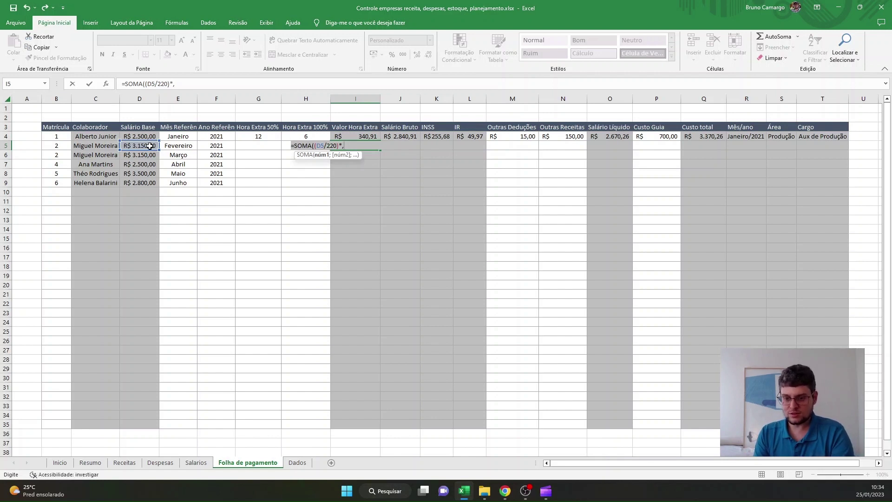
key(BackSpace)
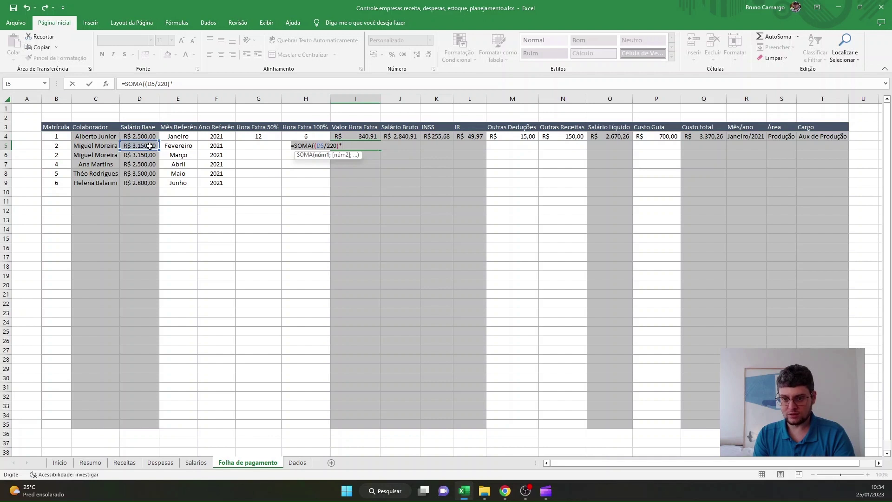
text(1,5)
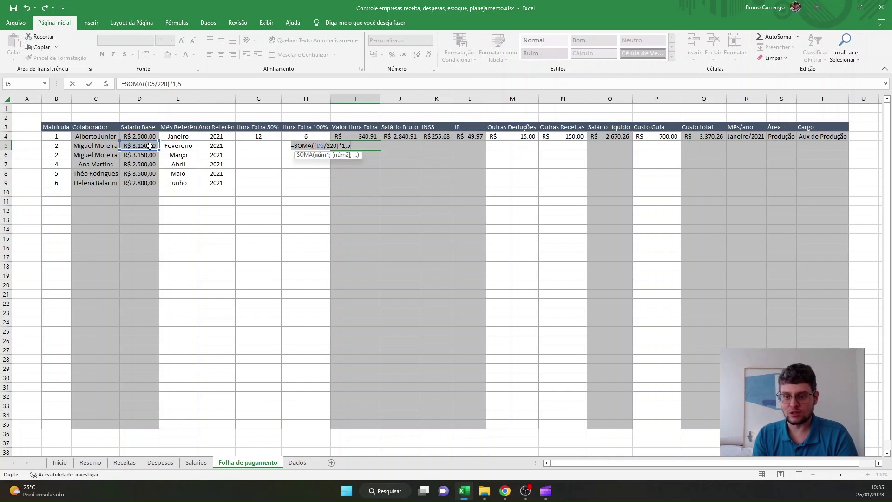
text(*)
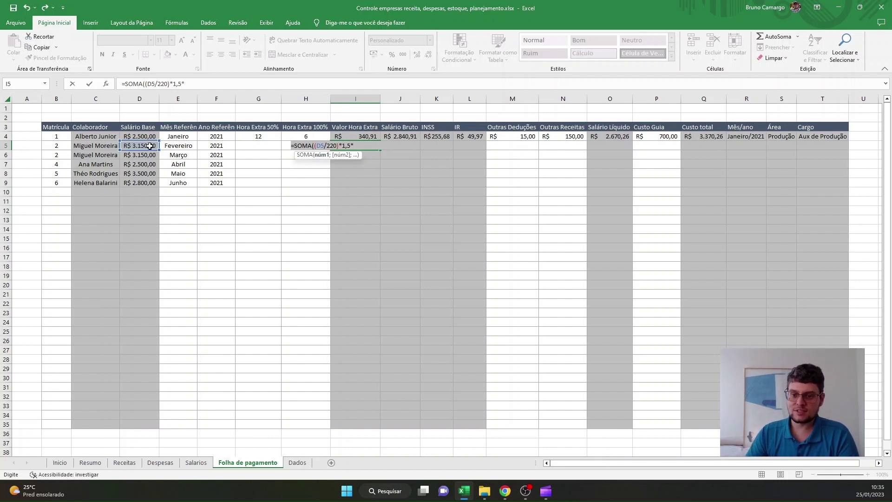
click(274, 144)
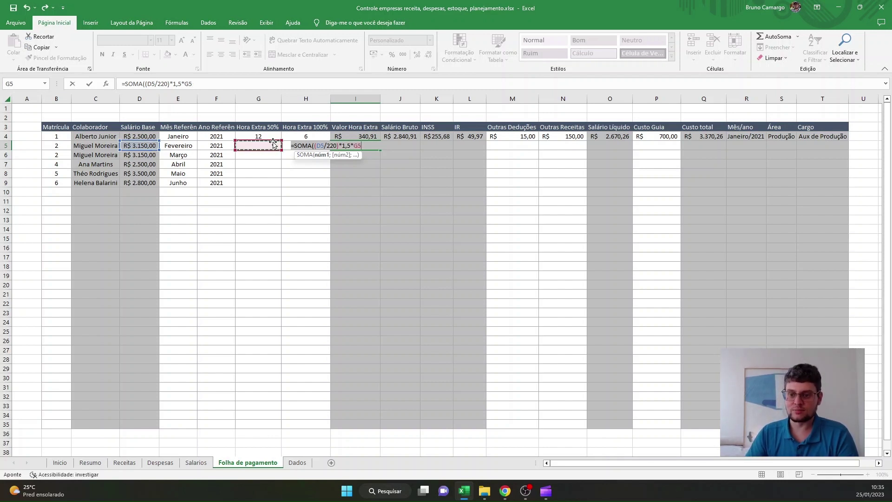
key(Return)
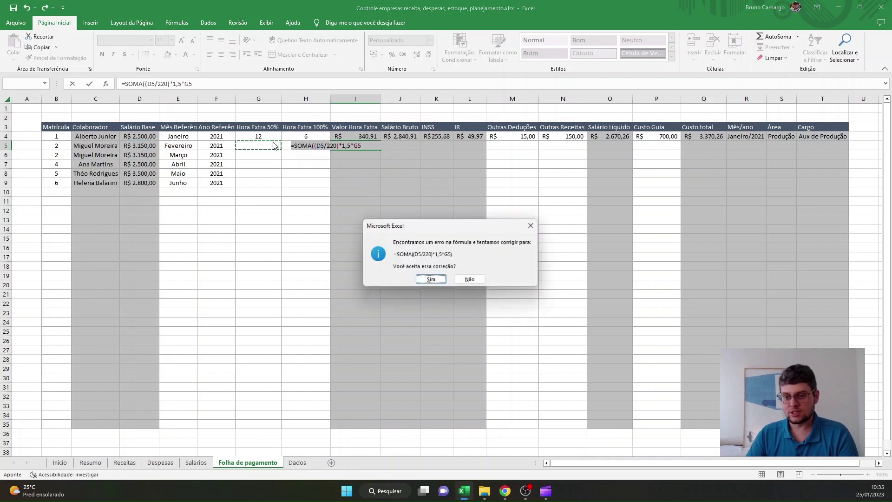
click(431, 279)
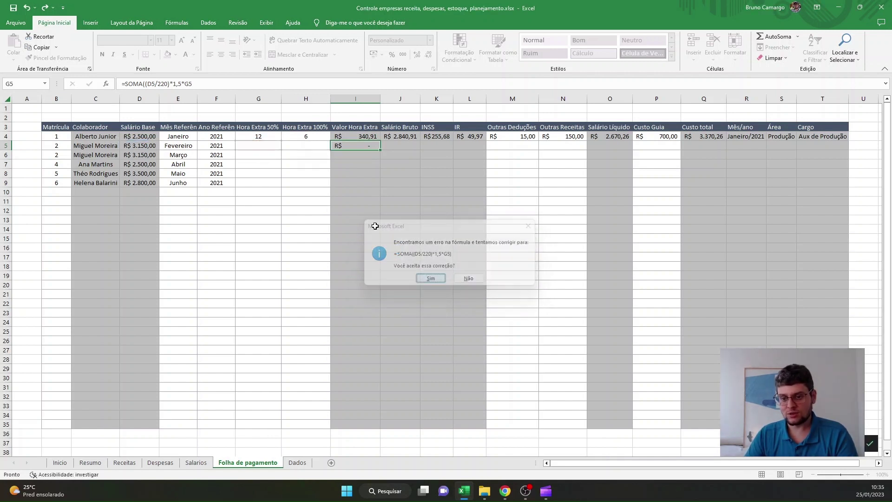
Enter 1 in Hora Extra 50% cell G5 and check the result in I5.
click(271, 145)
text(1)
click(277, 173)
click(373, 146)
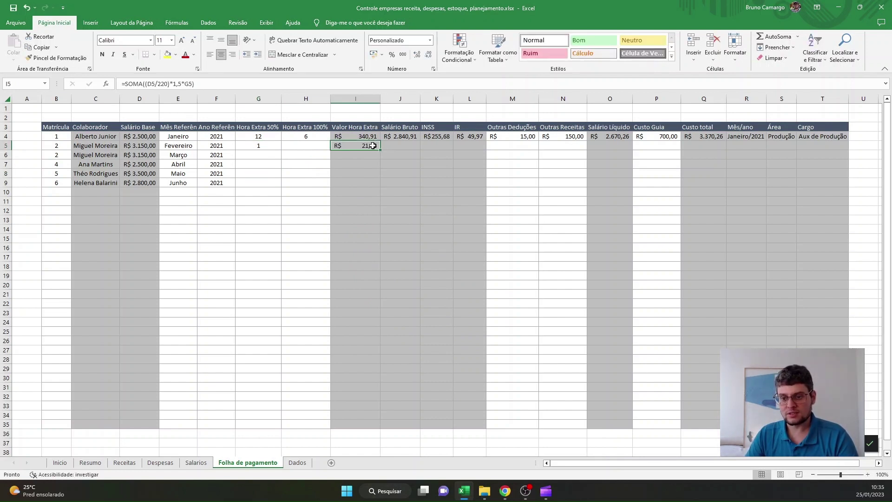
Add the 100% overtime argument (D5/220)*2*H5 to the SOMA formula in I5, using the I4 formula as reference.
click(358, 136)
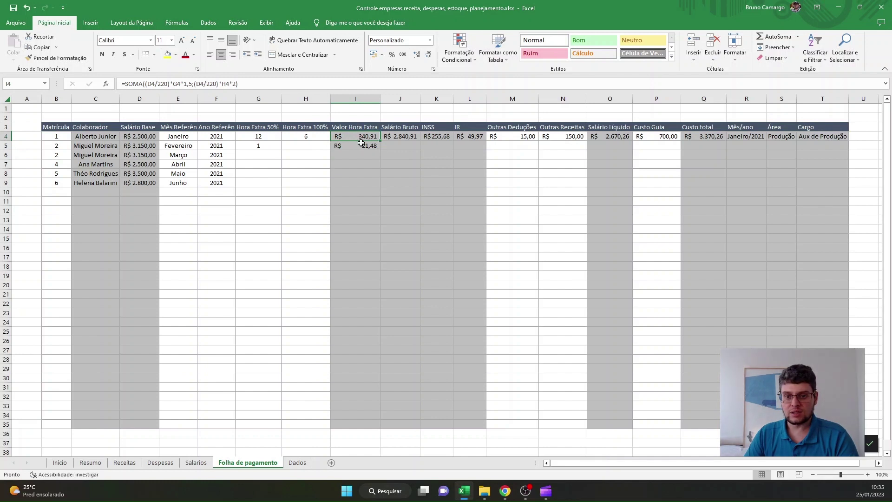
click(360, 146)
click(248, 88)
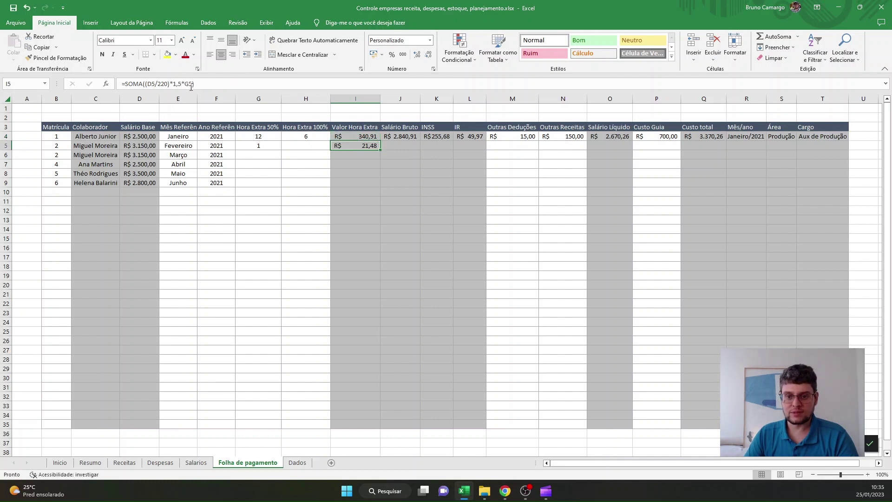
text(;)
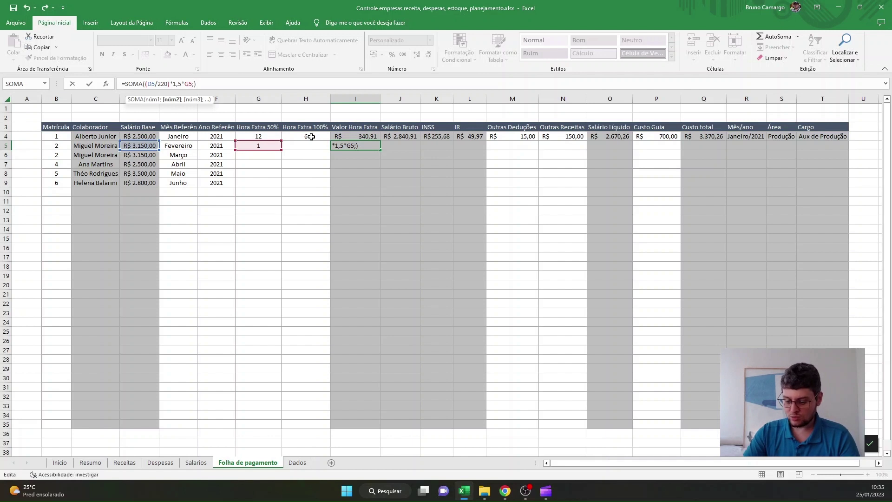
text(()
click(151, 146)
text(/2)
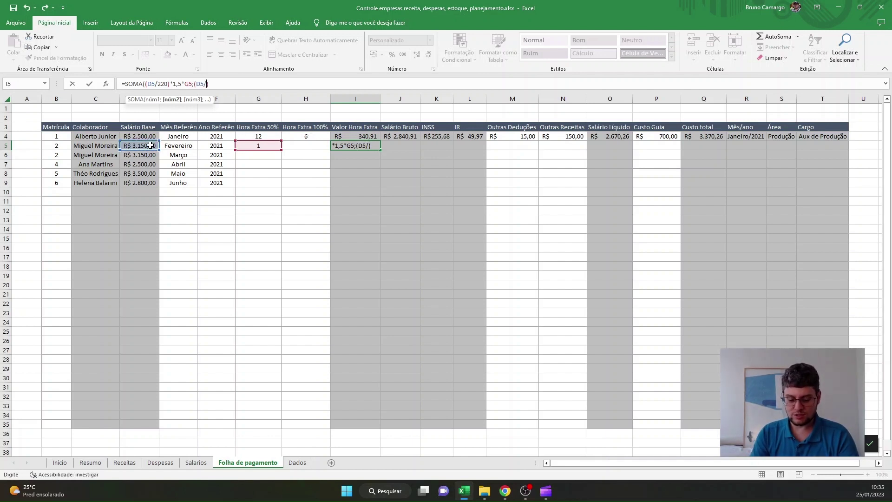
text(20)))
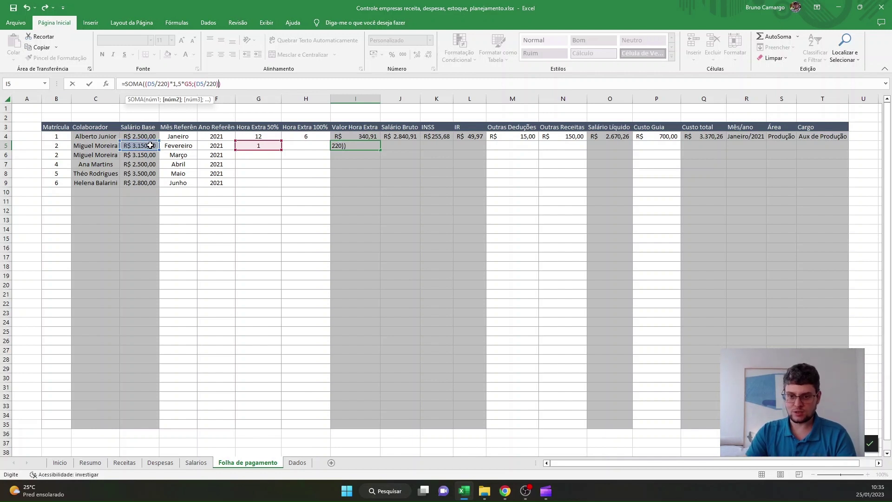
text(*2)
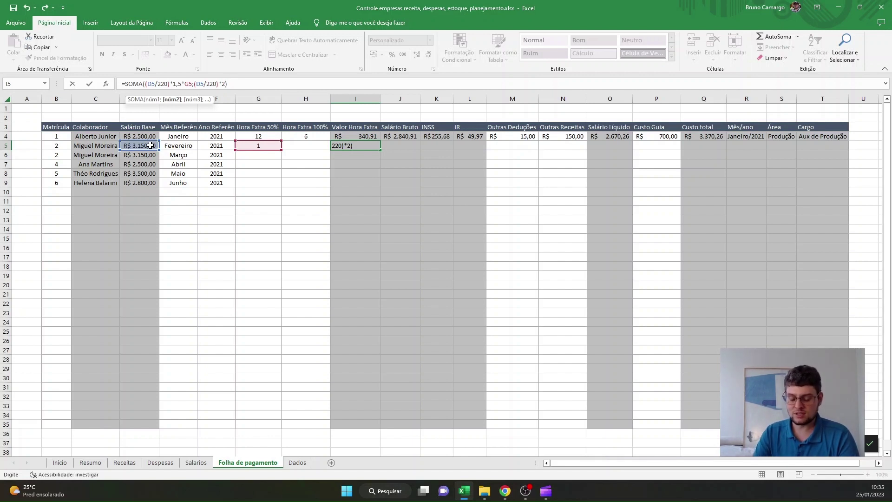
text(*)
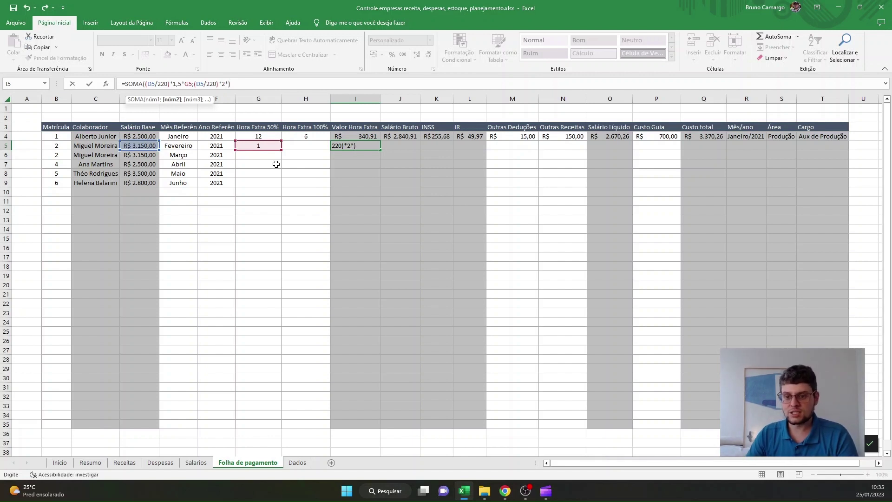
click(298, 146)
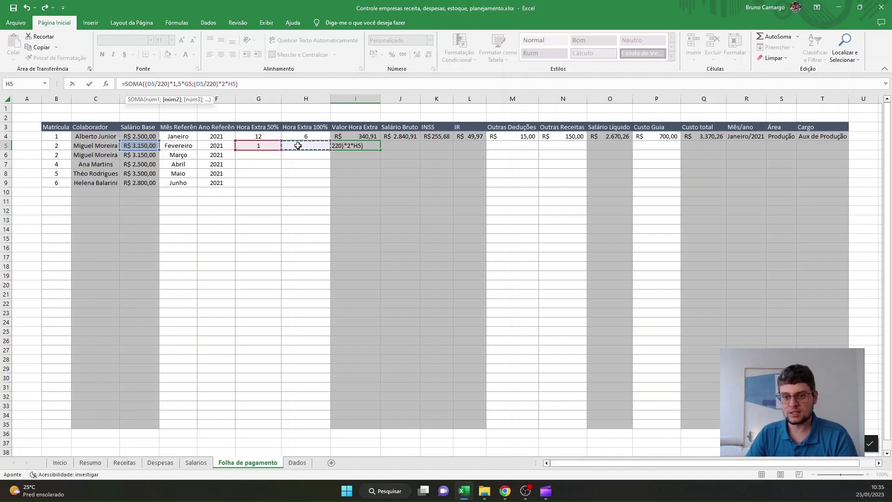
key(Return)
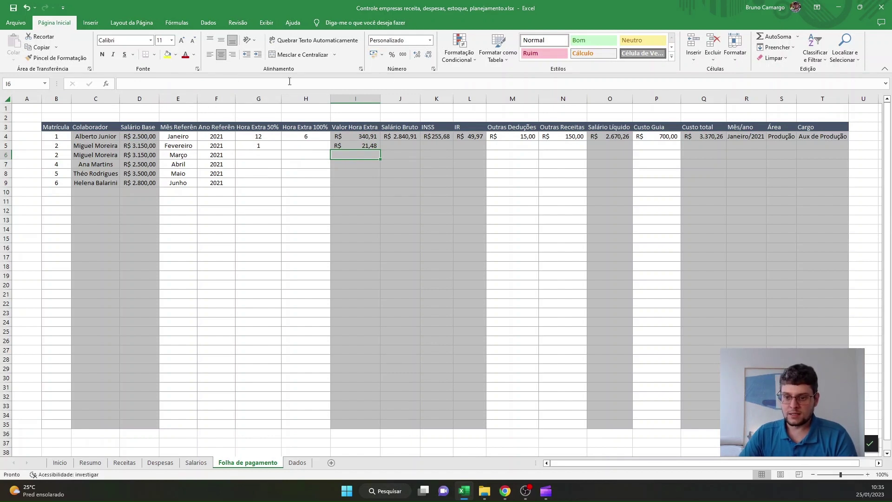
Enter 1 in Hora Extra 100% cell H5, and test the I5 formula by clearing and re-entering 1 in G5 and H5.
click(291, 145)
text(1)
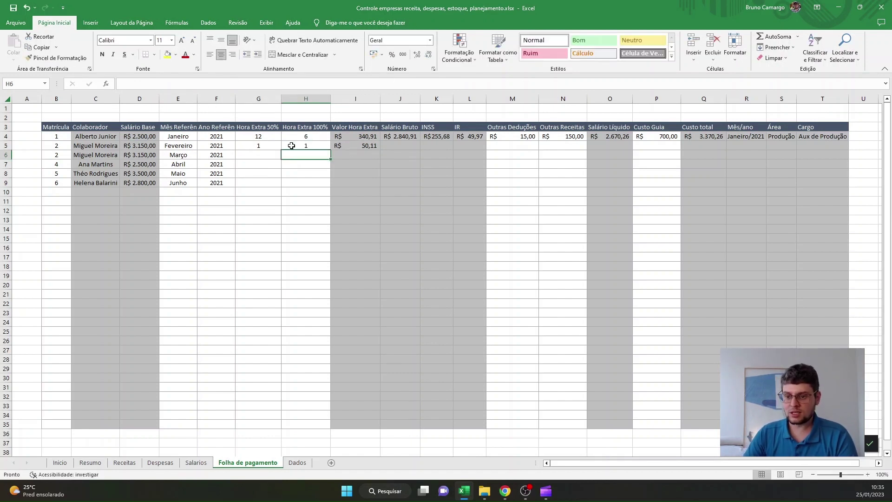
click(256, 144)
key(Delete)
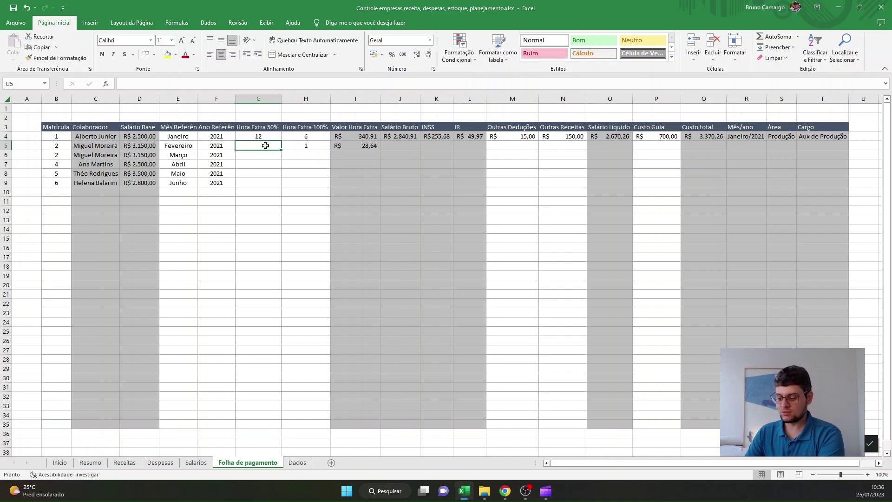
text(1)
click(302, 146)
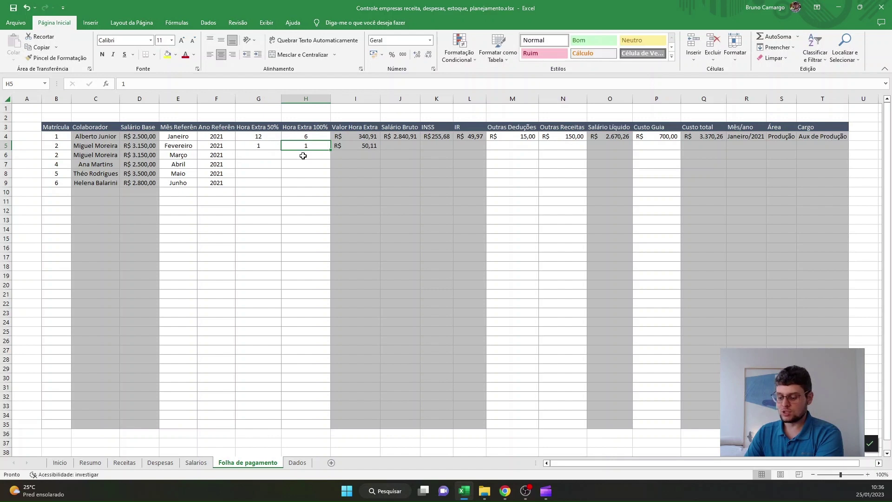
click(303, 164)
click(304, 145)
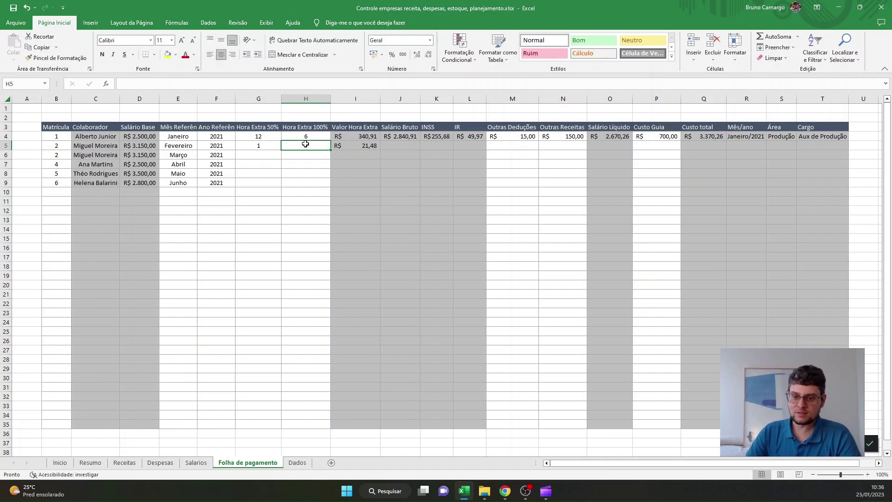
text(1)
key(Return)
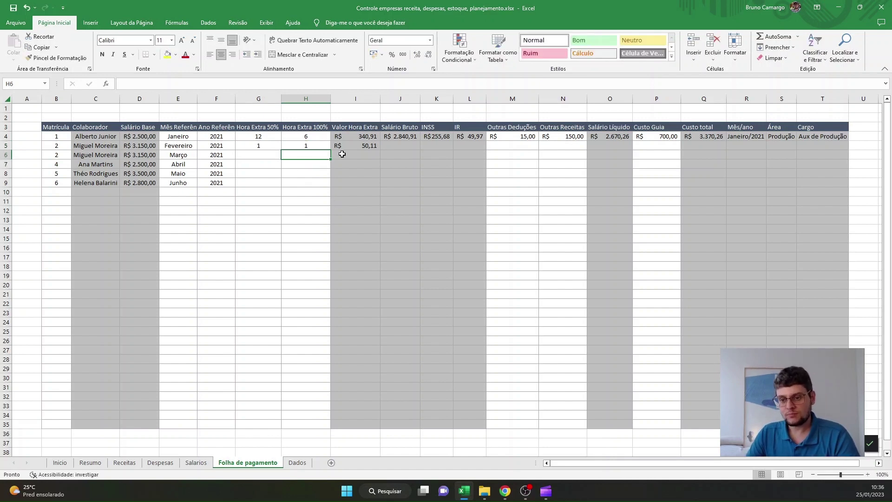
Copy the Valor Hora Extra formula from I5 down through I35.
click(357, 148)
drag(380, 150, 382, 213)
click(379, 186)
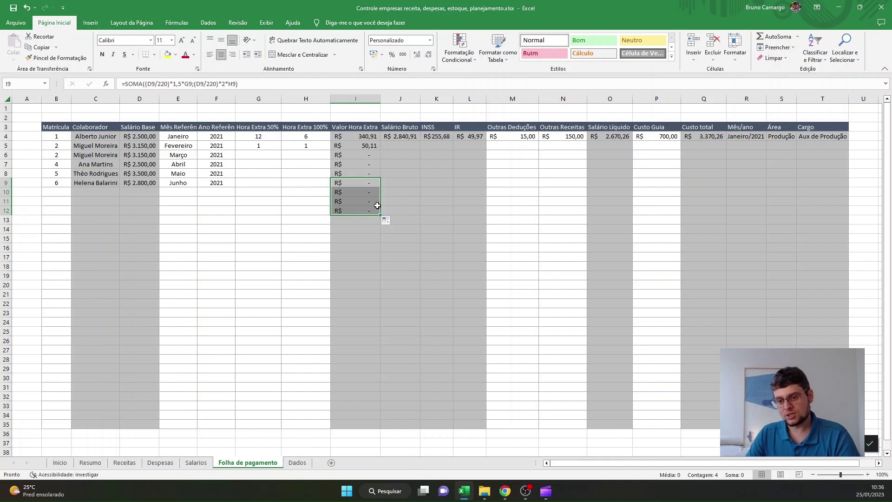
drag(380, 214, 365, 425)
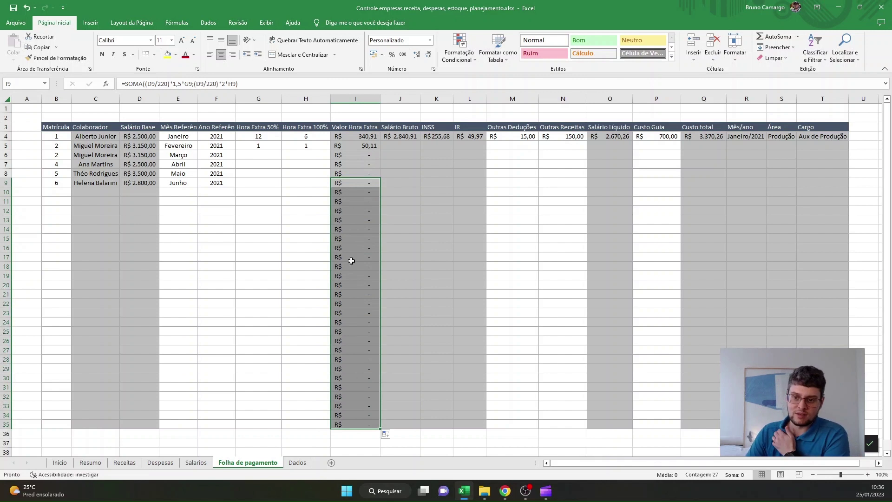
Try copying the Colaborador PROCV formula from C9 down to C14, where the Matrícula cells are empty.
click(99, 184)
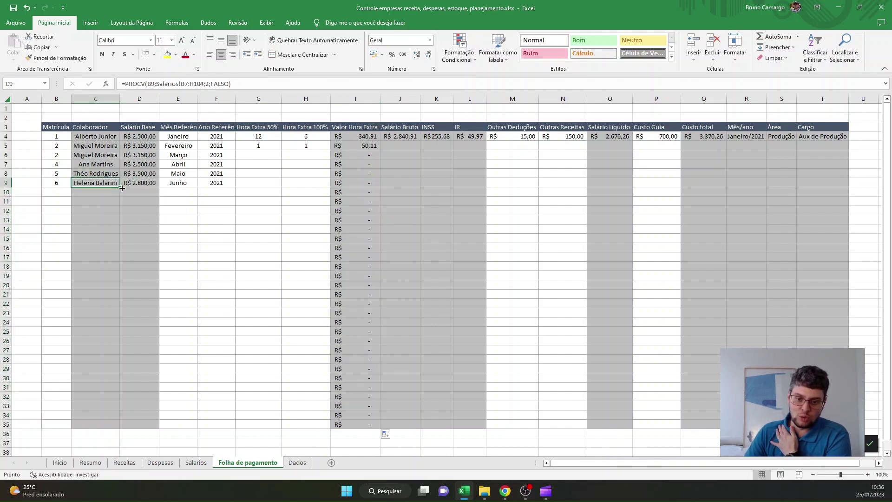
drag(121, 187, 120, 234)
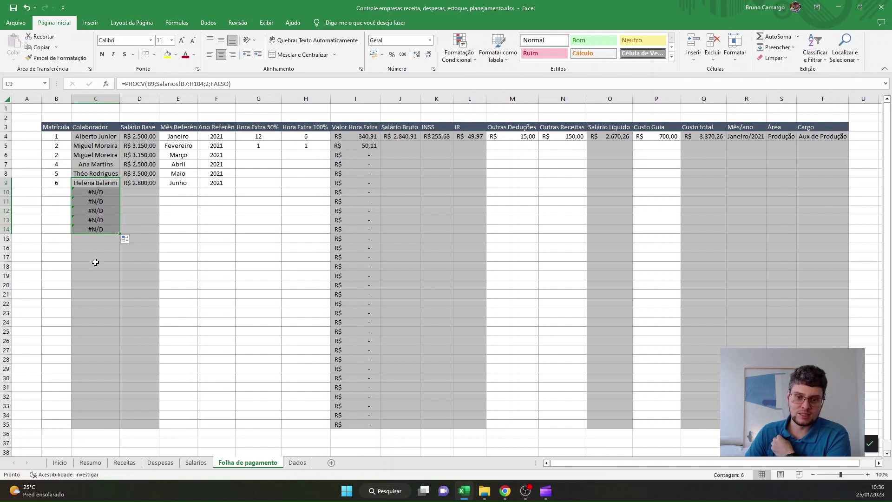
drag(58, 190, 59, 240)
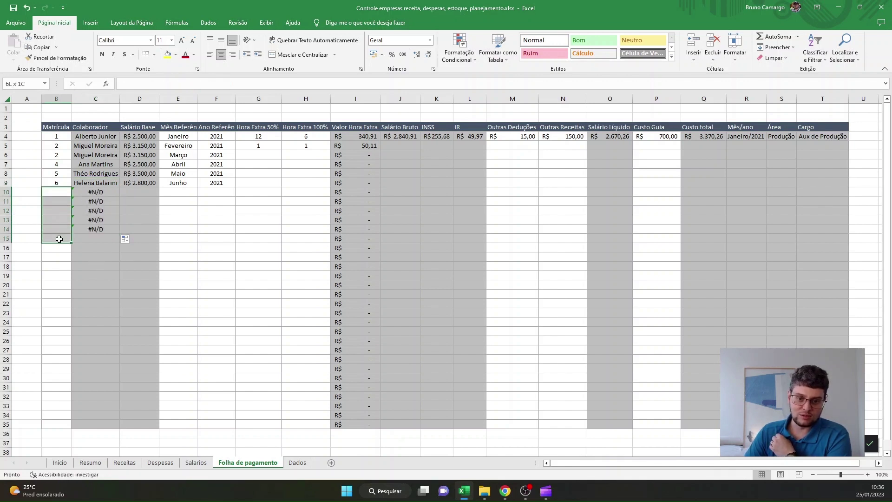
click(100, 193)
Wrap the PROCV formula in C4 in SEERRO with "" as the error value, and fill it down to C35.
click(105, 137)
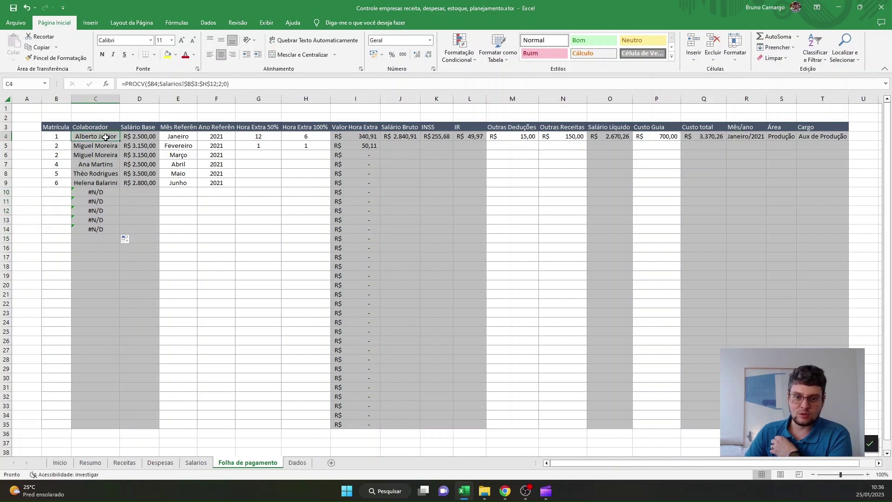
key(F2)
click(190, 83)
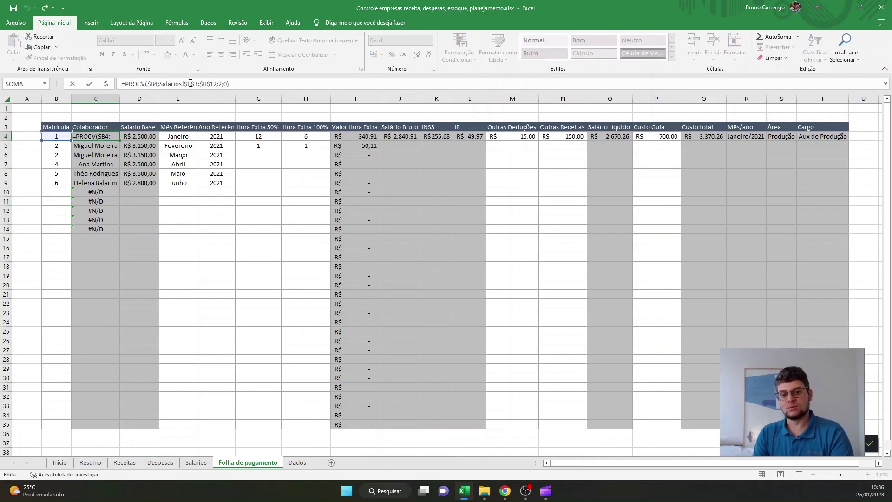
text(see)
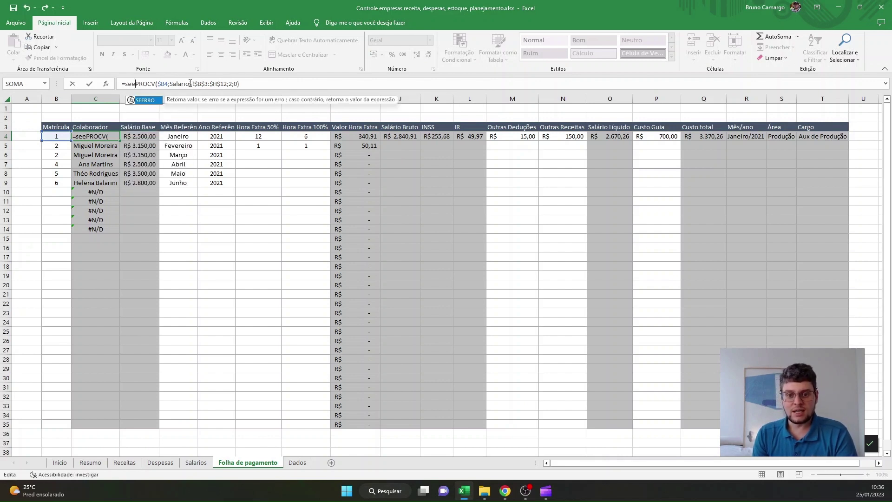
key(Tab)
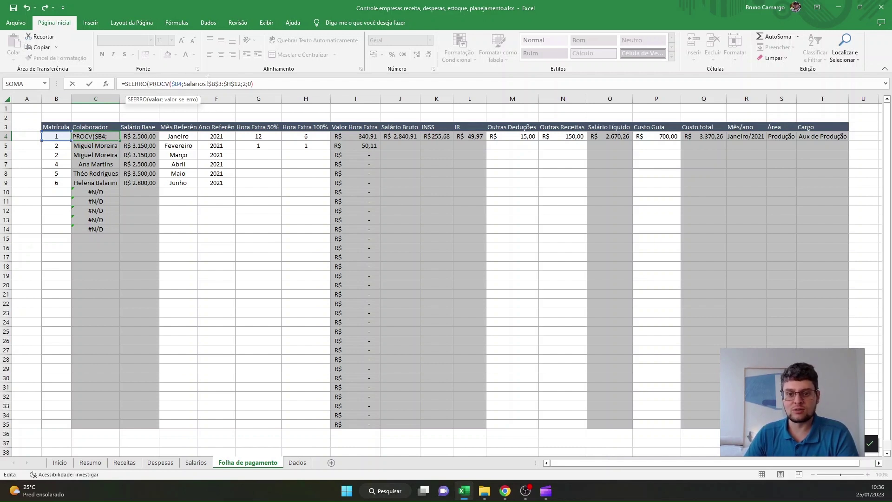
click(270, 83)
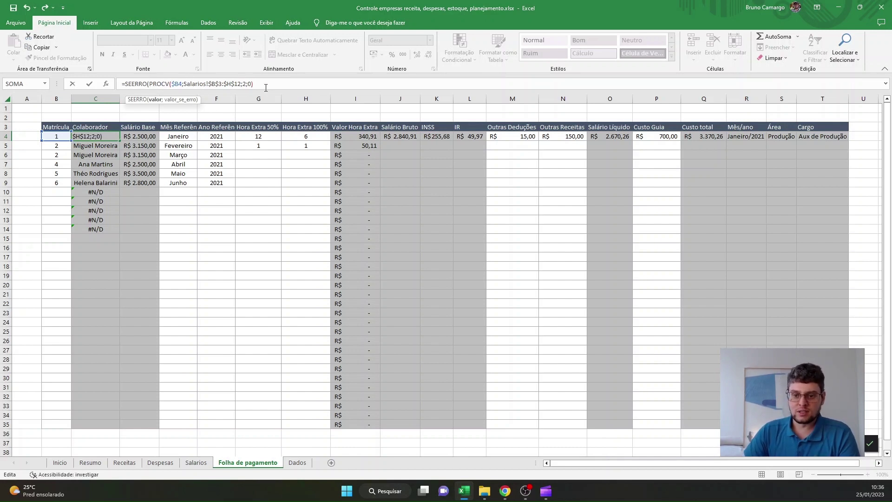
text(;)
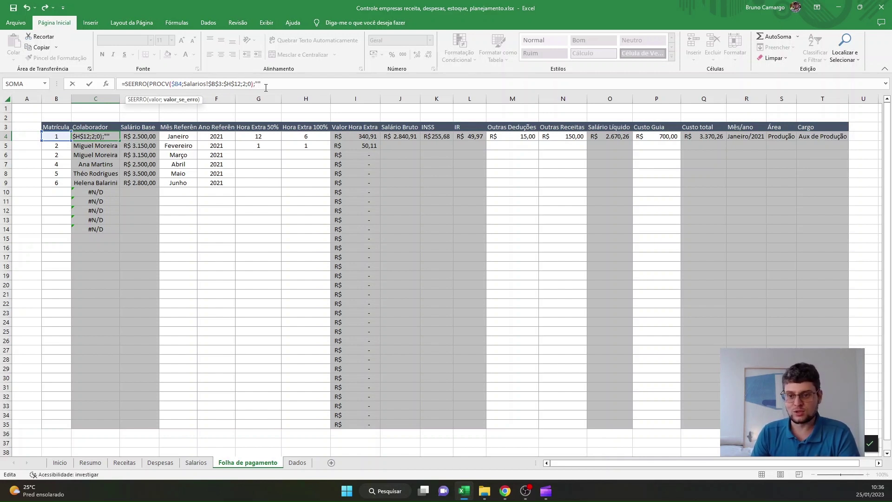
text(""))
key(Return)
click(111, 137)
drag(119, 141, 120, 427)
Test the Colaborador lookup by entering Matrícula 8 in B11, and undo the entry.
click(53, 203)
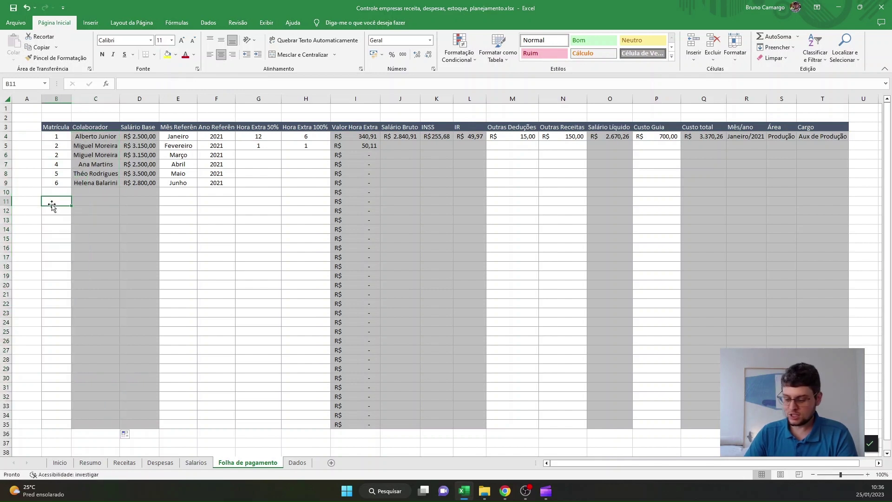
text(8)
key(Return)
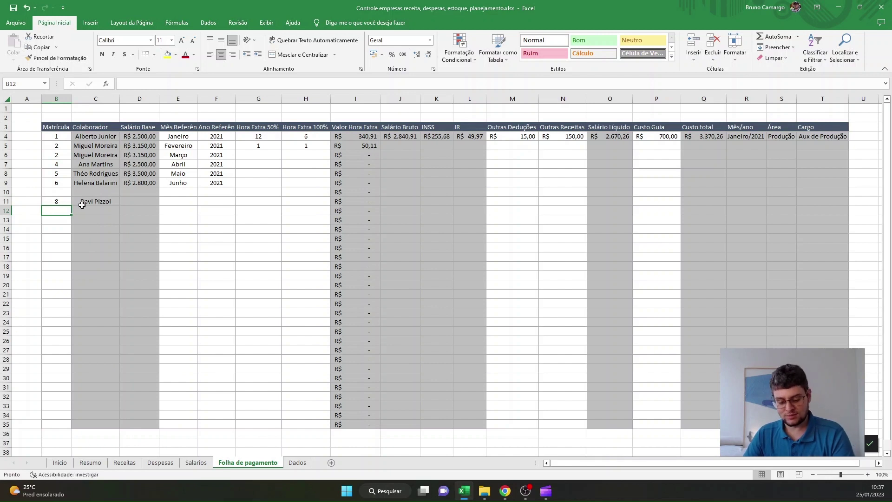
key(ctrl+z)
Wrap the Salário Base PROCV formula in D4 in SEERRO with "" as the error value, and fill it down to D35.
click(135, 137)
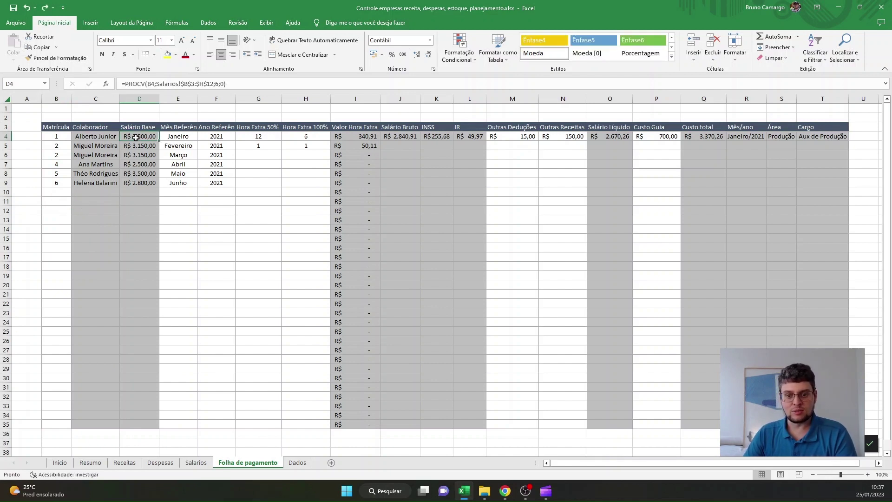
click(126, 82)
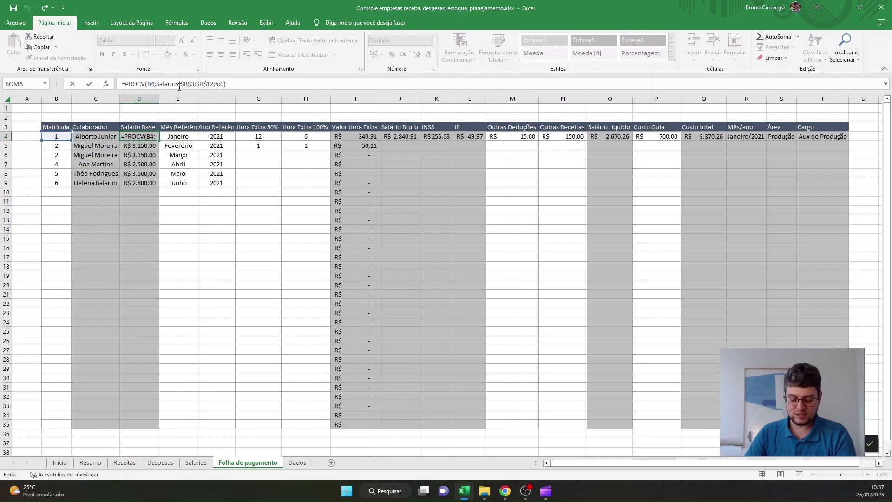
text(see)
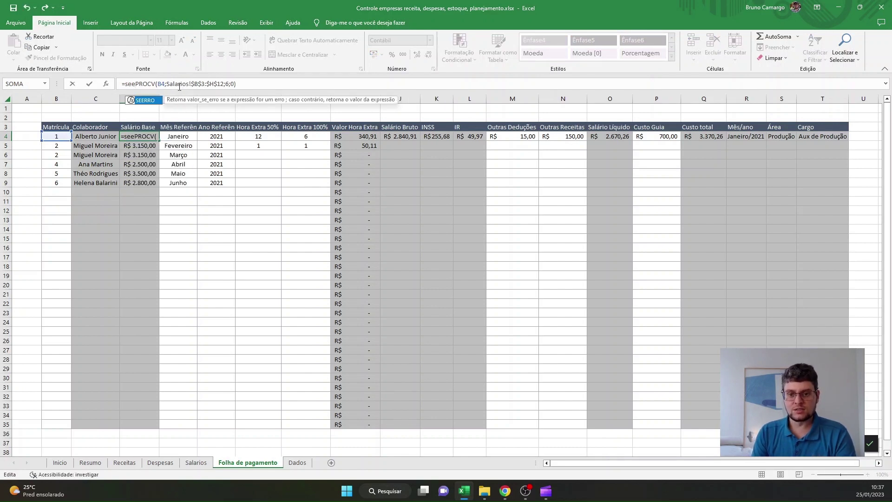
key(Tab)
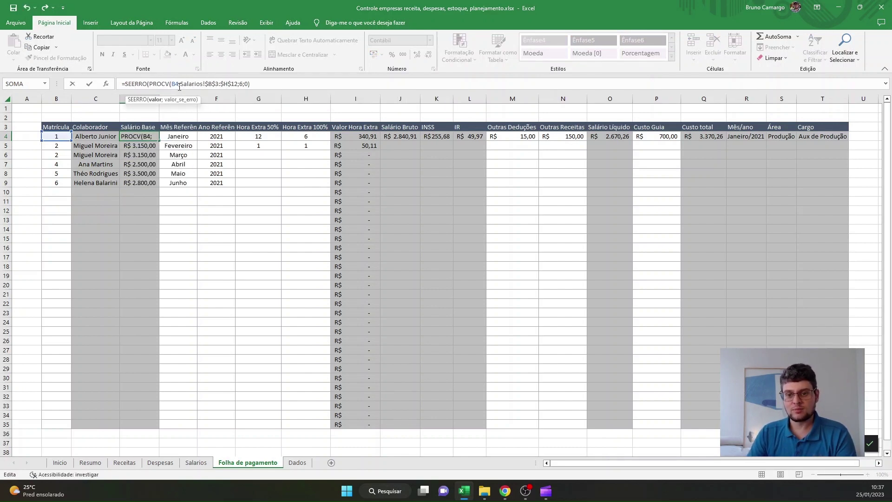
click(264, 81)
text(;"")
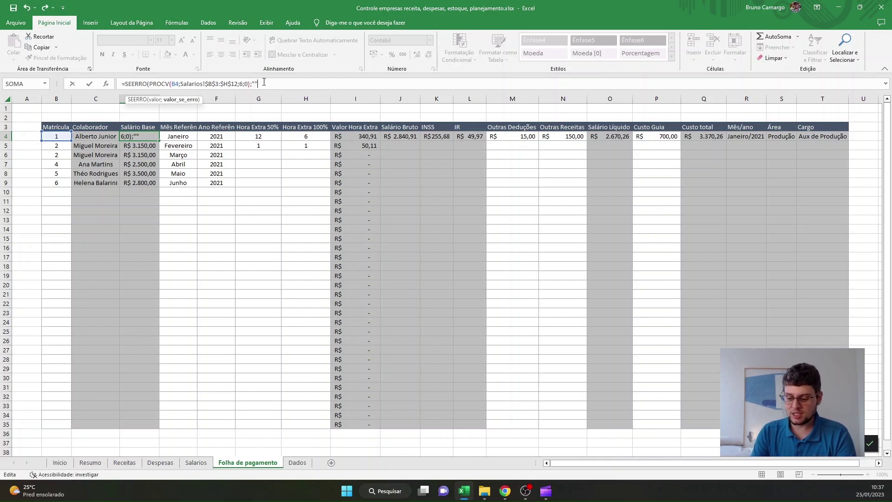
text())
key(Return)
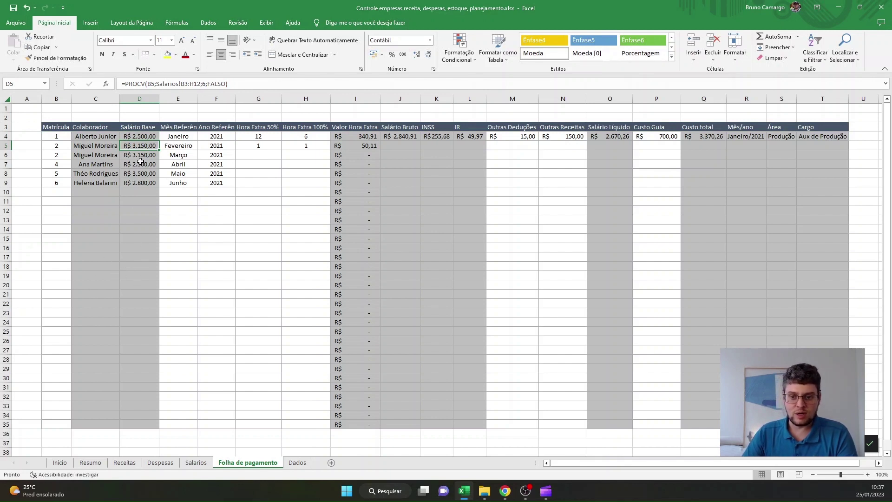
click(150, 138)
drag(159, 142, 160, 426)
drag(34, 418, 1, 422)
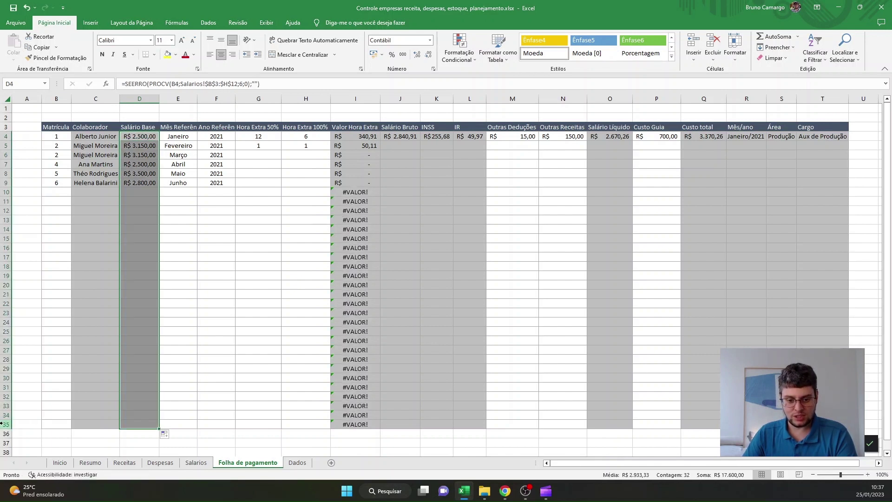
Change the SEERRO error value in the Salário Base formula in D4 to 0, and fill it down to D35.
double_click(361, 190)
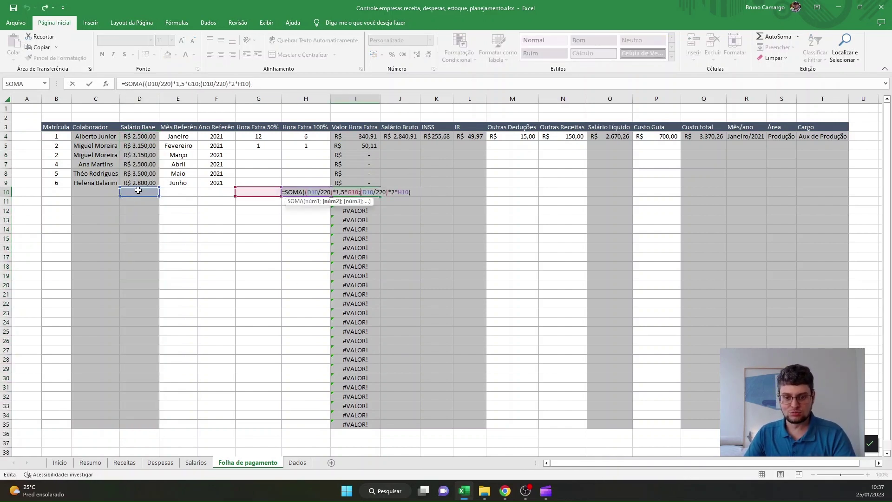
key(Escape)
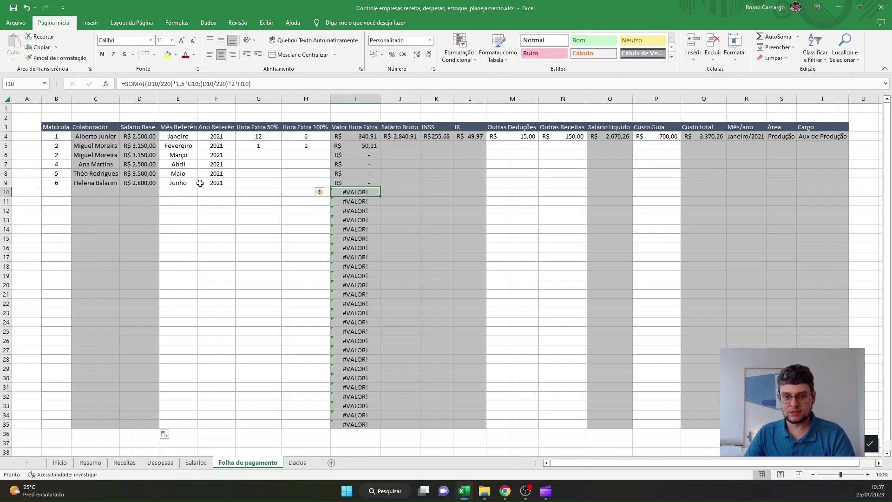
click(154, 136)
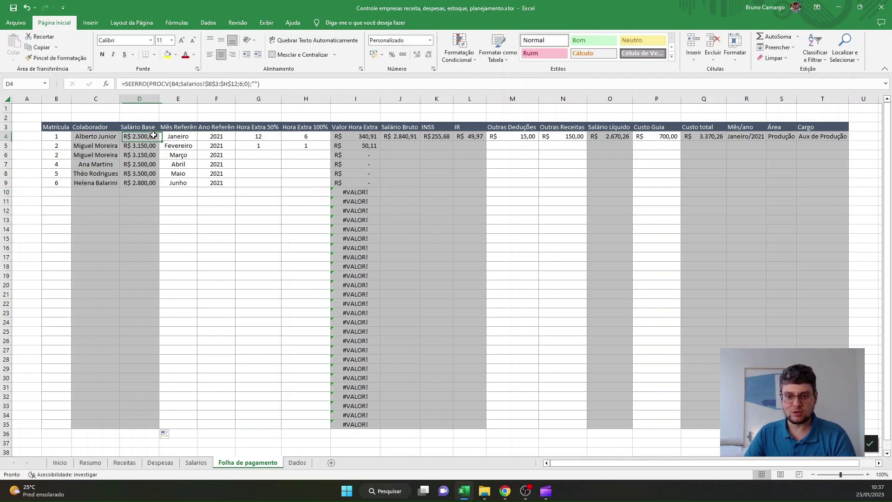
click(259, 84)
key(BackSpace)
key(BackSpace)
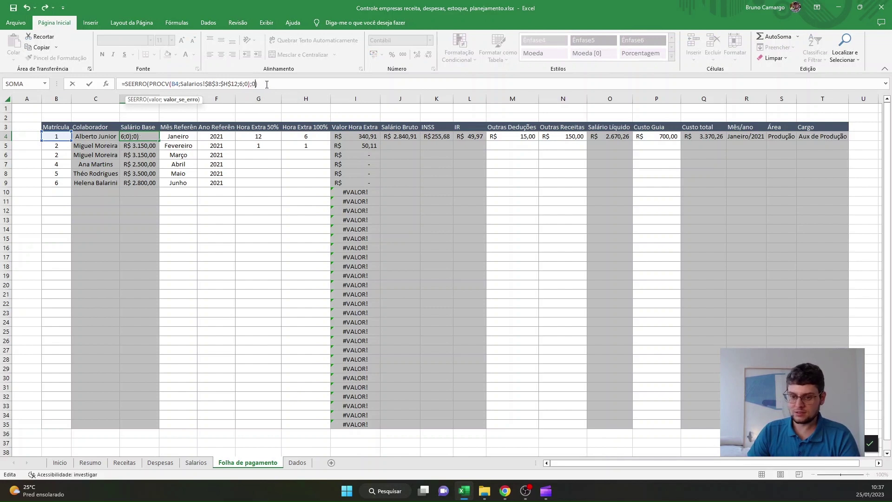
text(0)
key(Return)
click(150, 137)
drag(160, 140, 160, 429)
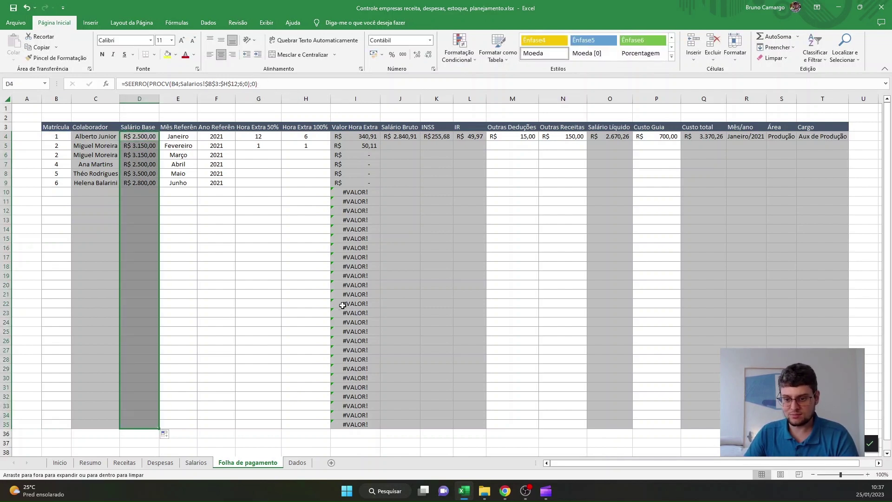
click(367, 254)
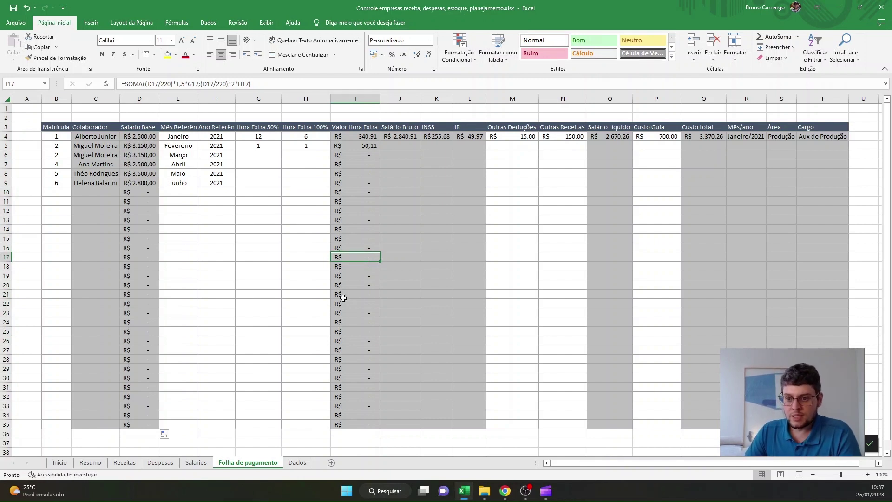
Fill the Hora Extra 50% and Hora Extra 100% values of 1 from row 5 down to row 9.
click(407, 137)
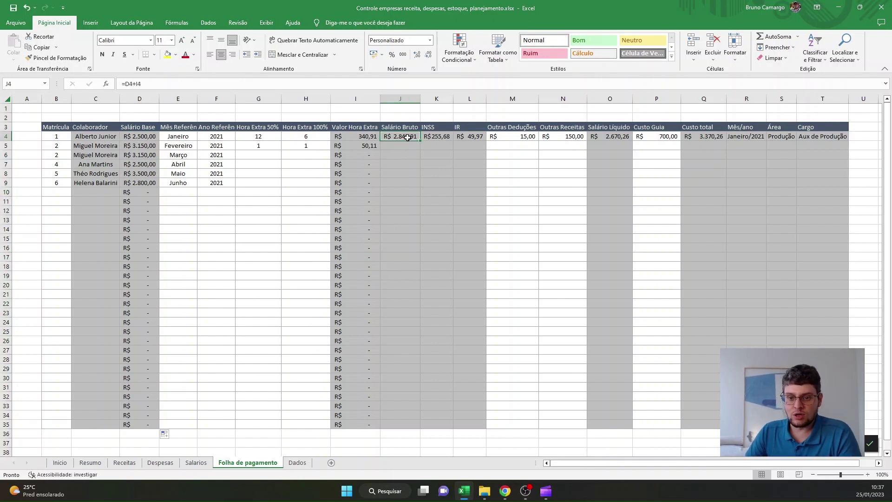
click(407, 146)
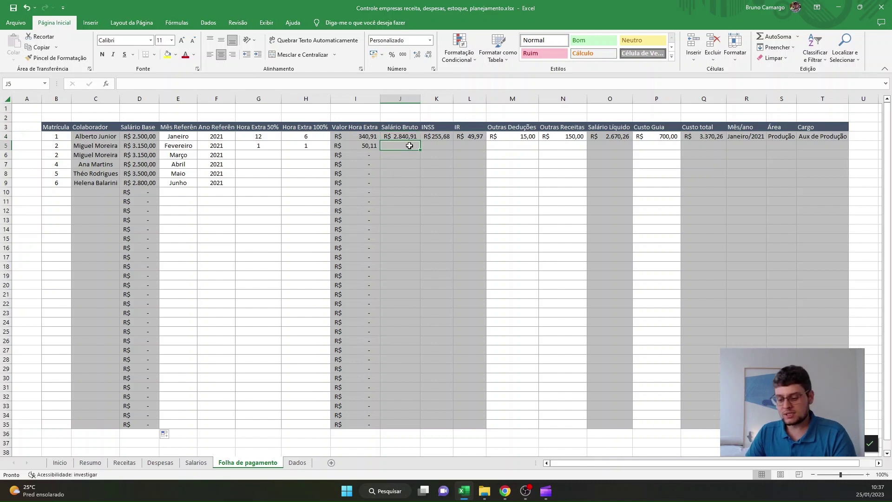
click(272, 157)
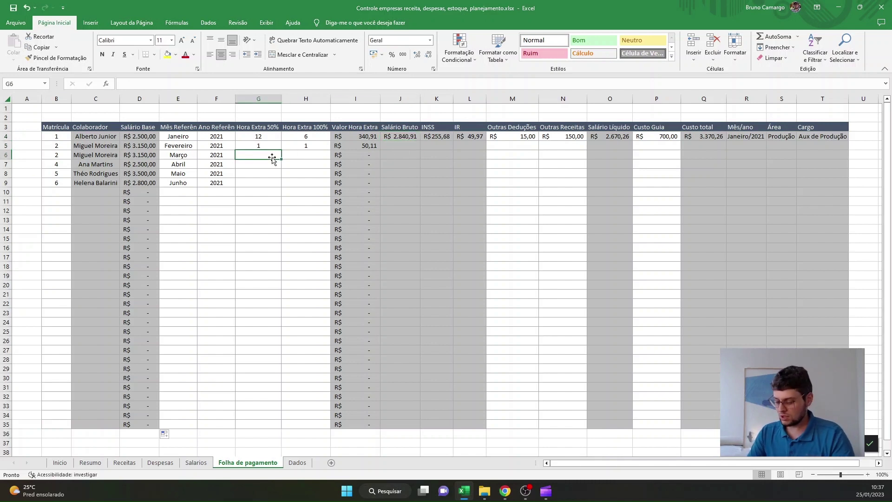
click(406, 146)
drag(260, 146, 323, 188)
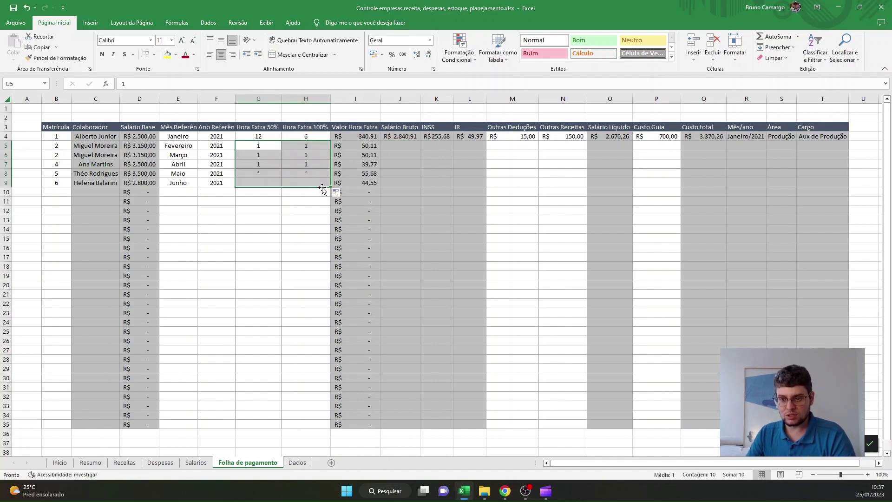
Try repeating the reference month Janeiro from E4 in E5:E9, and undo the change.
click(189, 137)
drag(187, 145, 191, 183)
text(Janeiro Janeiro Janeiro Janeiro Janeiro)
key(ctrl+z)
click(229, 233)
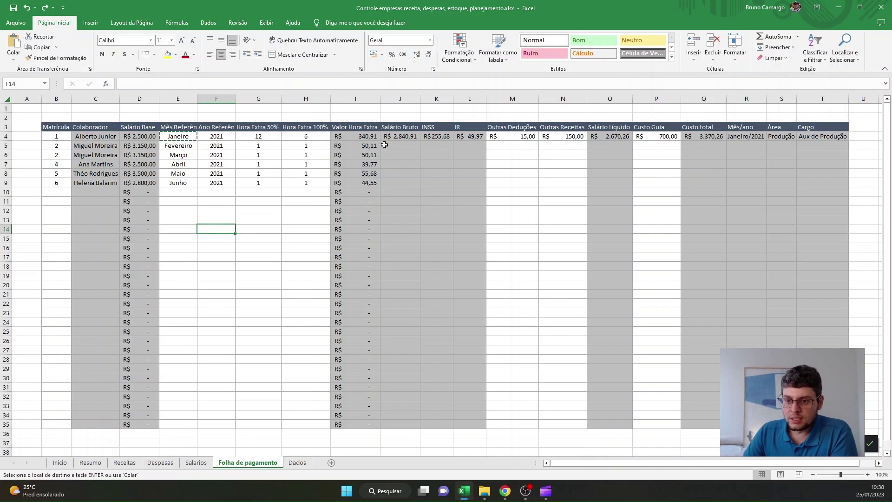
Calculate Salário Bruto in J5 with =D5+I5, and fill the formula down to J35.
click(408, 147)
text(=)
click(156, 146)
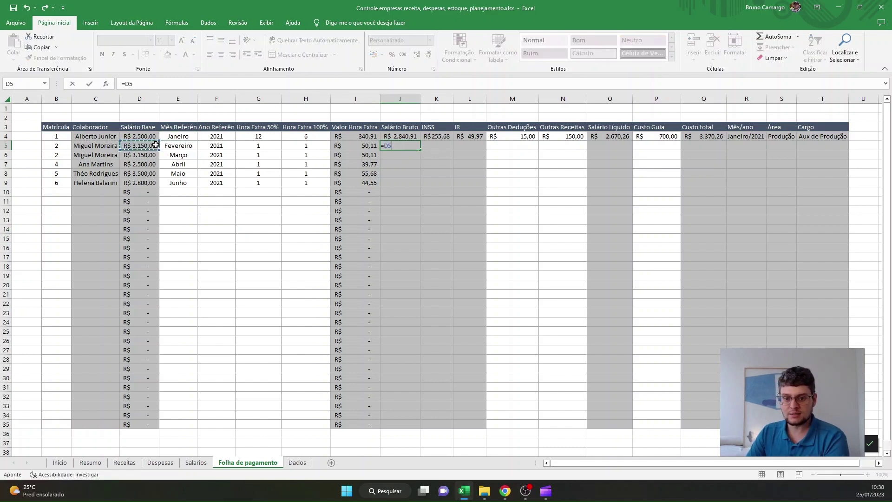
text(+)
click(361, 147)
key(Return)
click(415, 145)
drag(420, 150, 403, 427)
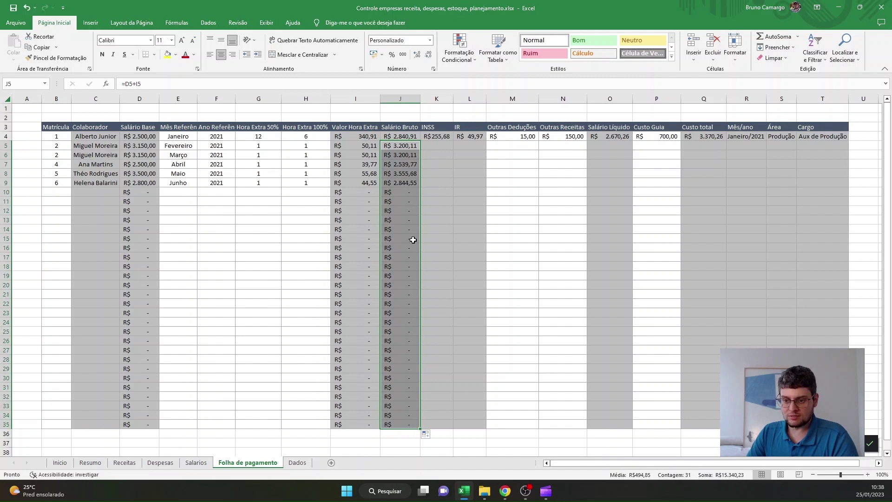
Look up the INSS rate in K5 with =PROCV(J5;Dados!B4:C7;2;VERDADEIRO), using TABELA INSS on the Dados sheet.
click(446, 138)
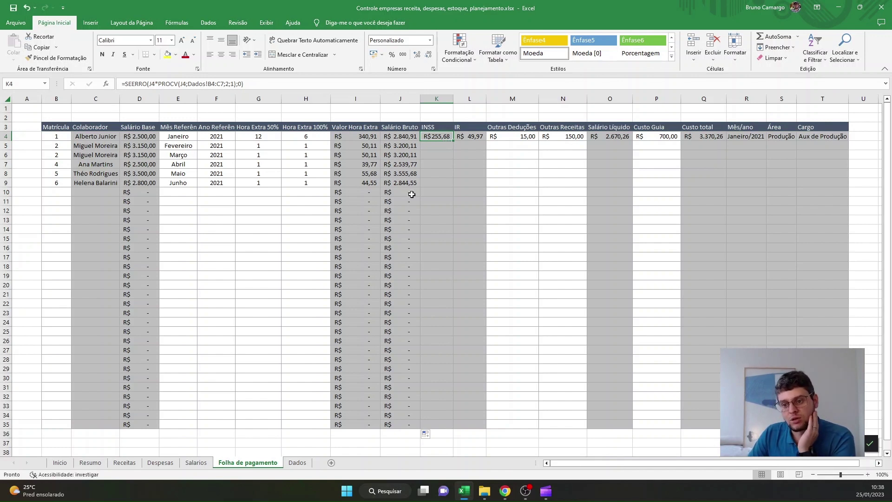
click(296, 464)
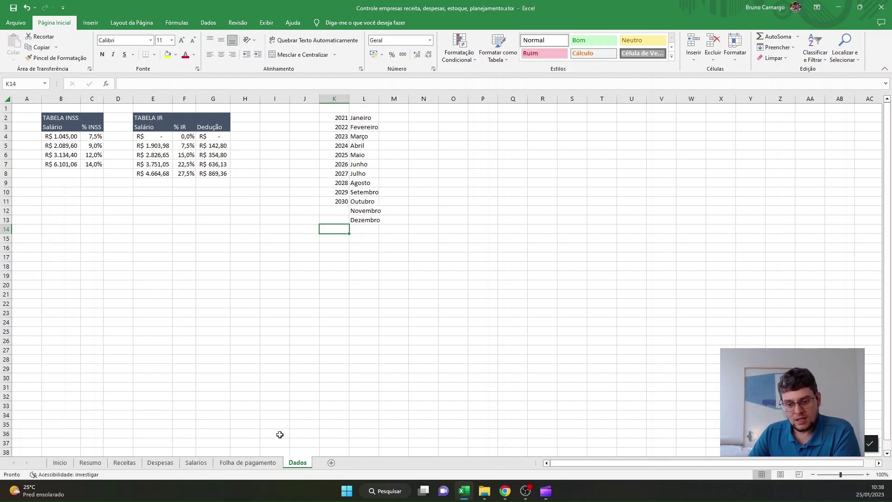
drag(92, 137, 96, 166)
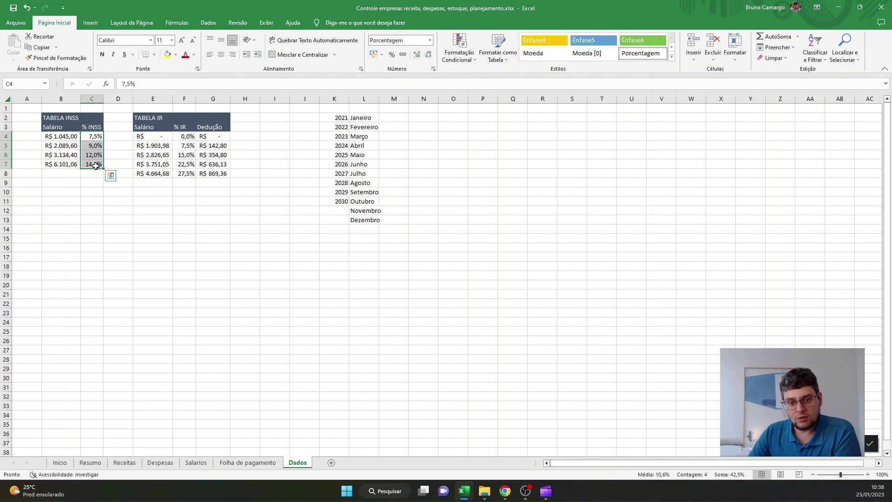
click(246, 464)
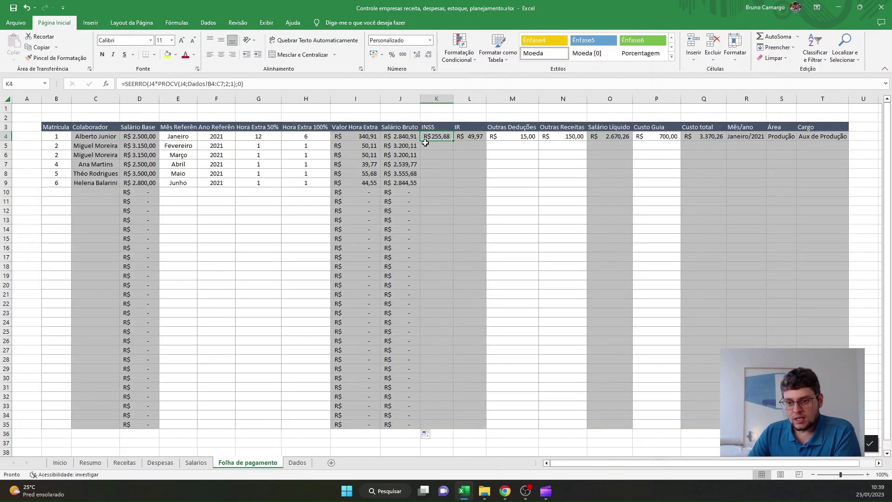
click(445, 144)
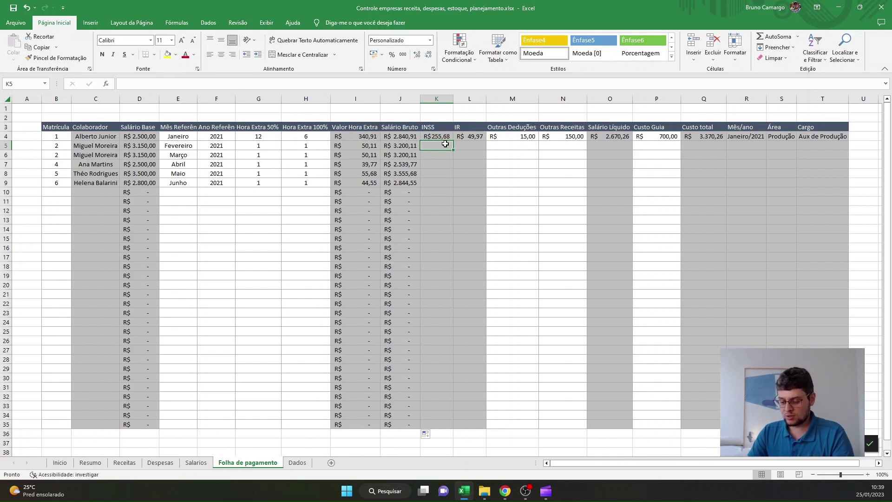
text(=procv)
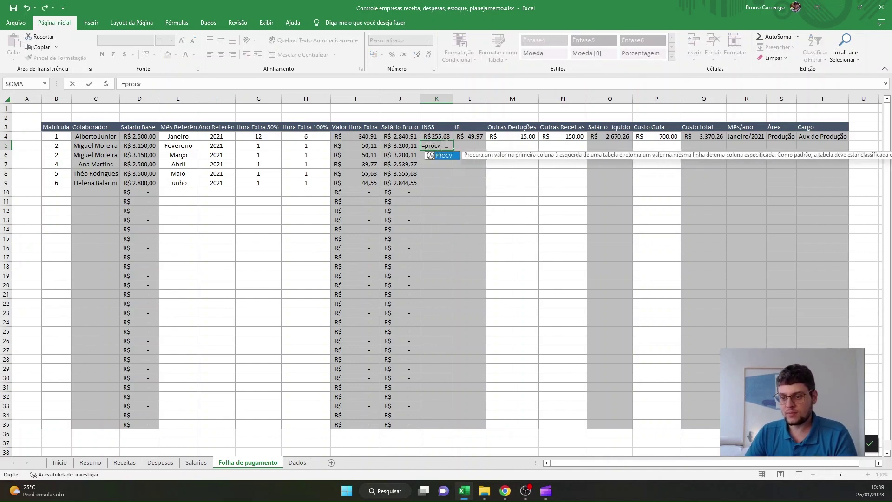
key(Tab)
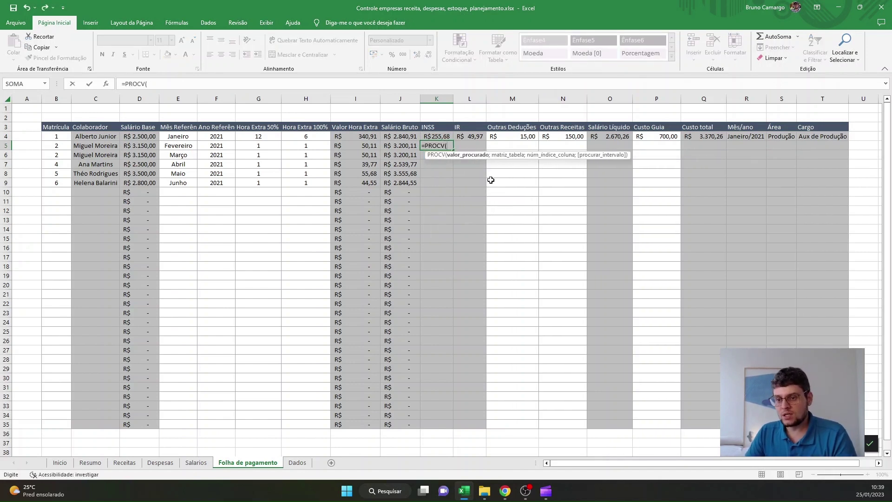
click(407, 144)
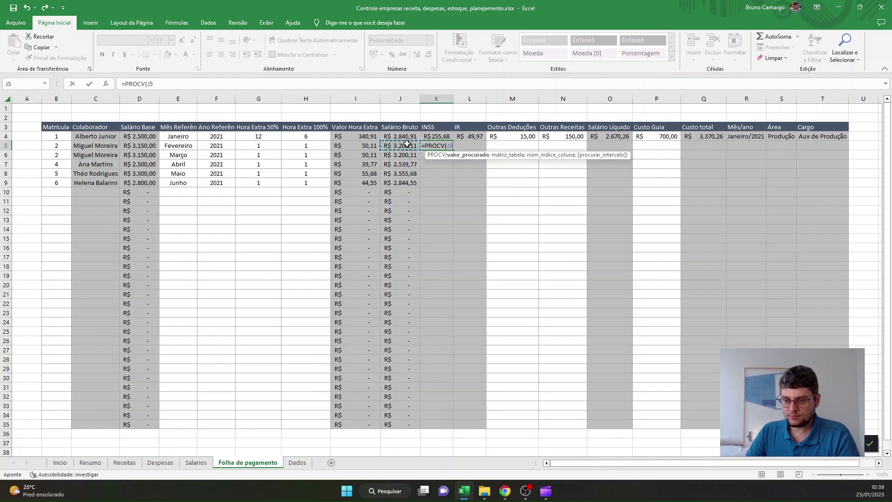
text(;Dados!)
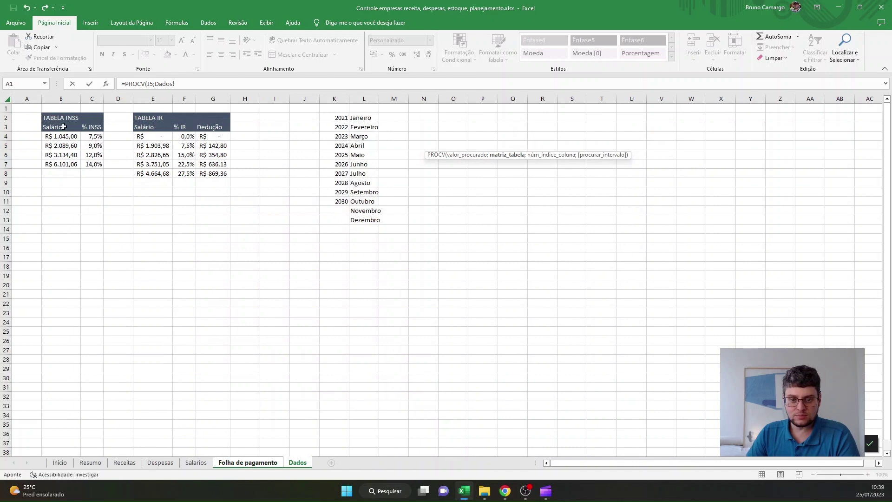
drag(59, 136, 93, 162)
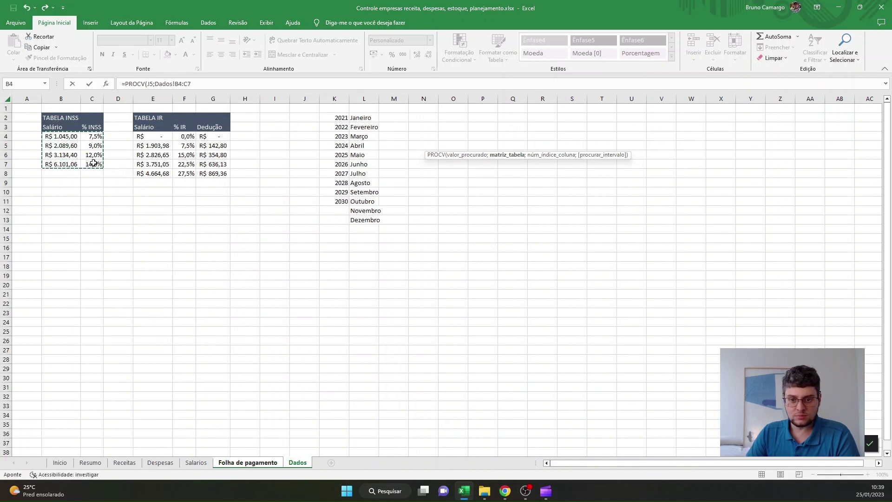
text(;2)
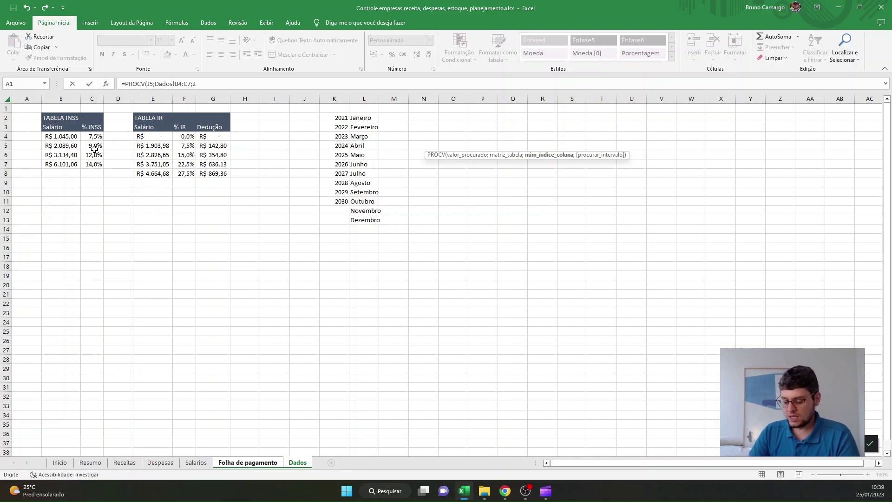
text(;)
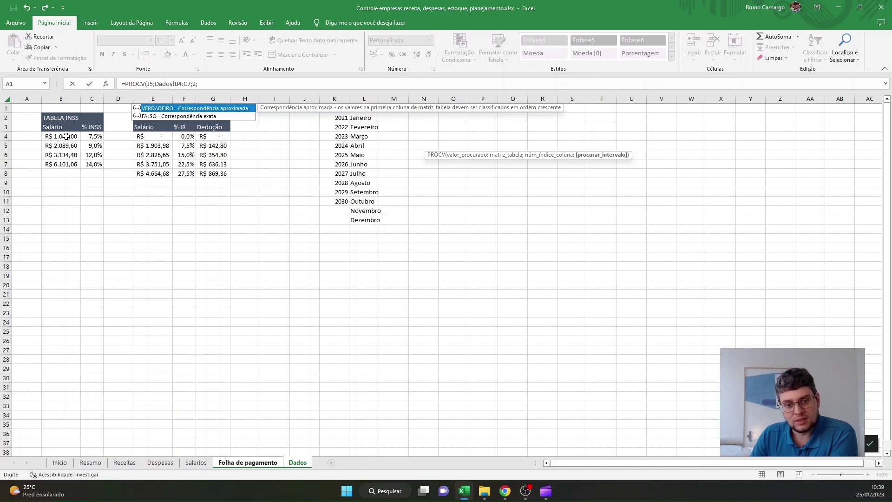
key(Tab)
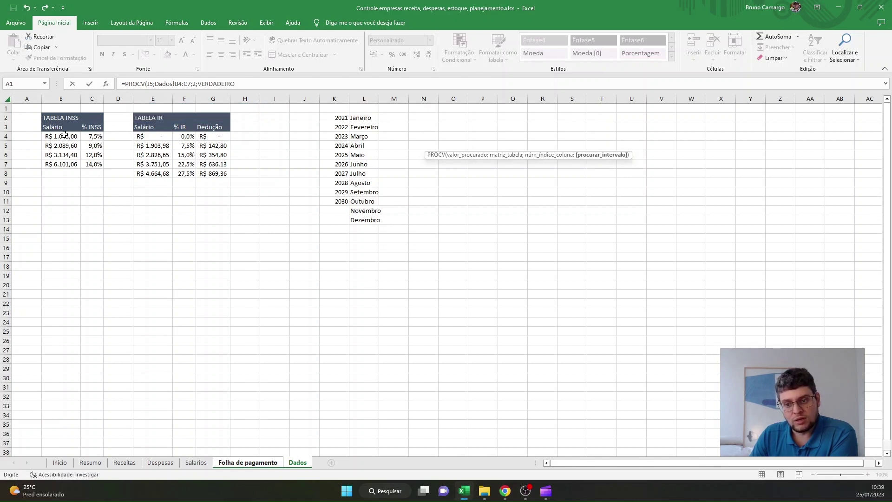
key(Return)
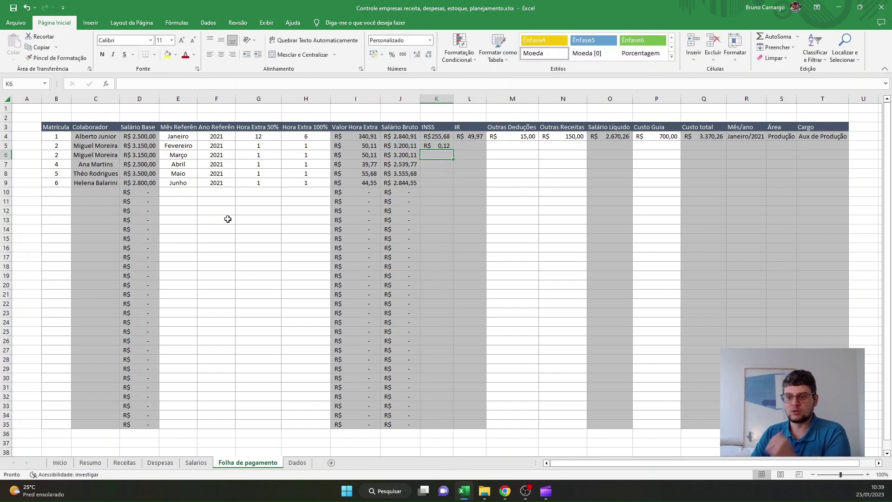
Multiply the INSS rate lookup in K5 by the gross salary in J5, checking the rate against TABELA INSS on the Dados sheet.
click(446, 145)
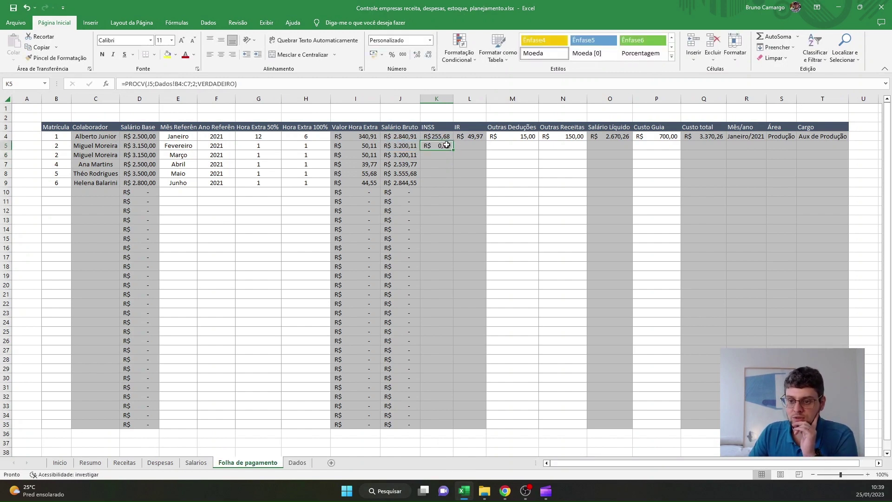
click(409, 146)
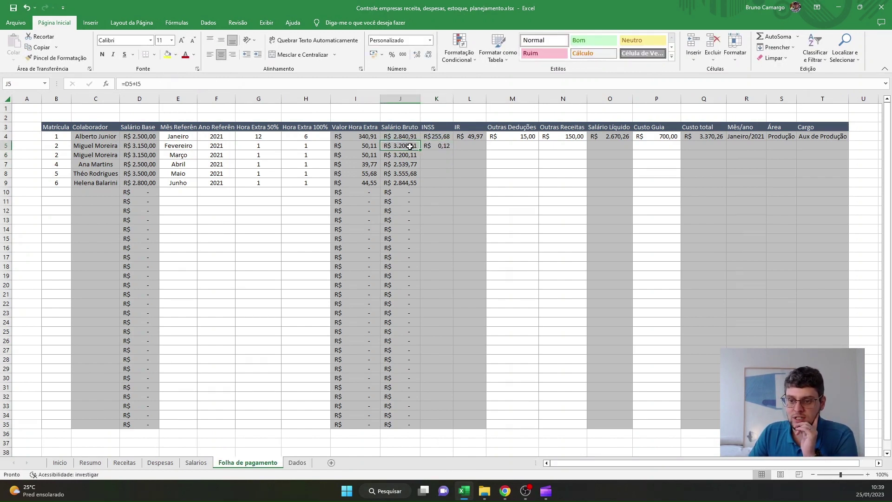
click(298, 463)
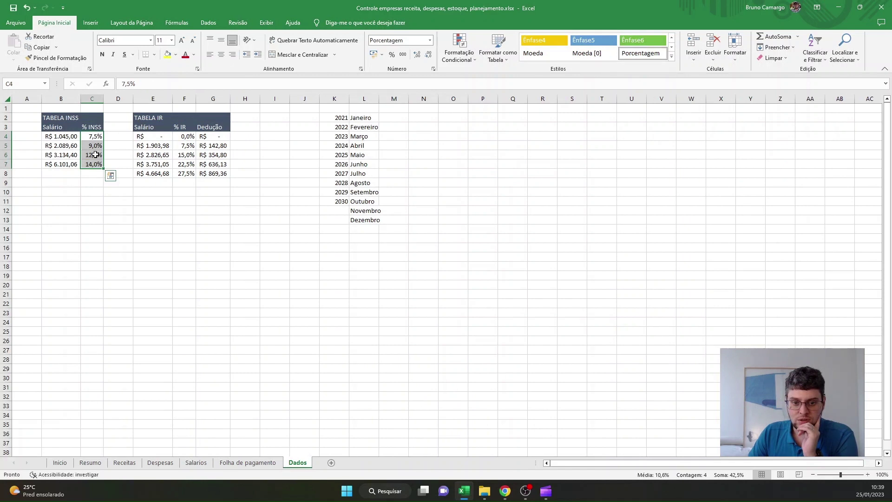
click(95, 155)
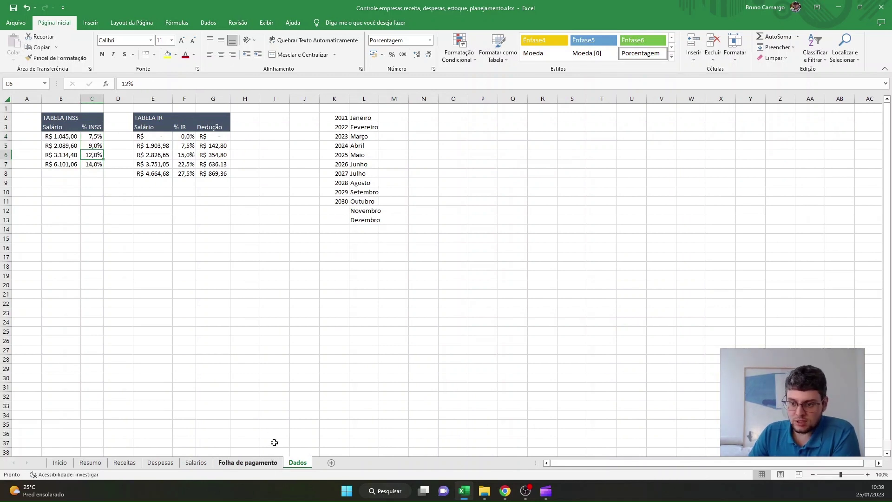
click(265, 462)
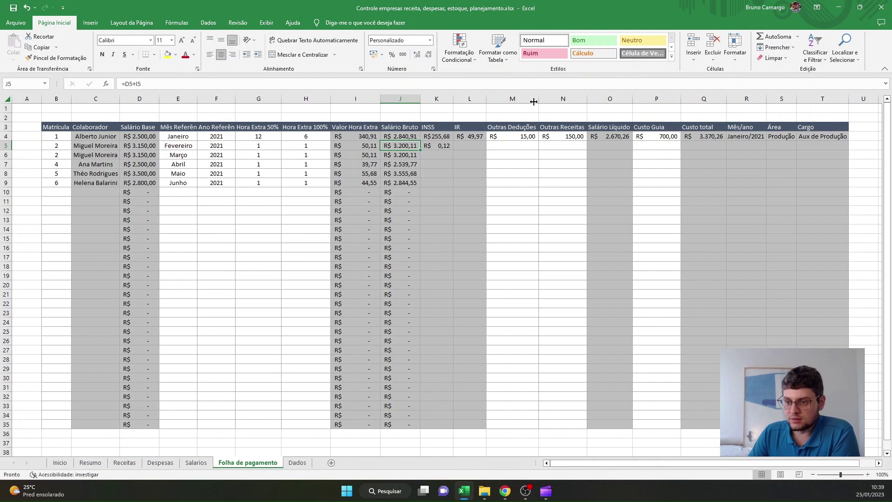
click(444, 147)
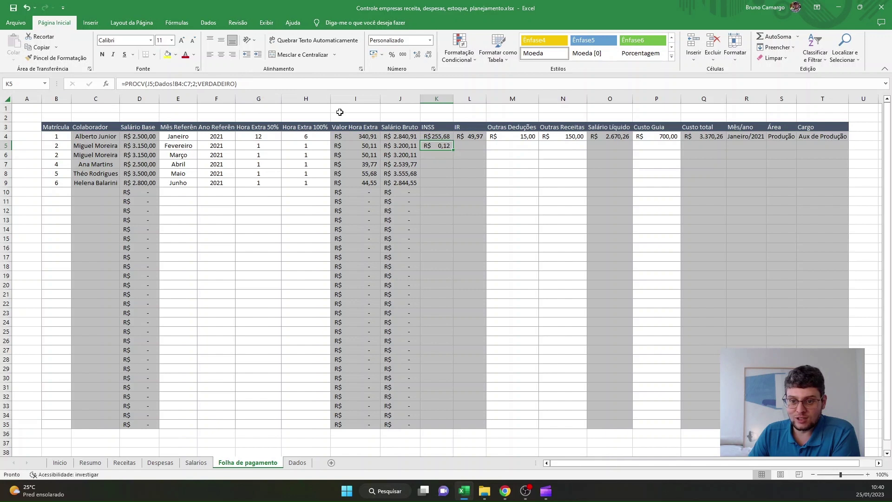
click(290, 82)
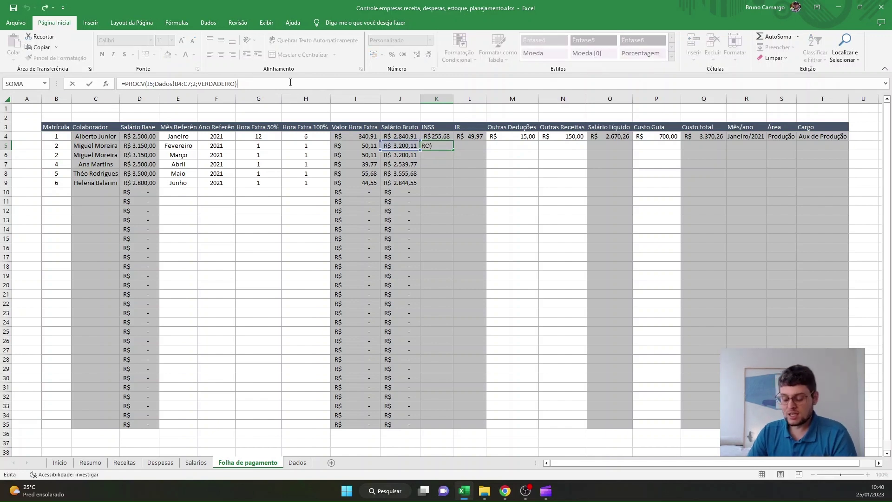
text(*)
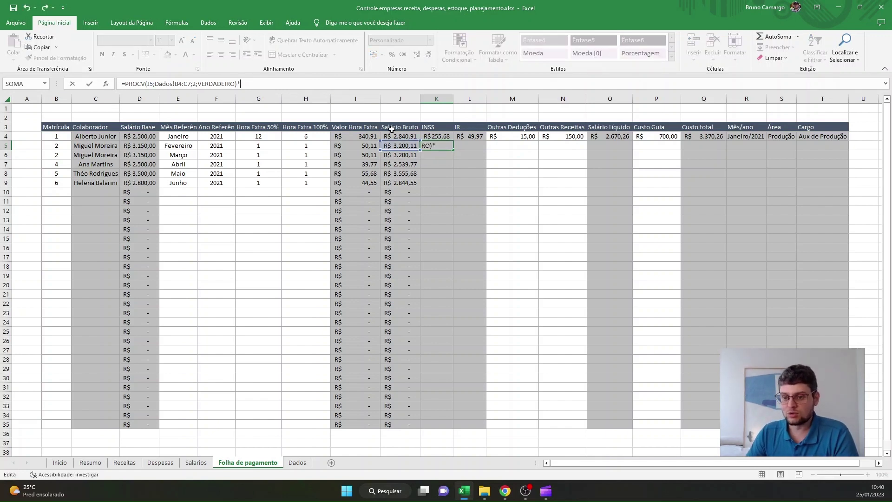
click(399, 144)
key(Return)
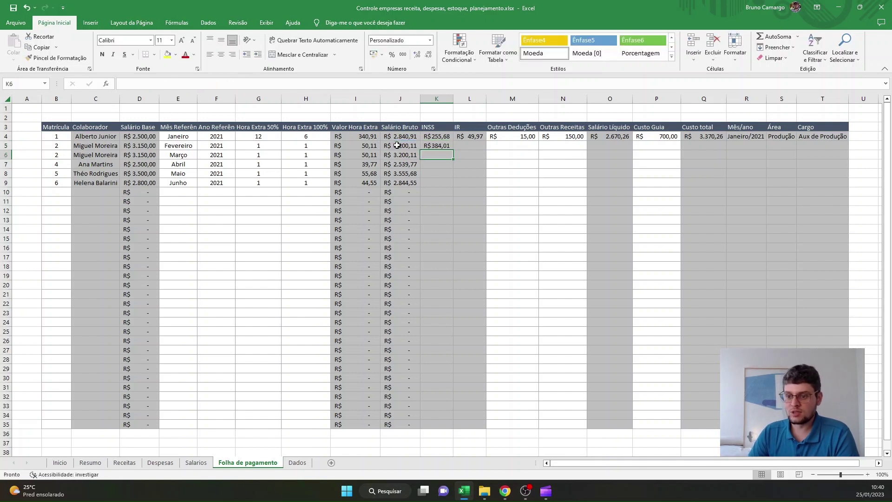
Wrap the INSS formula in K5 as =SEERRO(PROCV(J5;Dados!B4:C7;2;VERDADEIRO)*J5;0) and fill it down to K35.
click(444, 146)
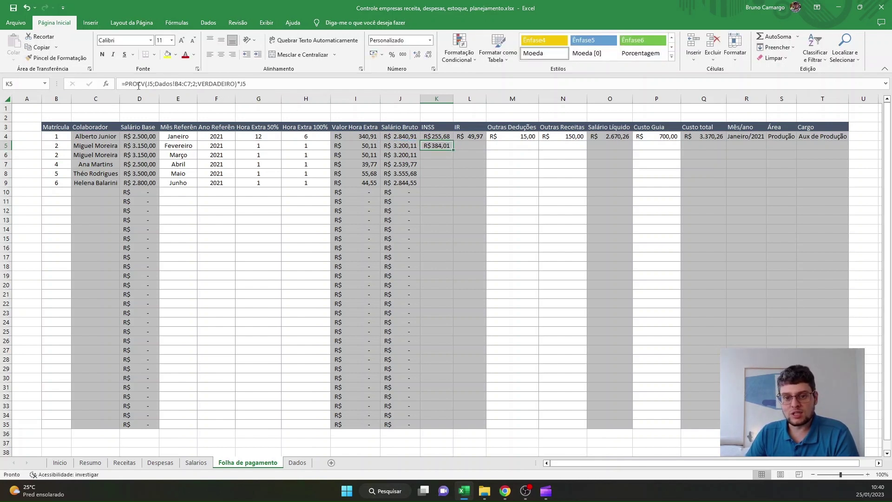
click(235, 82)
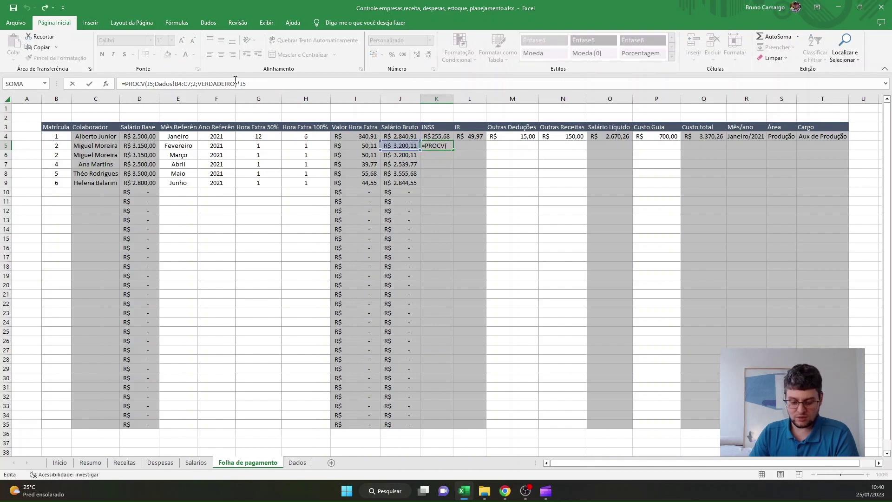
text(e)
key(BackSpace)
text(see)
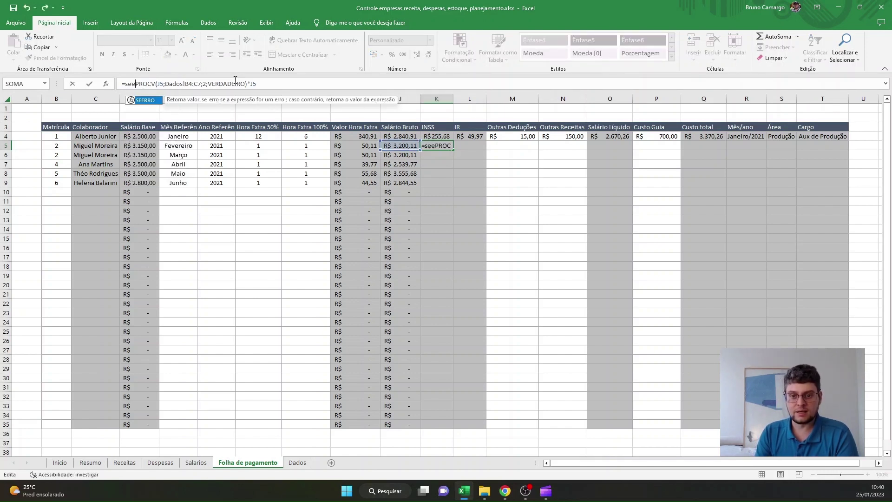
key(Tab)
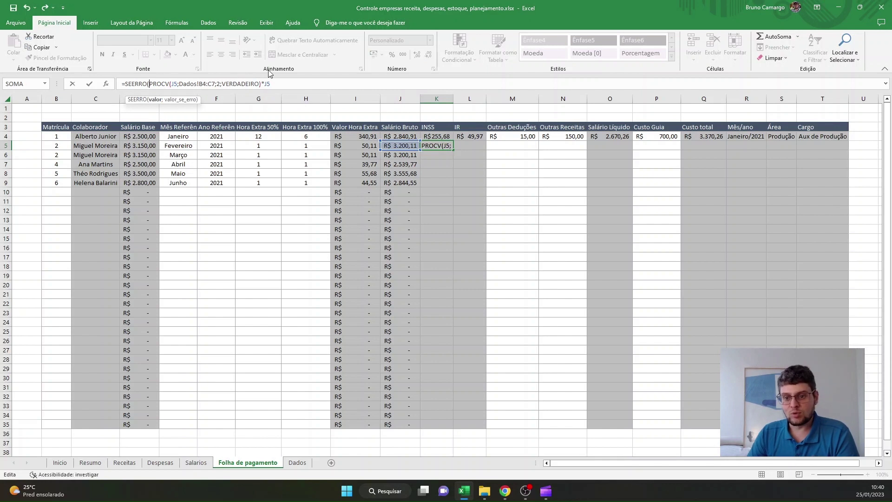
click(281, 83)
text(;)
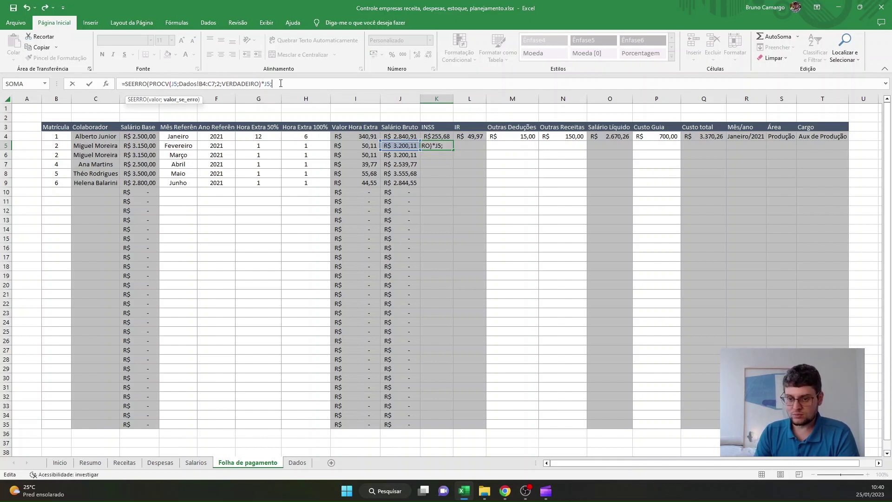
text(0)
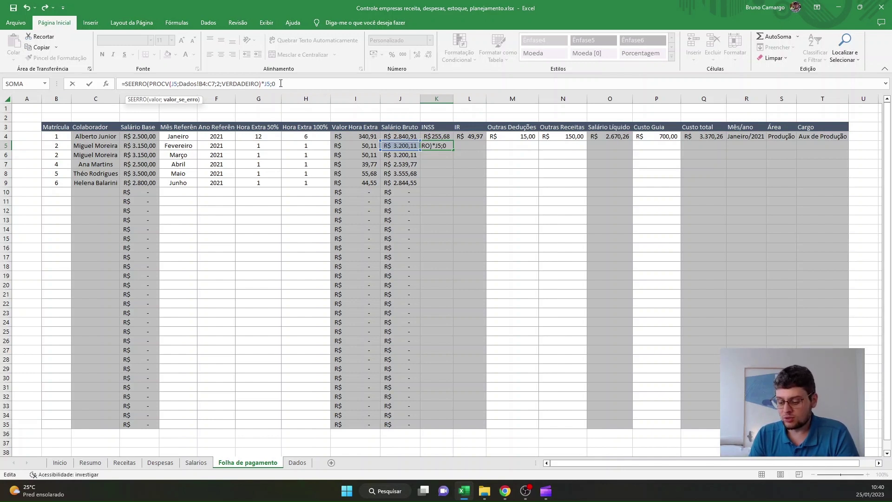
key(Return)
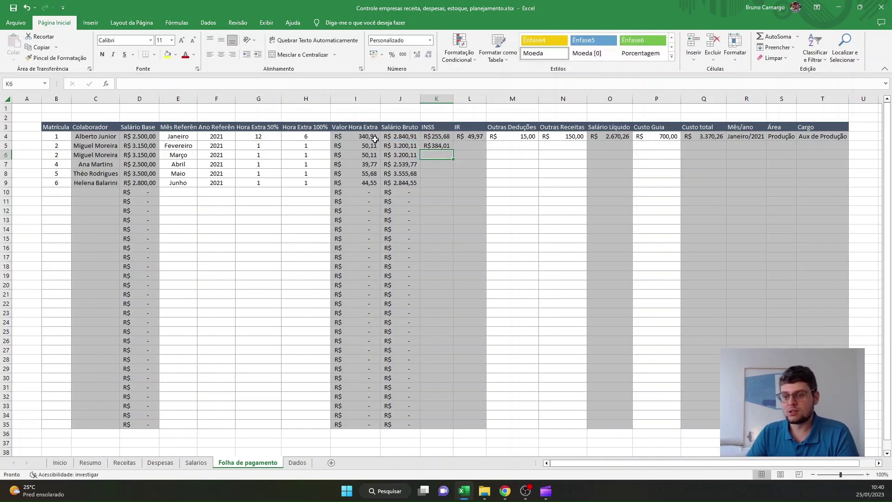
click(437, 146)
drag(453, 150, 457, 424)
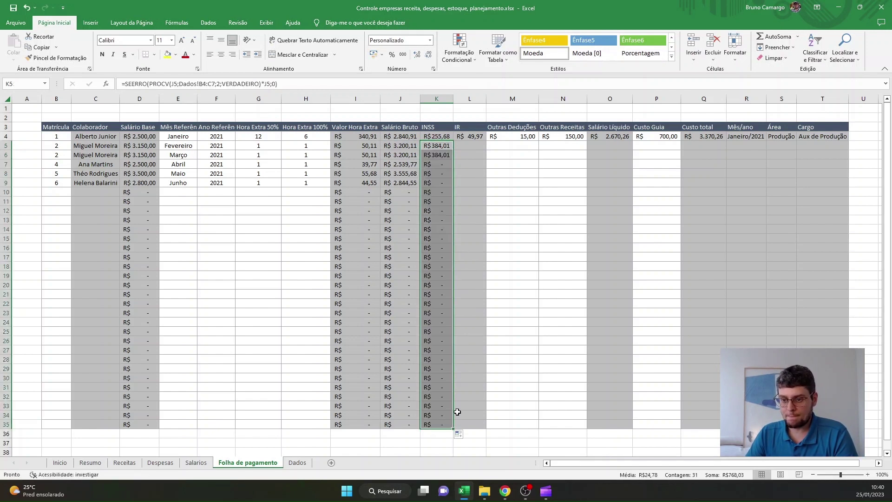
Compare the Dados table range references in the INSS formulas of K4, K5 and K6.
click(442, 136)
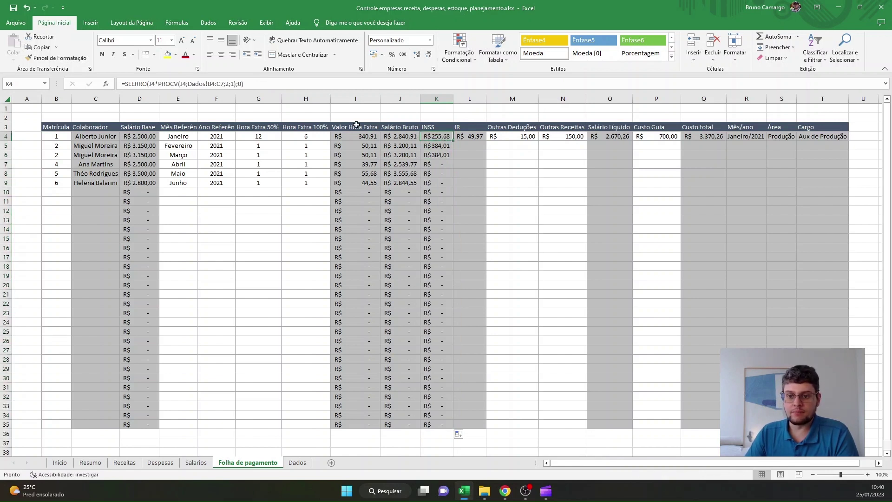
click(206, 83)
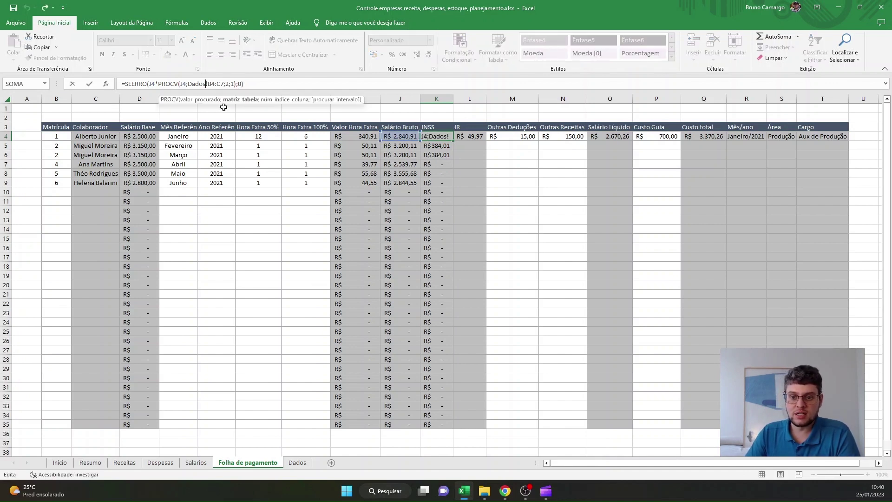
click(212, 84)
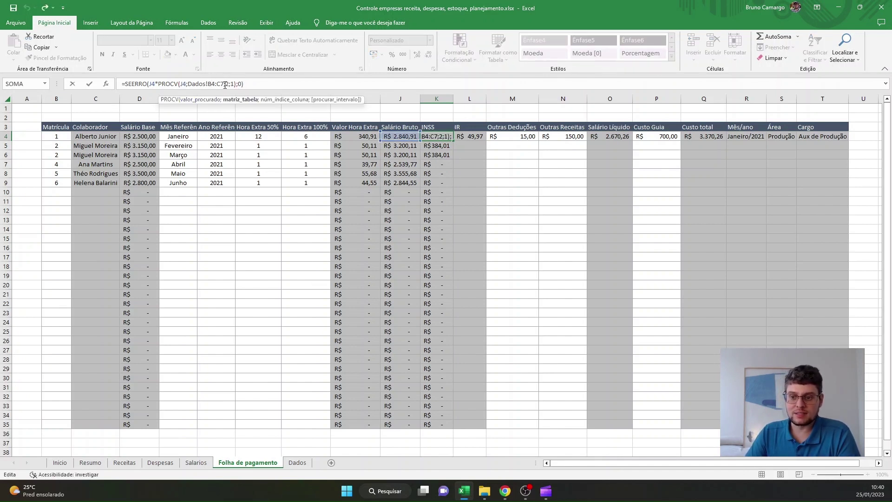
key(Escape)
double_click(447, 146)
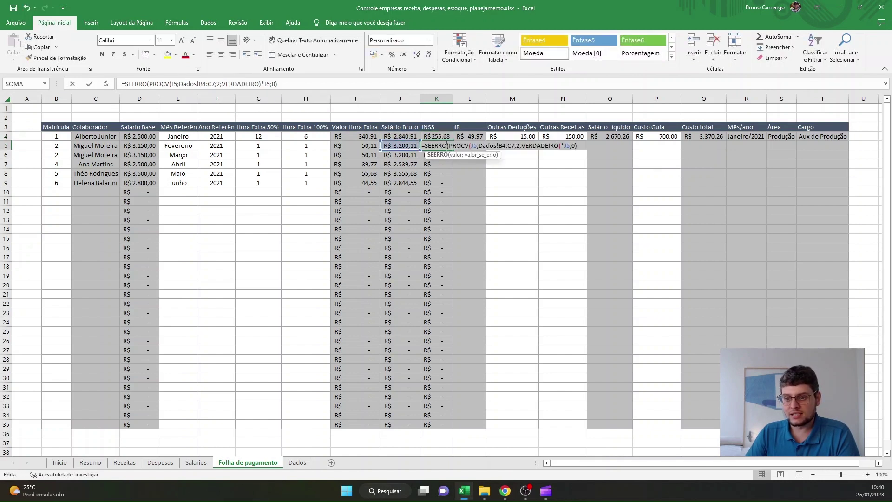
click(245, 84)
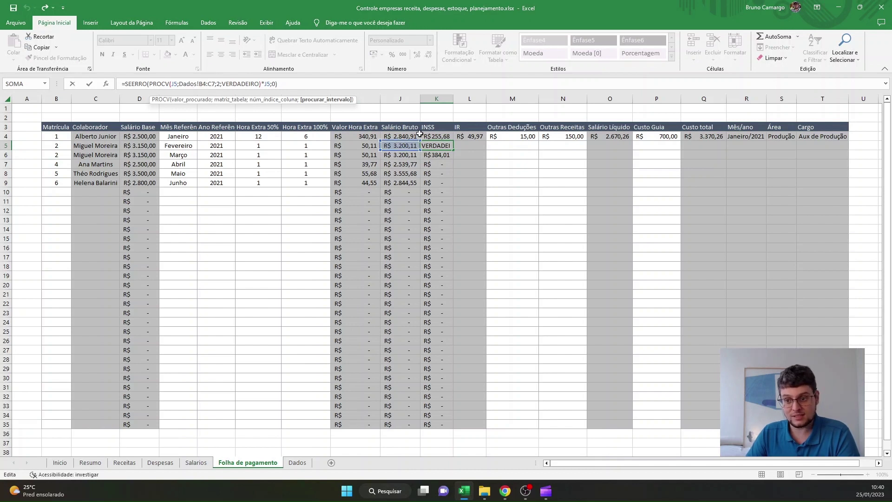
key(Return)
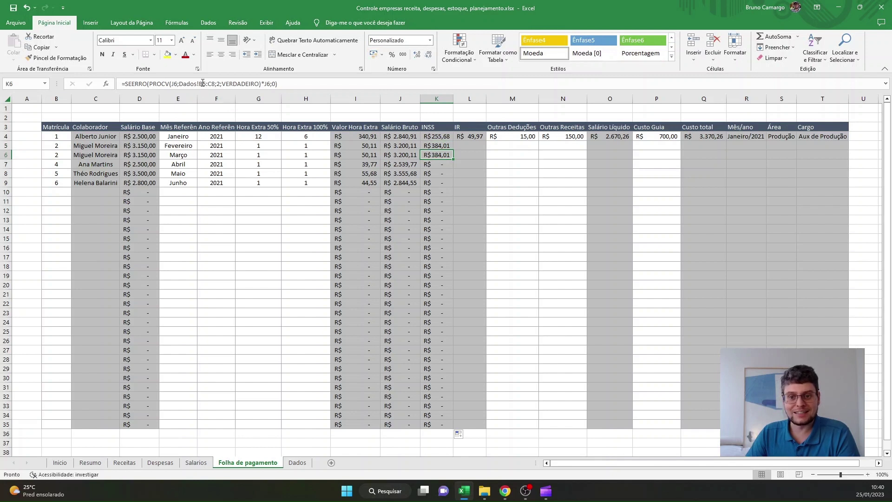
Lock the INSS table range in K4 as Dados!$B$4:$C$7 and fill the formula down to K35.
key(Up)
key(Up)
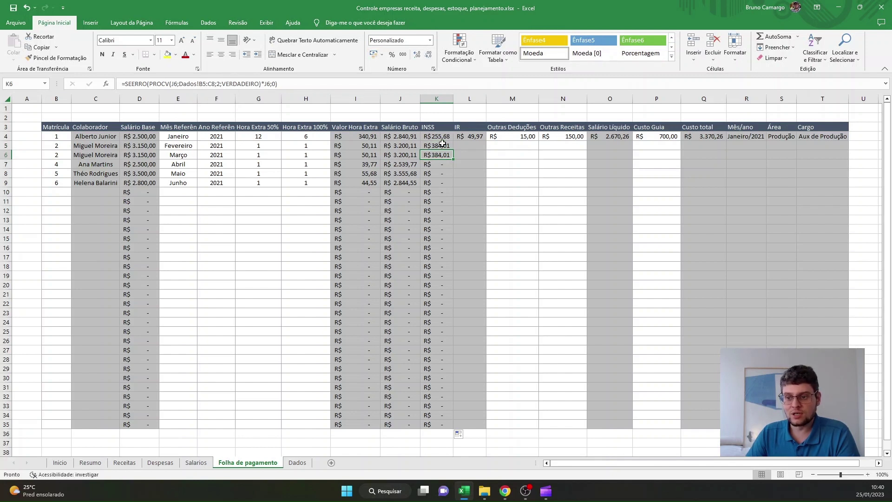
click(214, 83)
key(F4)
key(Return)
click(449, 136)
drag(453, 140, 451, 430)
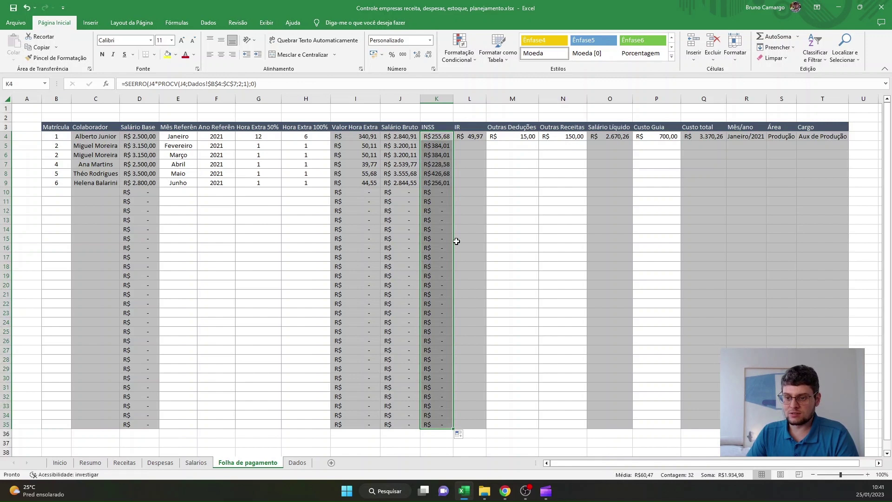
Examine the existing IR formula in L4 and the Outras Deduções value it subtracts.
click(469, 137)
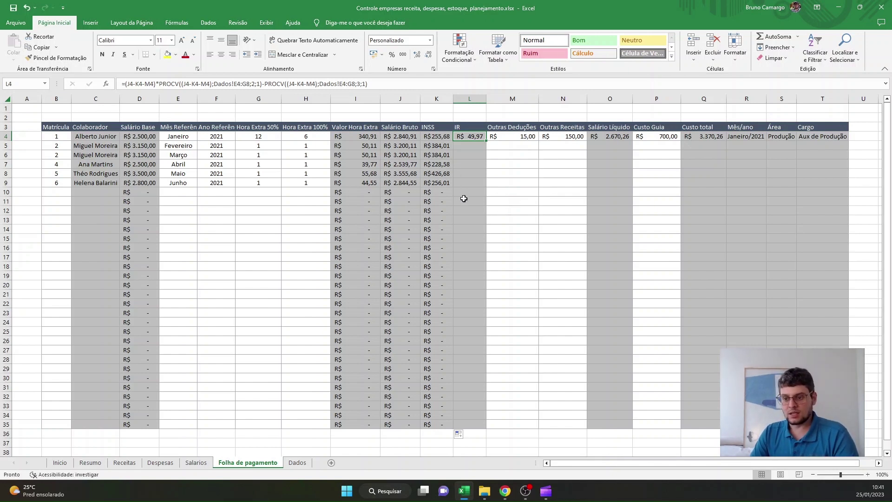
click(475, 147)
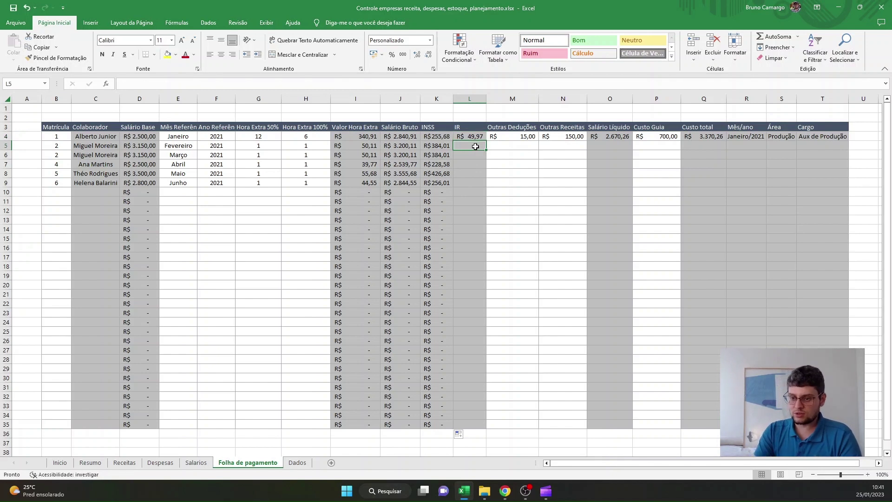
text(=()
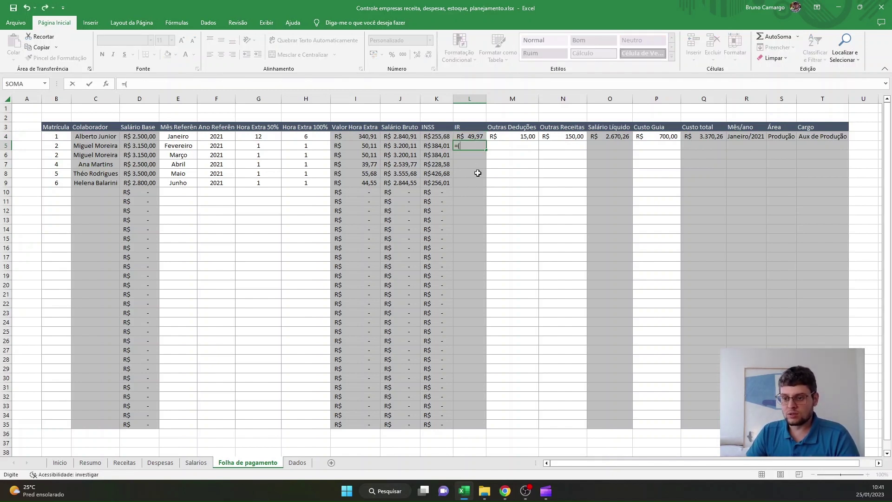
key(Escape)
click(478, 136)
key(F2)
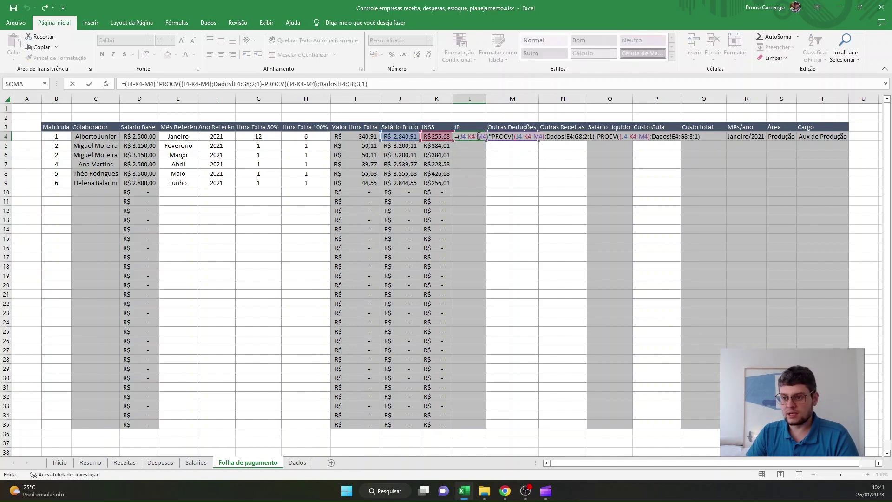
key(Escape)
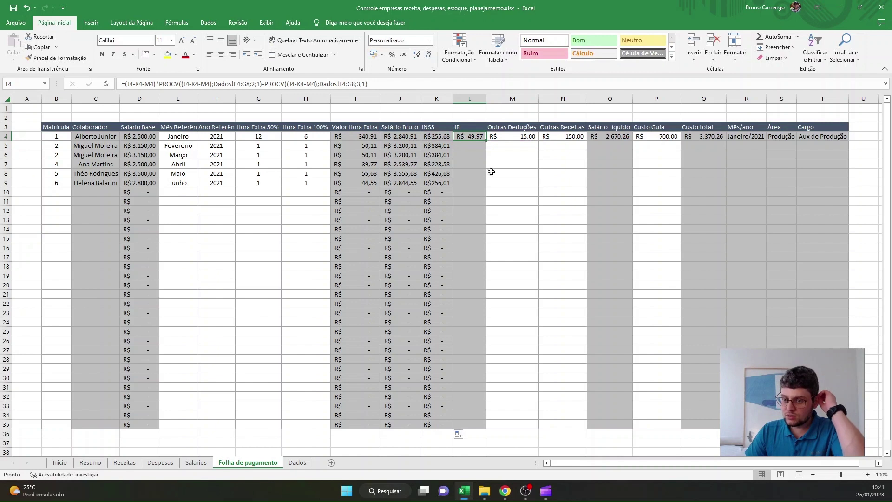
drag(520, 137, 503, 158)
Start the IR formula in L5 with the taxable base =(J5-K5-M5), subtracting INSS and Outras Deduções from Salário Bruto.
click(474, 147)
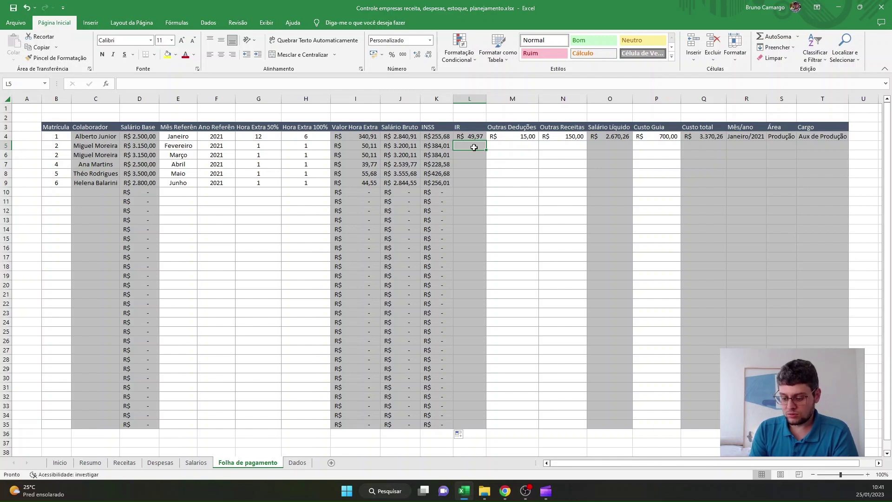
text(=()
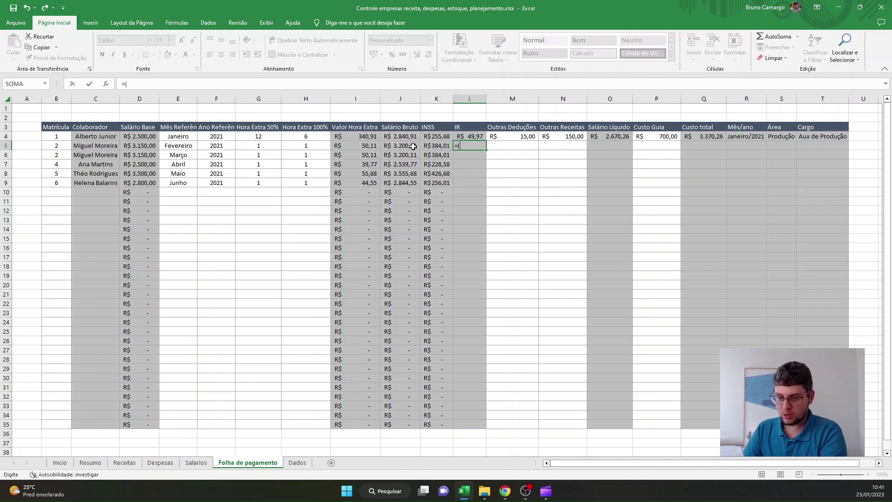
click(413, 146)
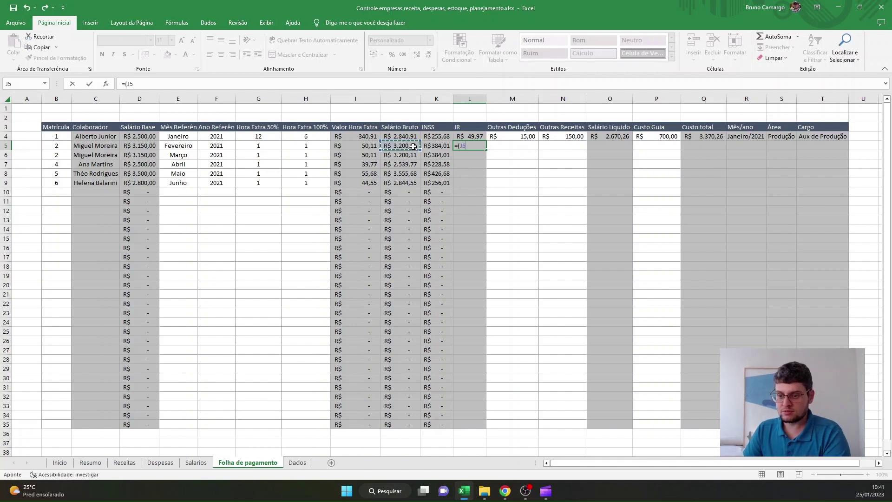
text(-)
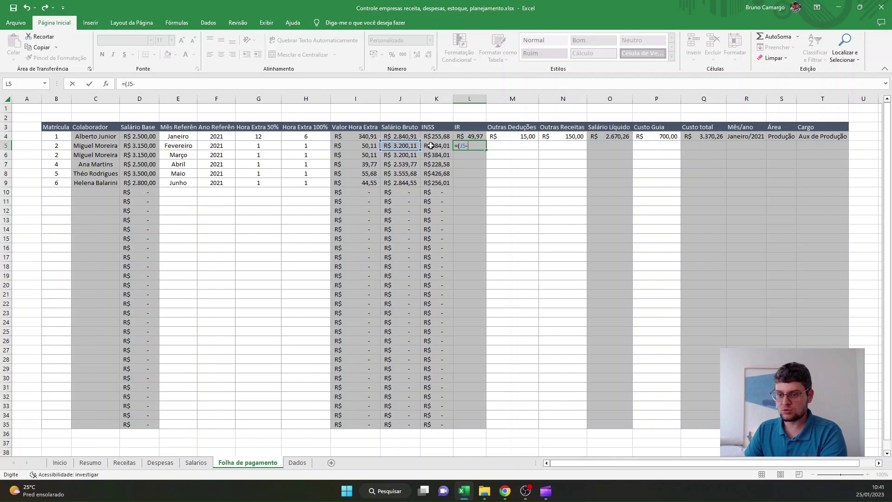
click(435, 145)
text(-)
click(518, 146)
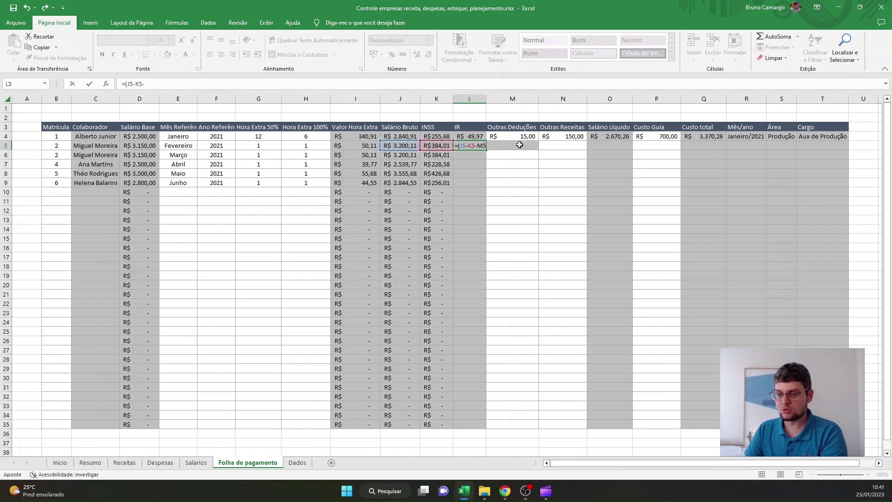
text())
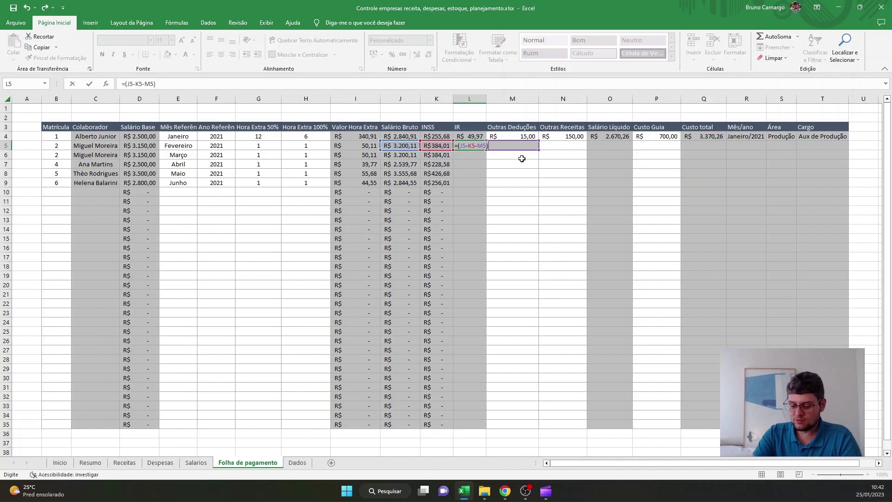
Multiply the taxable base in the L5 formula by a PROCV that uses (J5-K5-M5) as its lookup value.
text(pro)
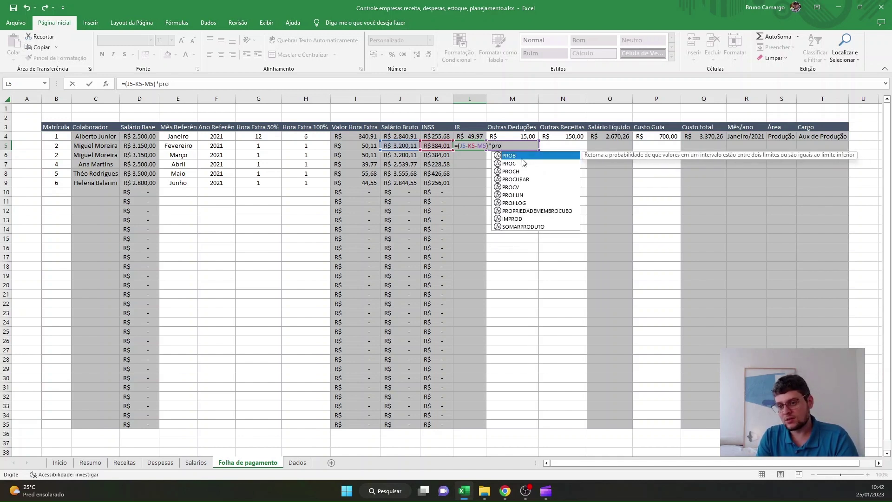
key(BackSpace)
key(BackSpace)
key(BackSpace)
text(PR)
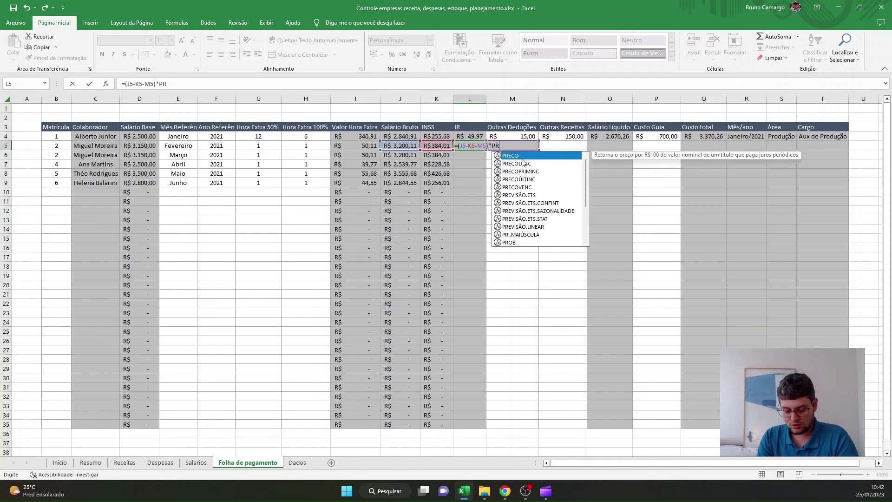
text(o)
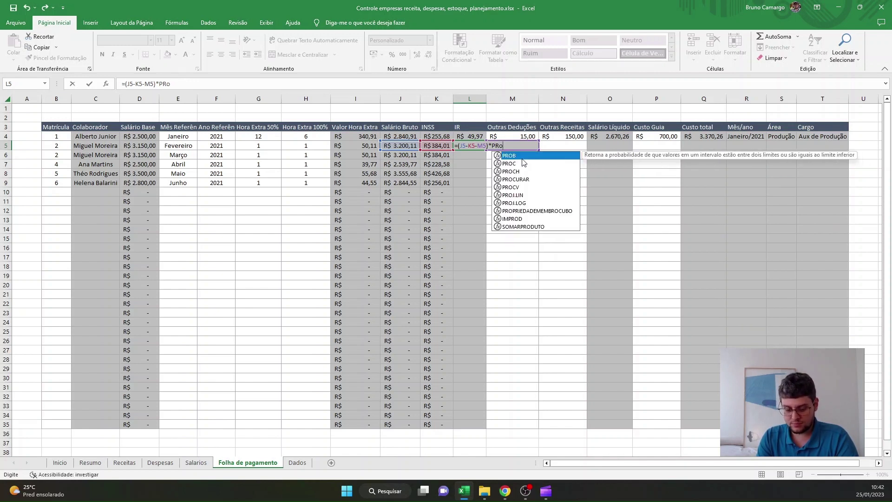
text(cv)
key(Tab)
text(()
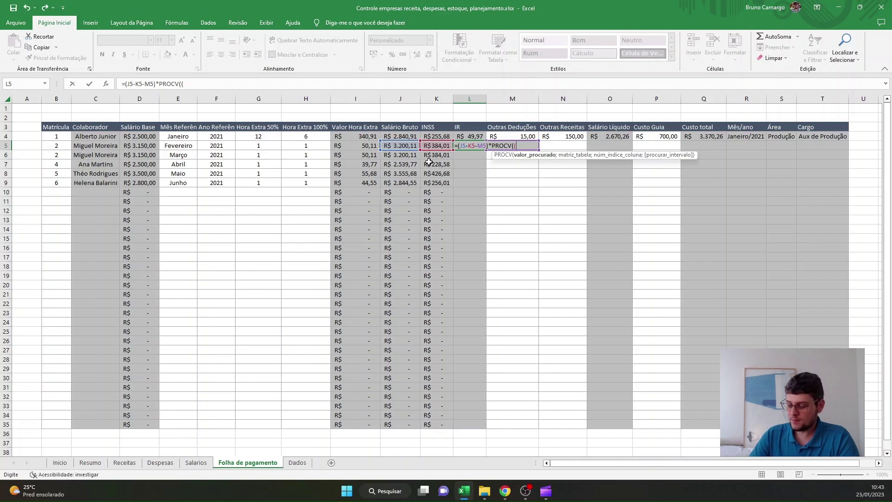
click(409, 145)
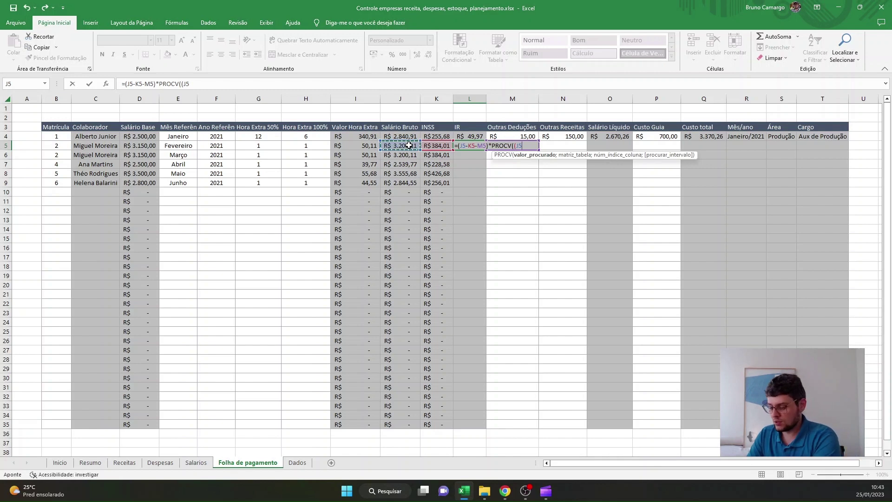
text(-)
click(445, 146)
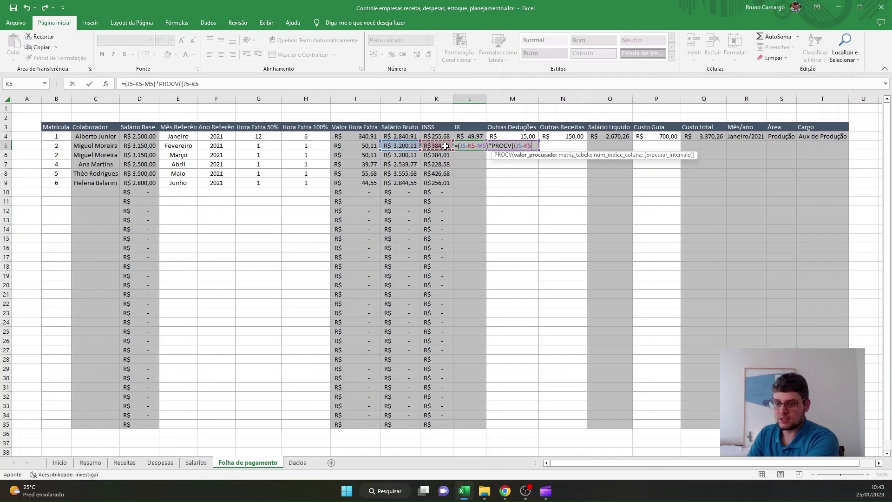
text(-)
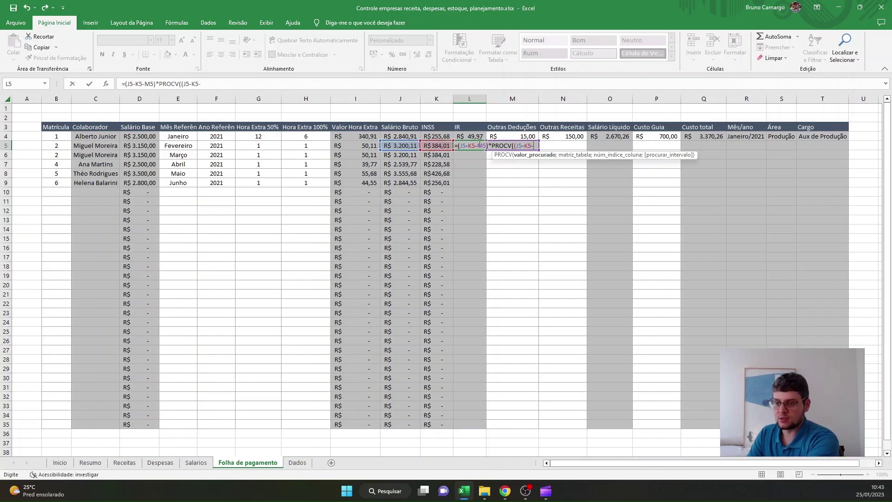
click(535, 146)
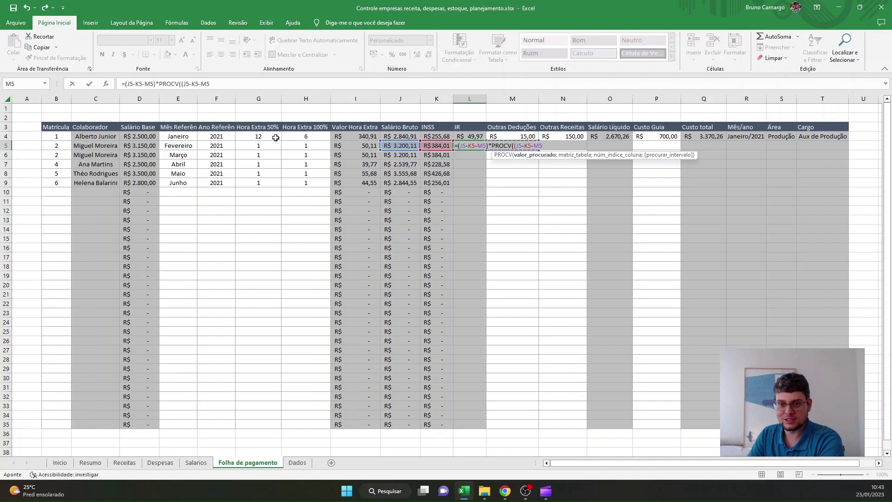
text())
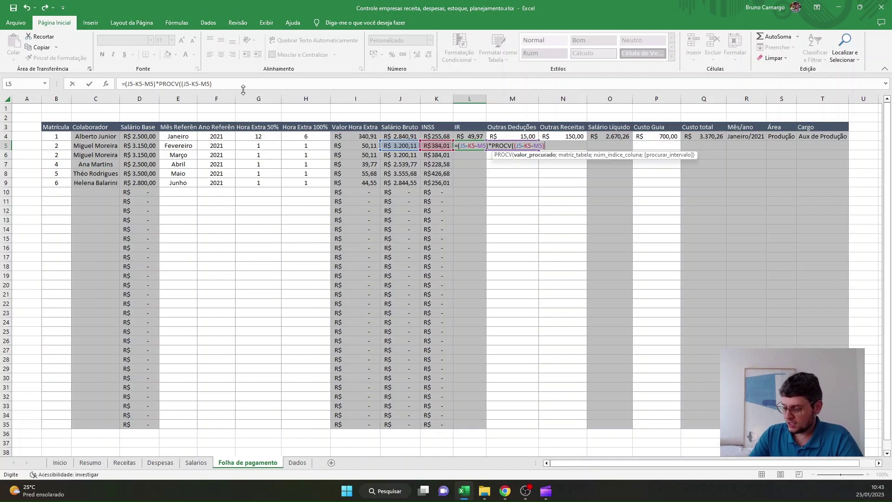
Complete the L5 PROCV with the locked table Dados!$E$4:$G$8, column 2 and VERDADEIRO, and enter the formula.
text(;)
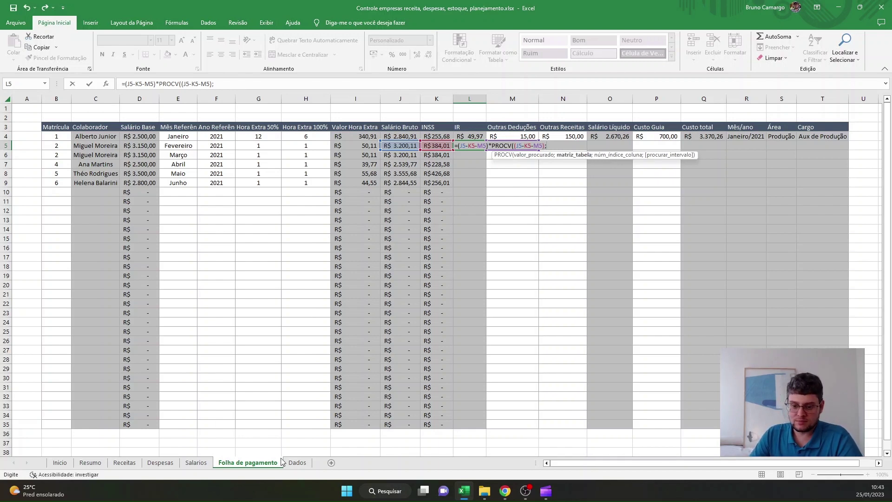
click(297, 462)
drag(156, 137, 211, 171)
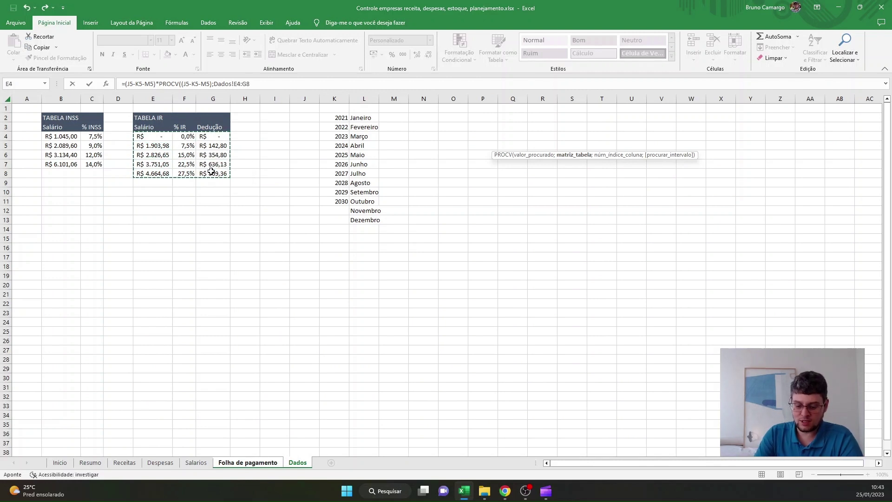
key(F4)
text(;)
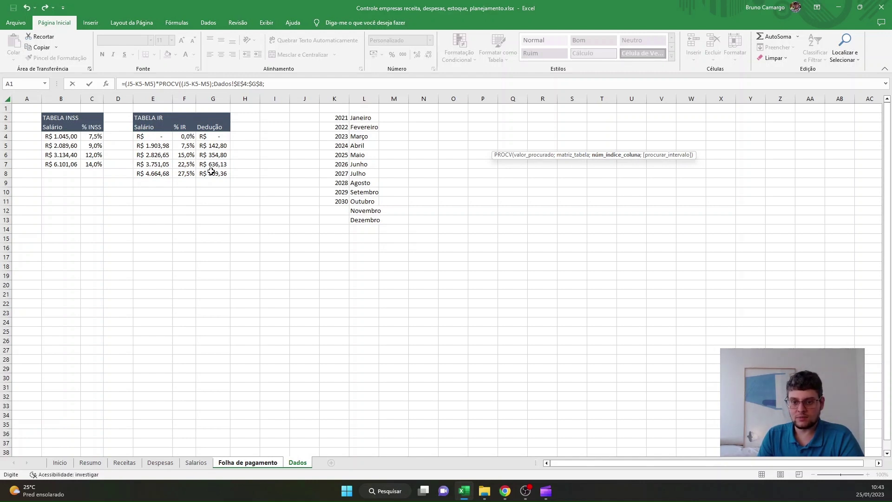
text(2;)
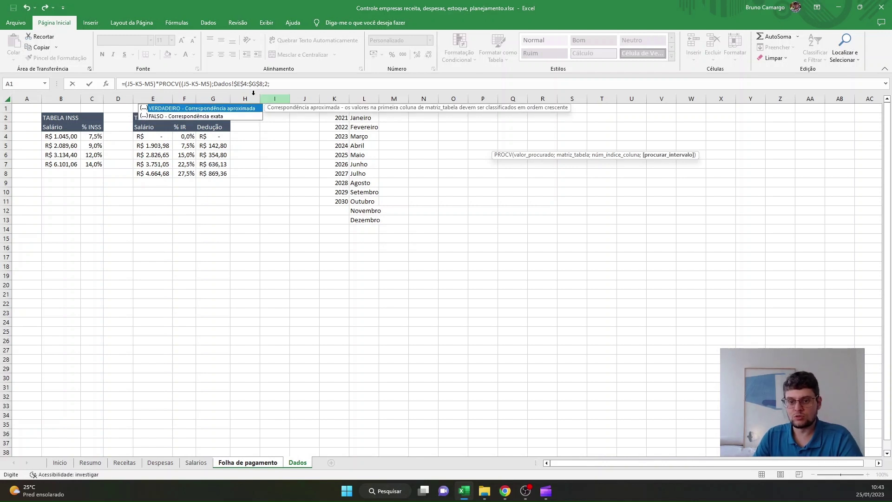
double_click(223, 110)
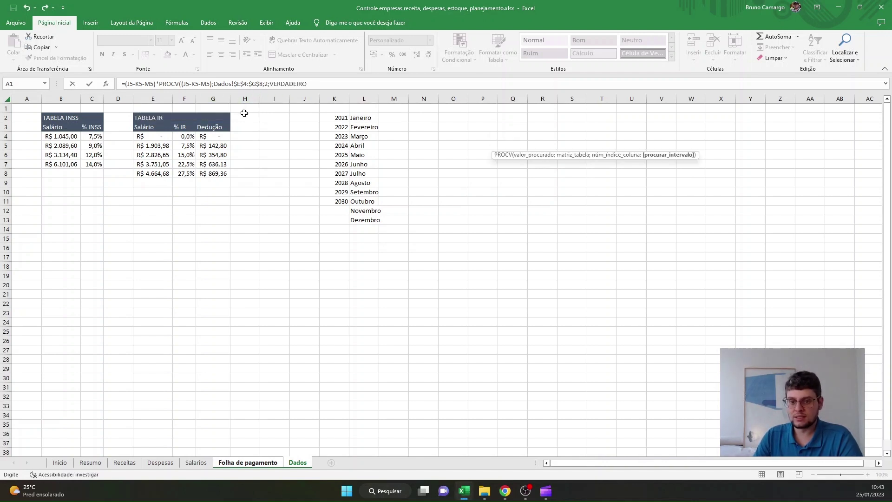
text())
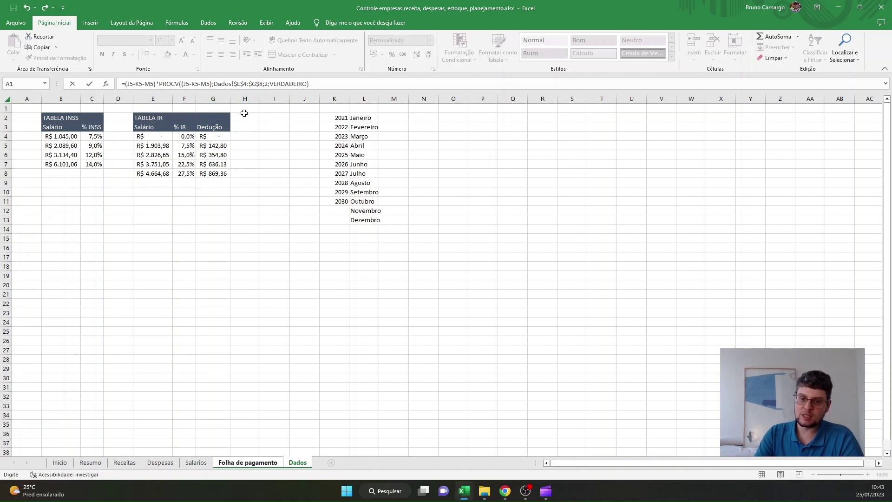
key(Return)
Compare the new IR formula in L5 with the existing one in L4, including its second PROCV for the deduction.
click(477, 145)
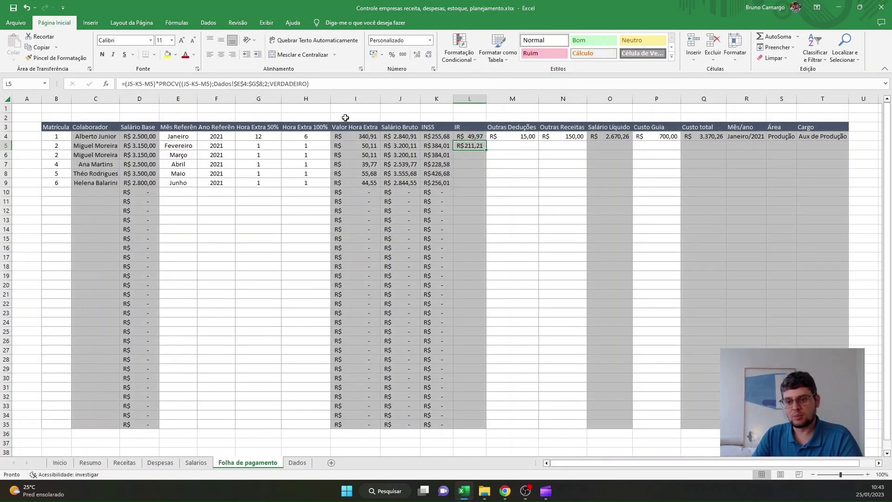
click(474, 136)
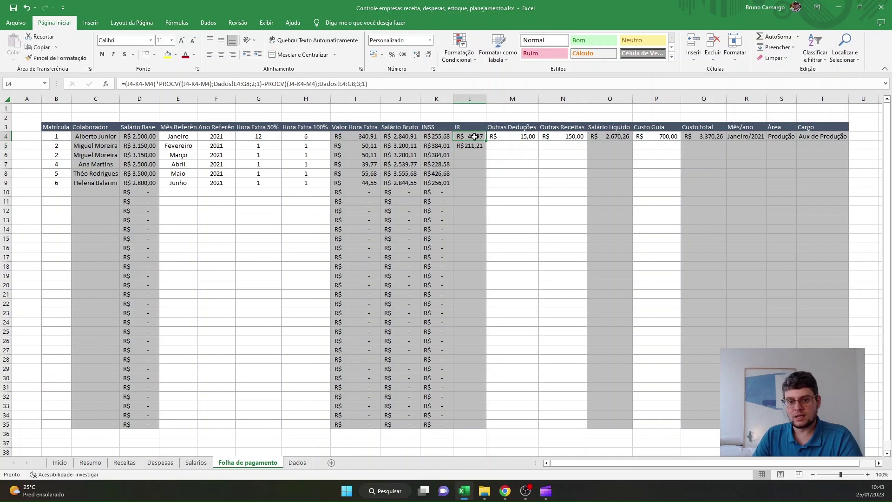
click(476, 146)
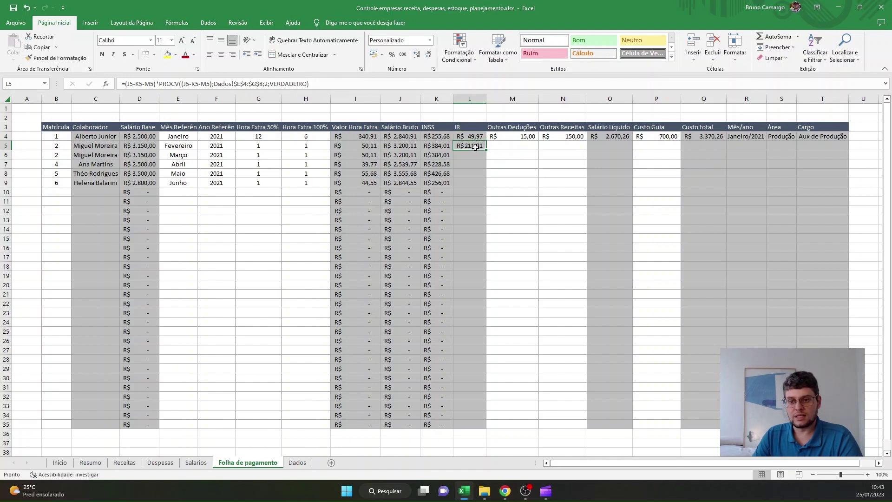
click(475, 136)
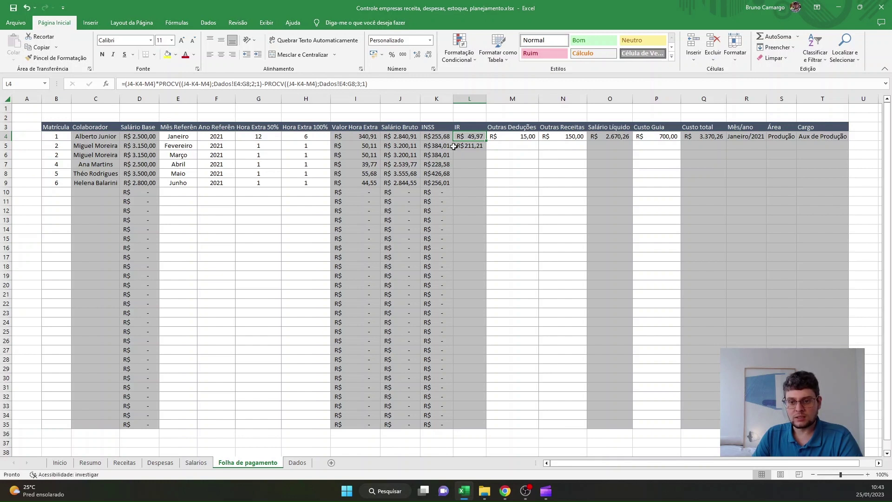
click(481, 147)
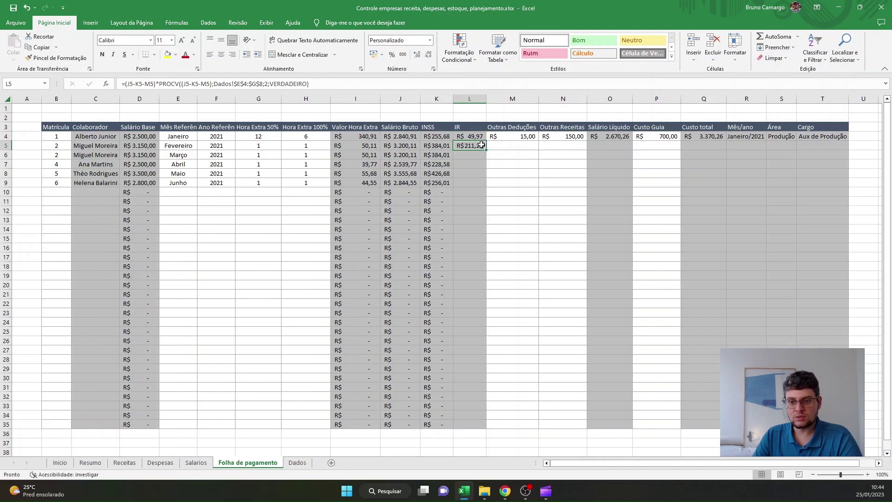
click(481, 138)
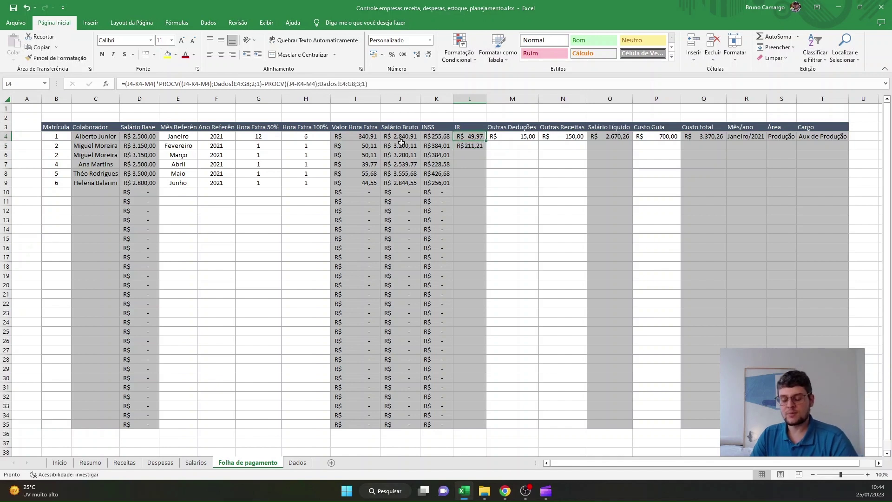
Extend the IR formula in L5 by subtracting a second PROCV after the existing calculation.
click(484, 146)
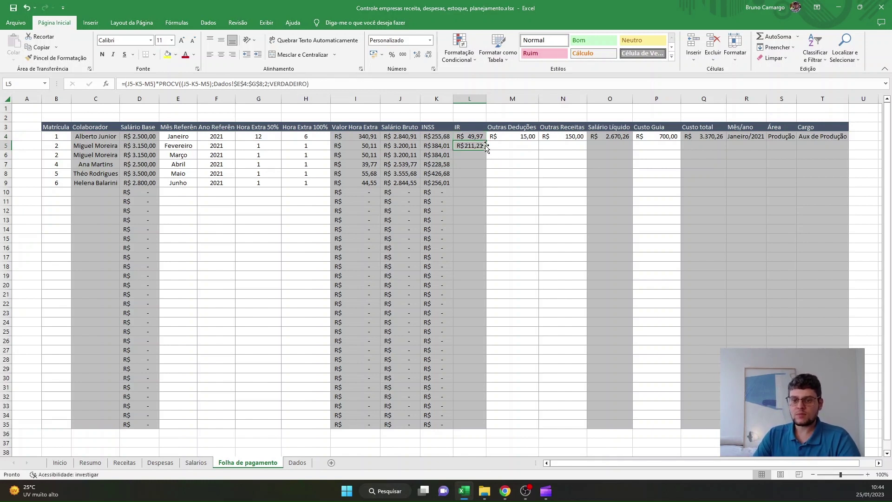
click(327, 85)
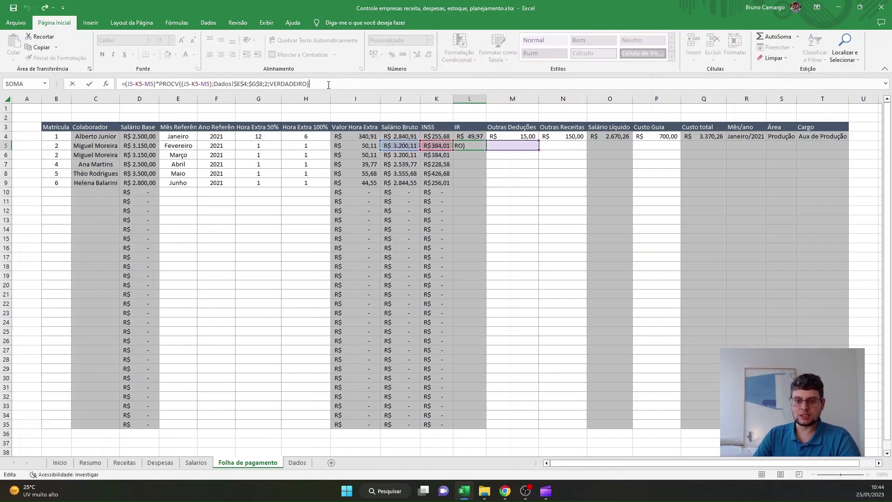
text(-)
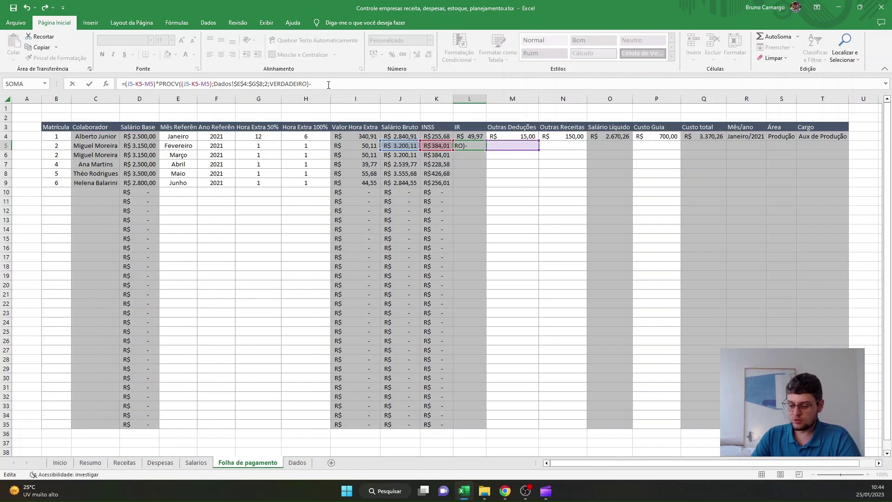
text(pro)
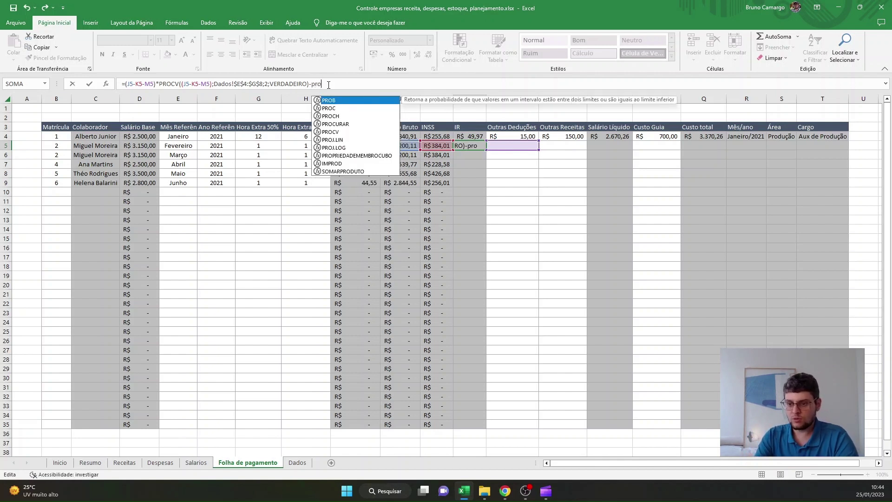
text(cv)
key(Tab)
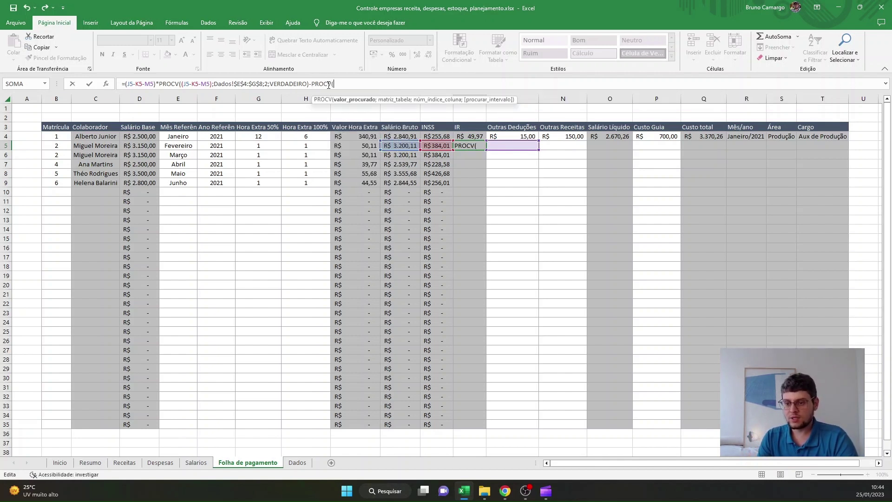
Give the second PROCV in L5 the lookup value (J5-K5-M5), combining Salário Bruto, INSS and Outras Deduções.
text(()
click(395, 146)
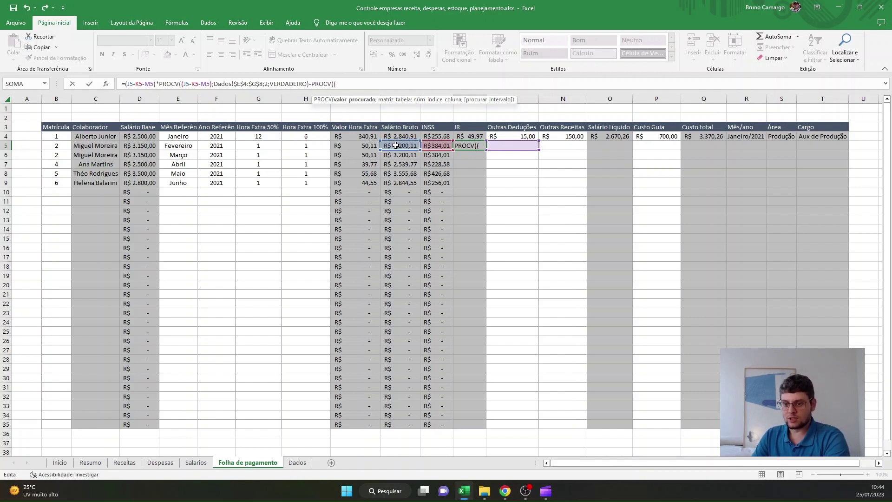
text(-)
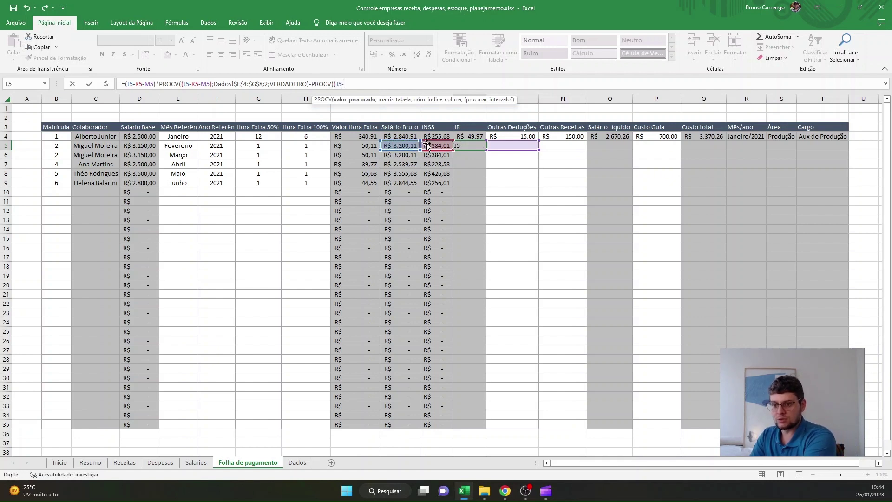
click(430, 146)
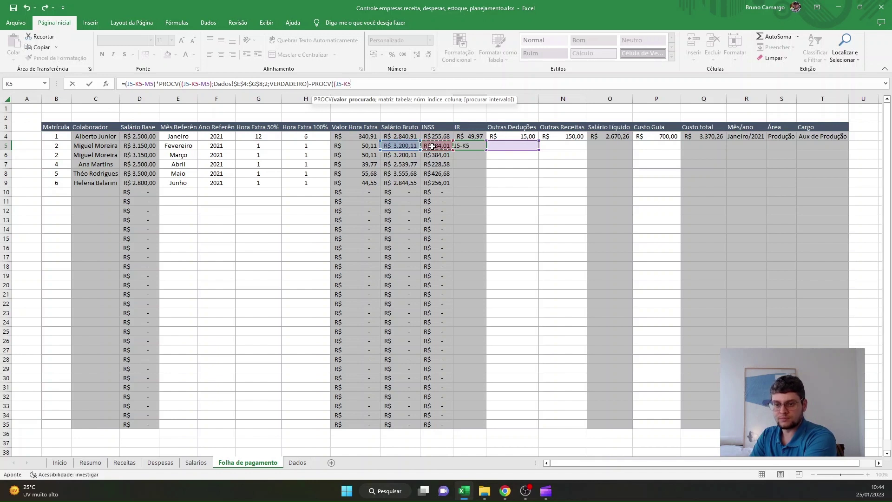
text(-)
key(Right)
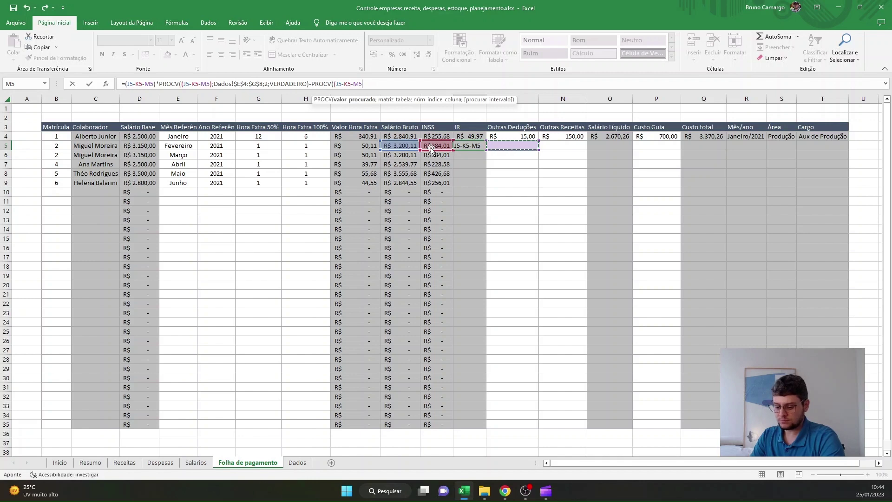
text())
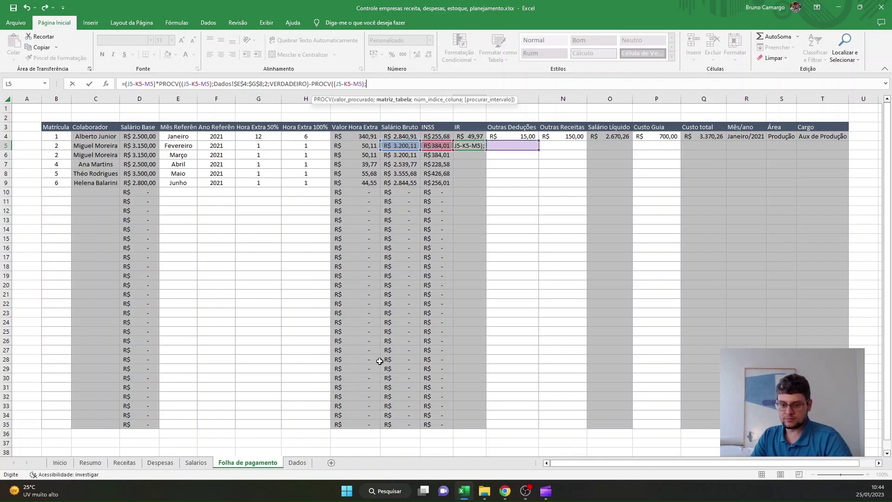
text(;)
Complete the second PROCV in L5 with the locked table Dados!$E$4:$G$8, column 3 and VERDADEIRO, and enter the formula.
click(297, 462)
drag(168, 136, 208, 173)
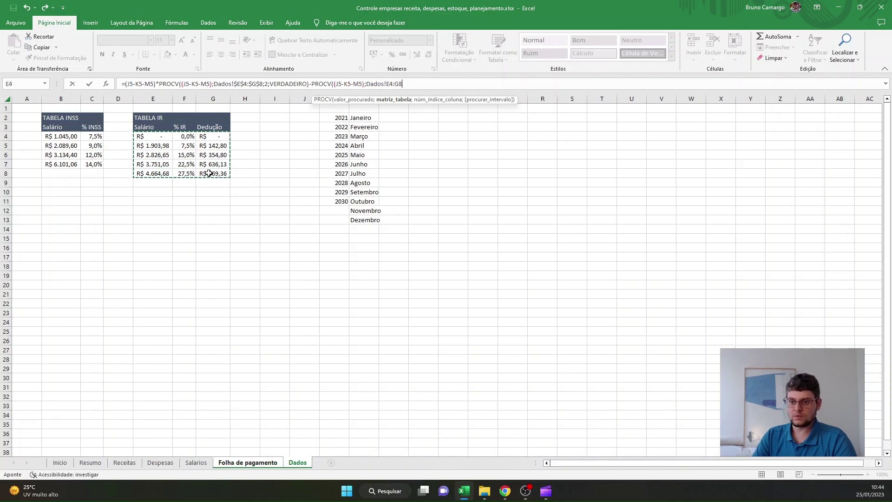
key(F4)
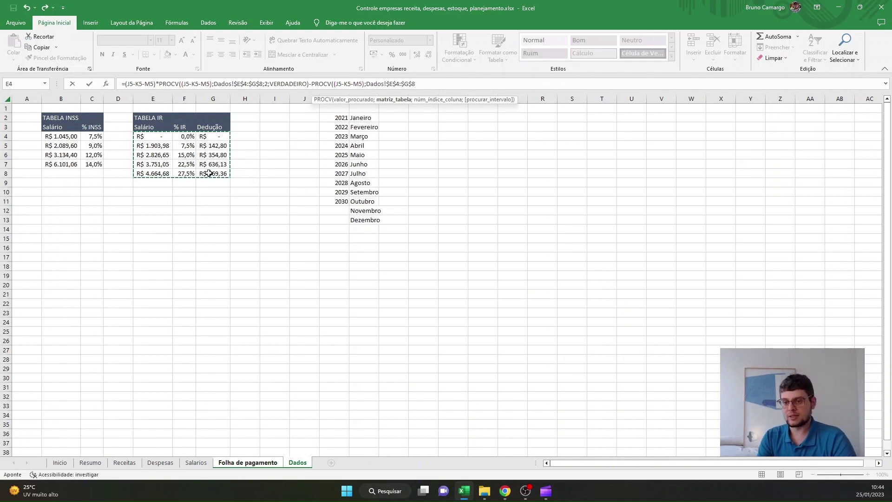
text(;)
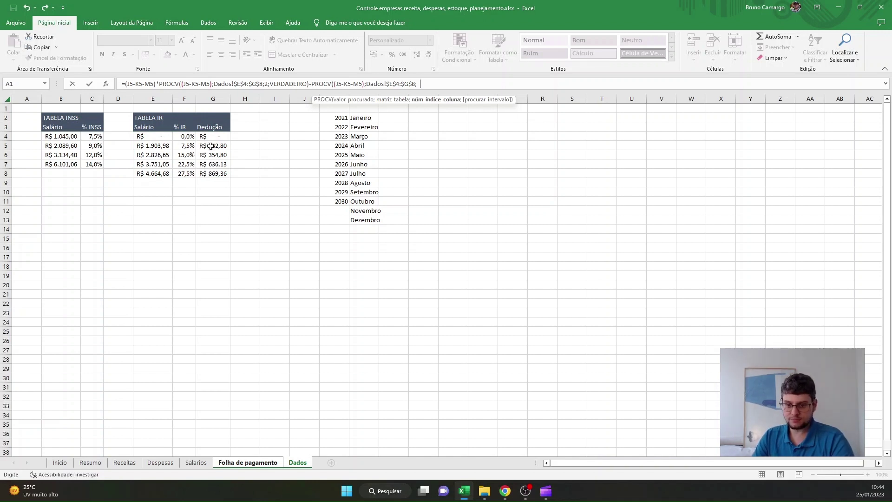
text(3;)
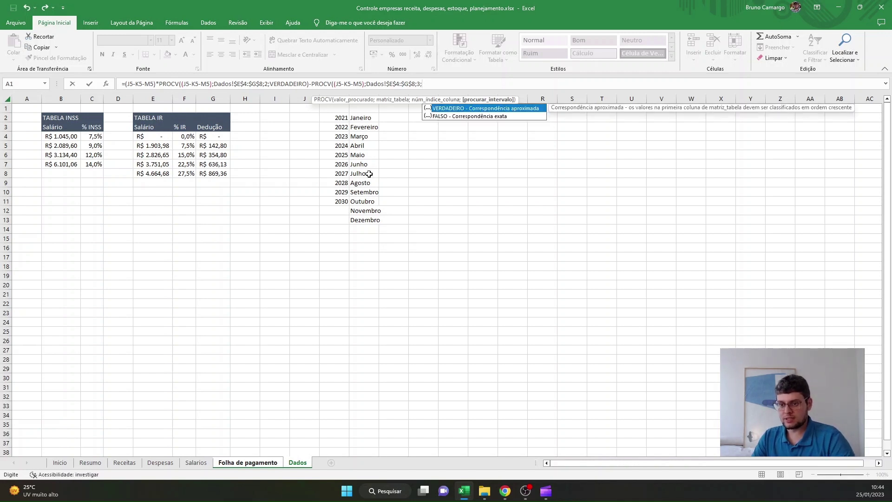
double_click(479, 109)
text())
key(Return)
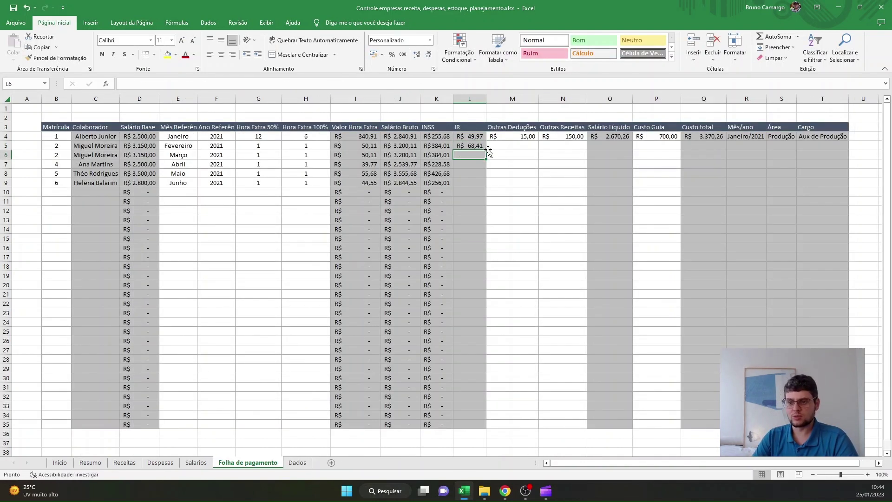
Check the 7,5% bracket row and its deduction in TABELA IR on the Dados sheet.
click(298, 463)
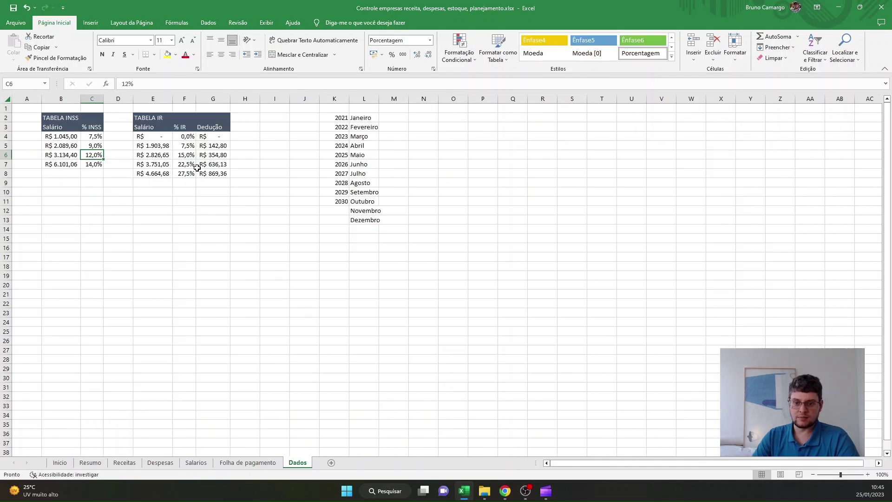
drag(166, 146, 228, 146)
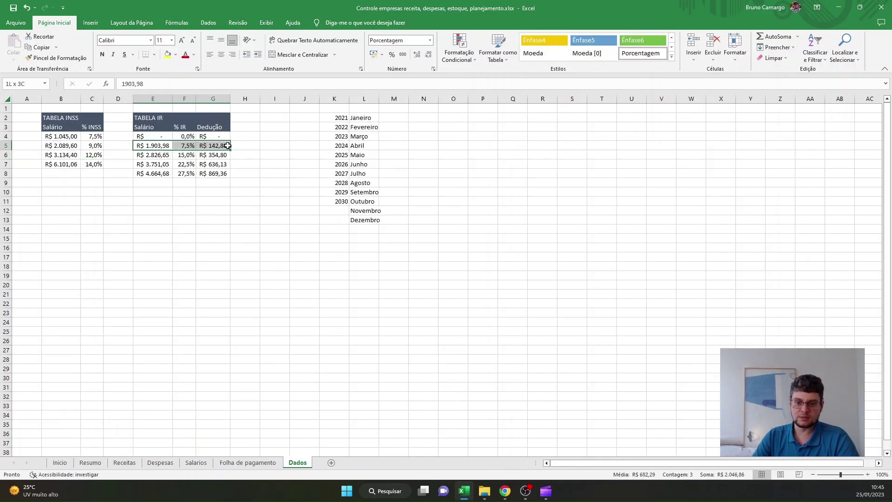
click(267, 465)
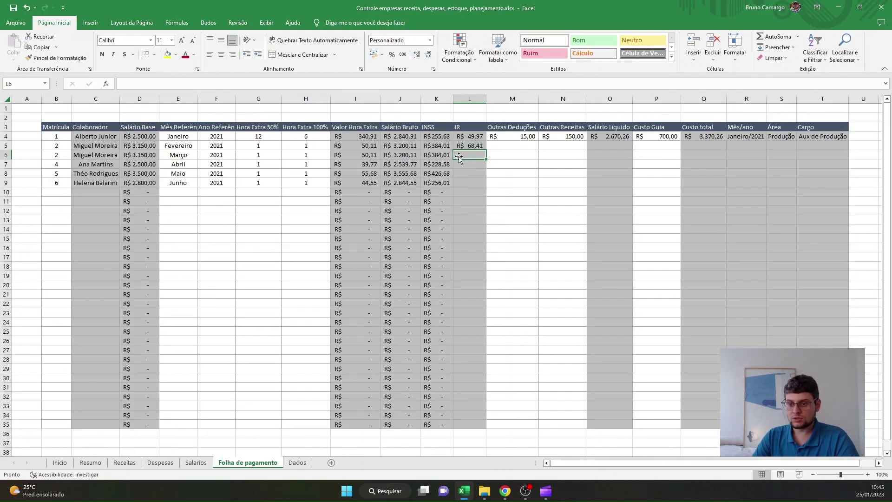
Calculate Salário Bruto minus INSS with =J5-+K5 in M6 as a check, and clear the cell.
click(505, 155)
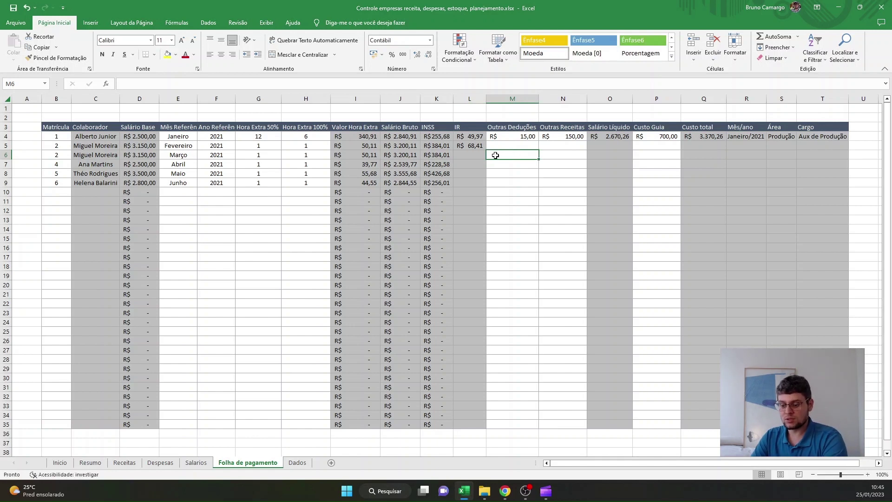
text(=)
click(398, 145)
text(-+)
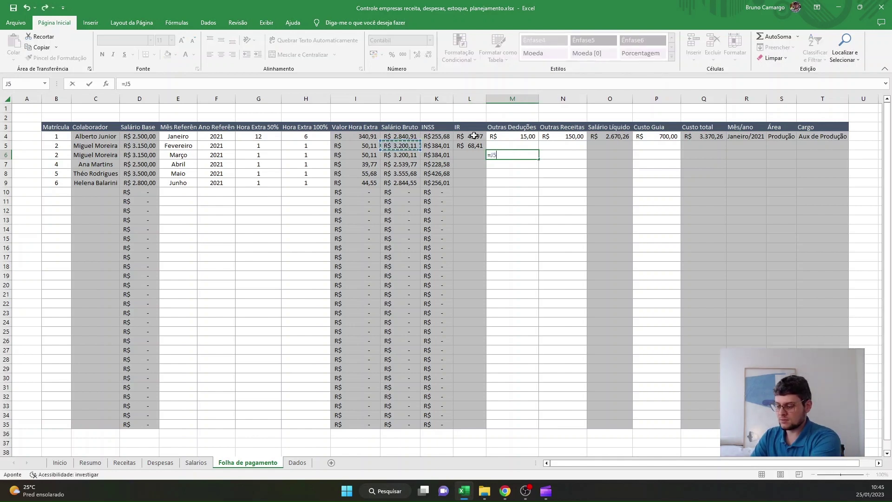
click(437, 145)
key(Return)
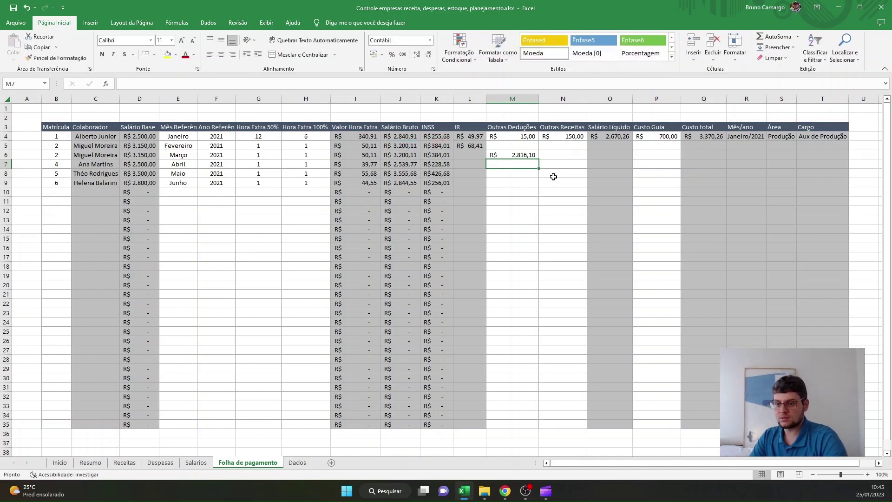
click(524, 156)
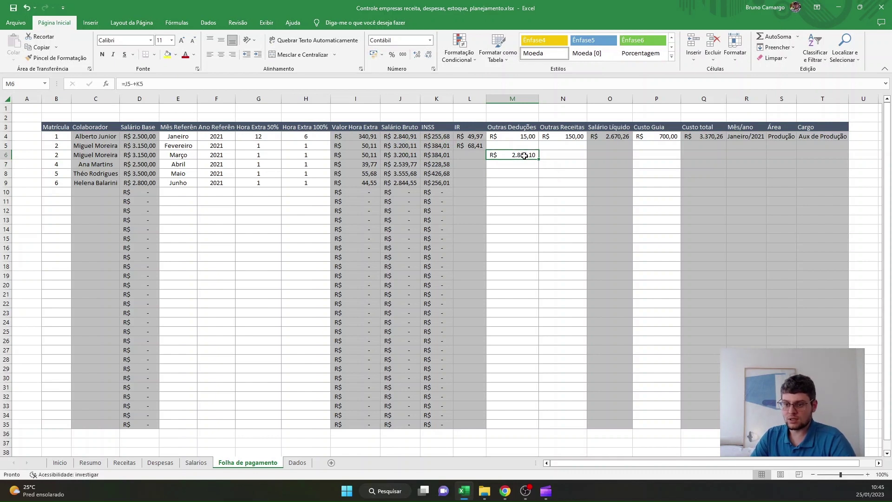
key(Delete)
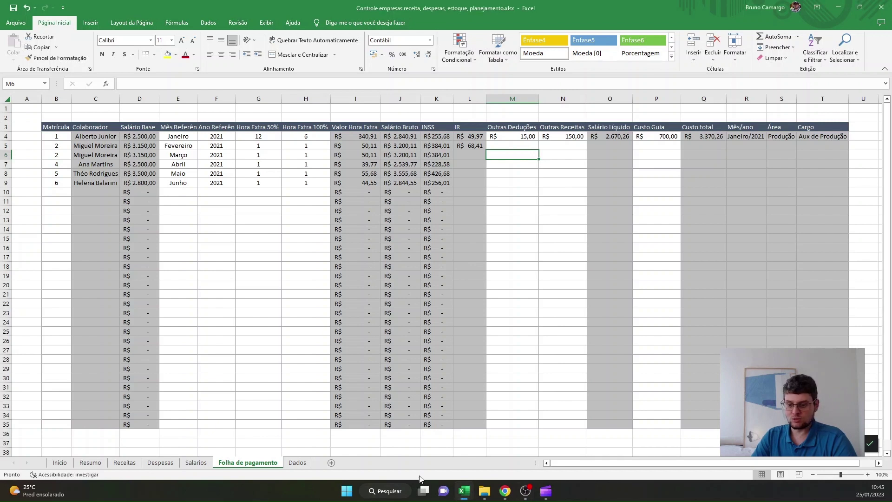
Compare the calculated taxable base with the salary brackets of TABELA IR on the Dados sheet.
click(294, 463)
click(263, 209)
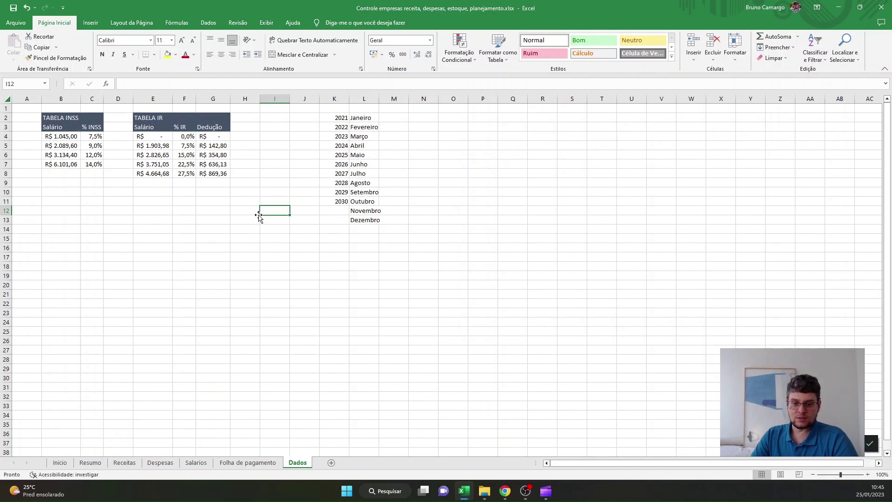
key(ctrl+Page_Up)
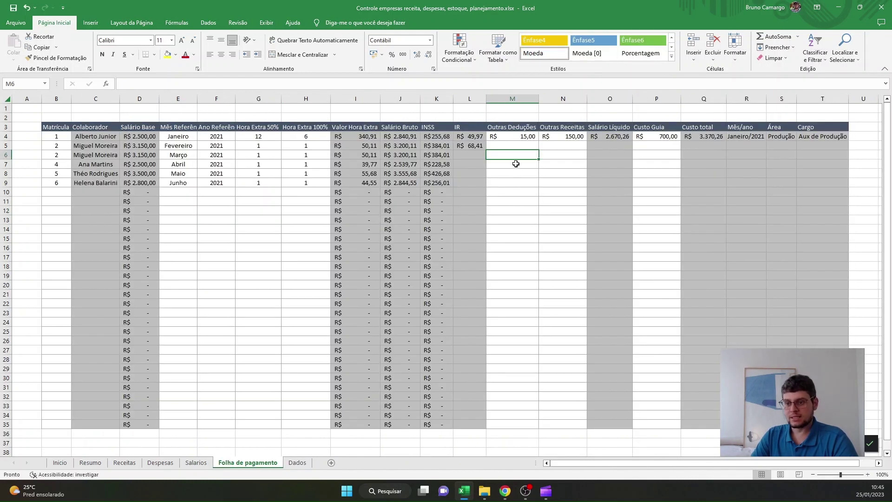
Fill the IR formula from L5 down to L35.
click(469, 145)
click(480, 136)
click(478, 145)
drag(485, 149, 484, 428)
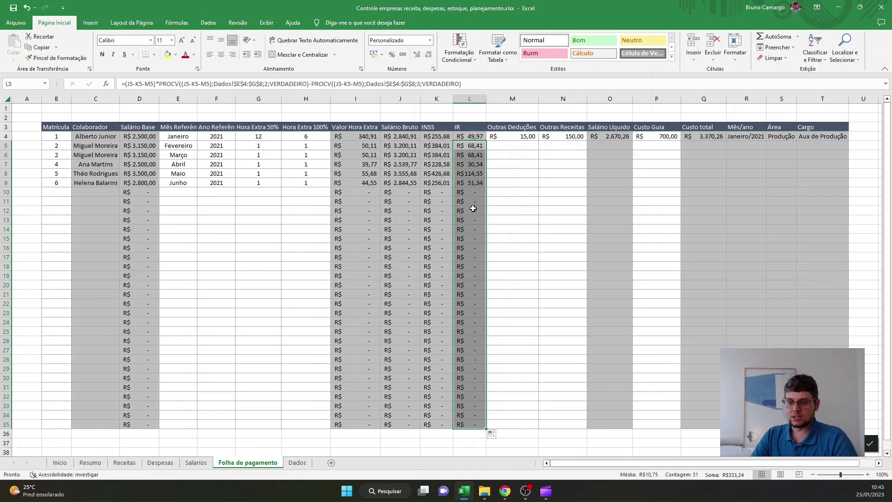
Examine which cells the existing Salário Líquido formula in O4 adds and subtracts.
click(513, 145)
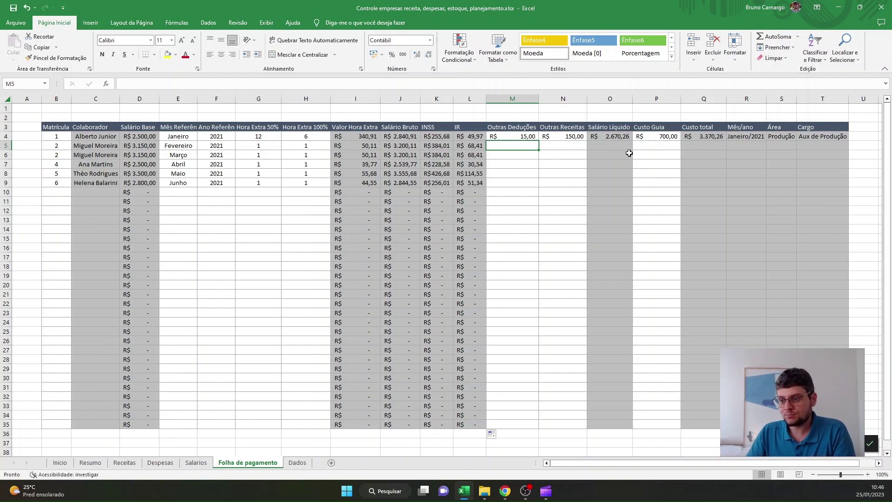
click(627, 137)
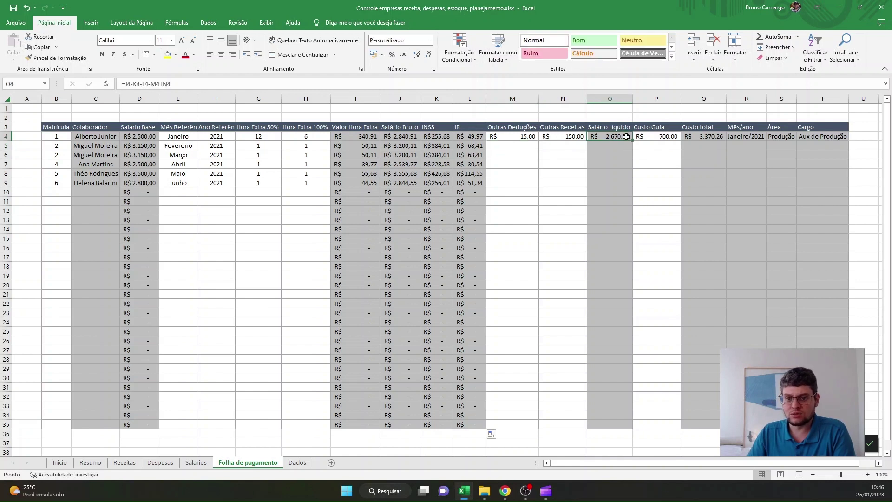
double_click(626, 136)
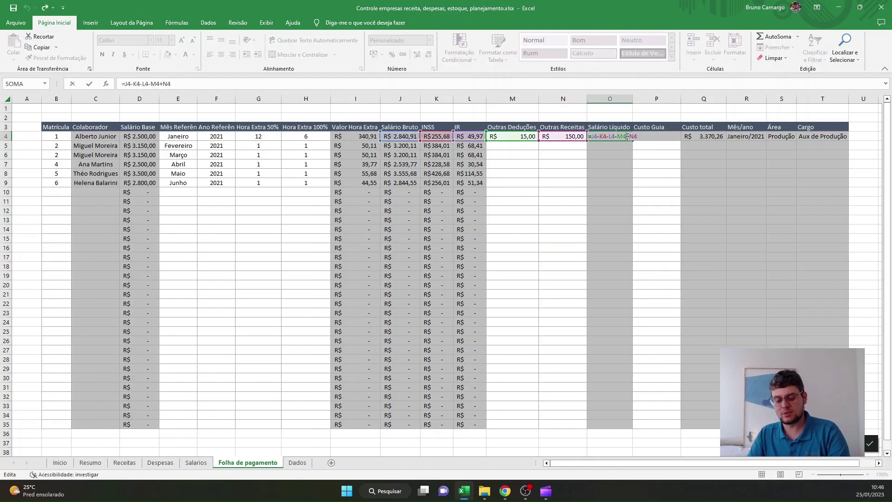
key(Return)
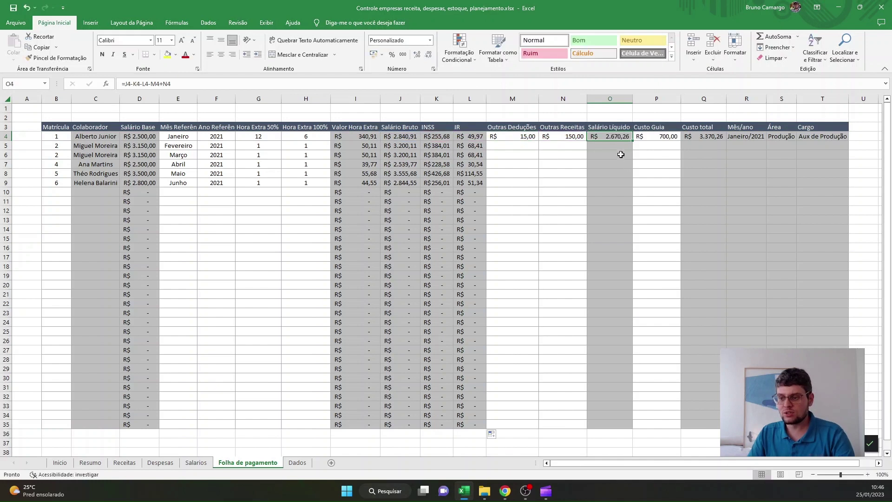
Enter the Salário Líquido formula =J5-K5-L5-M5+N5 in O5 and fill it down to O35.
text(=)
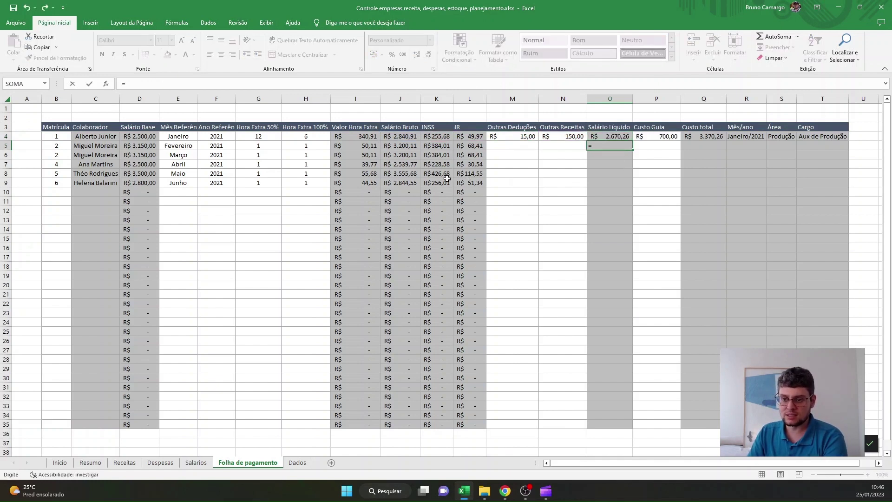
click(409, 146)
text(-)
click(443, 146)
text(-)
click(470, 146)
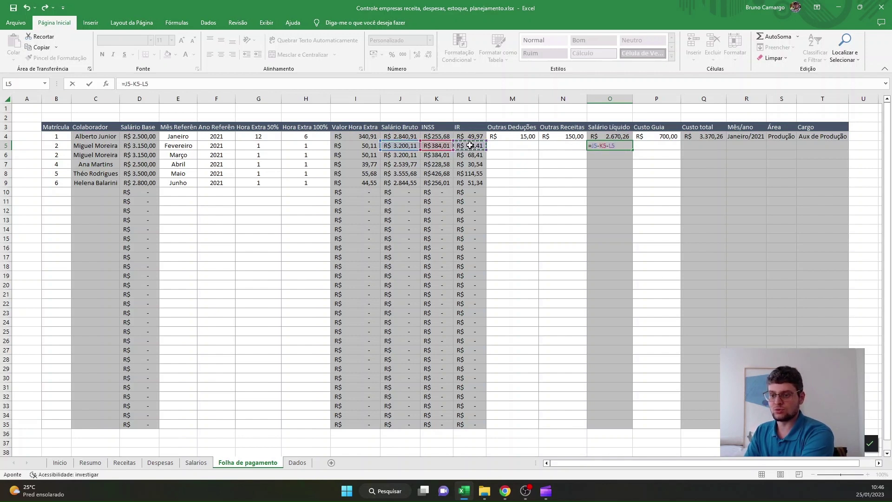
text(-)
click(522, 145)
text(+)
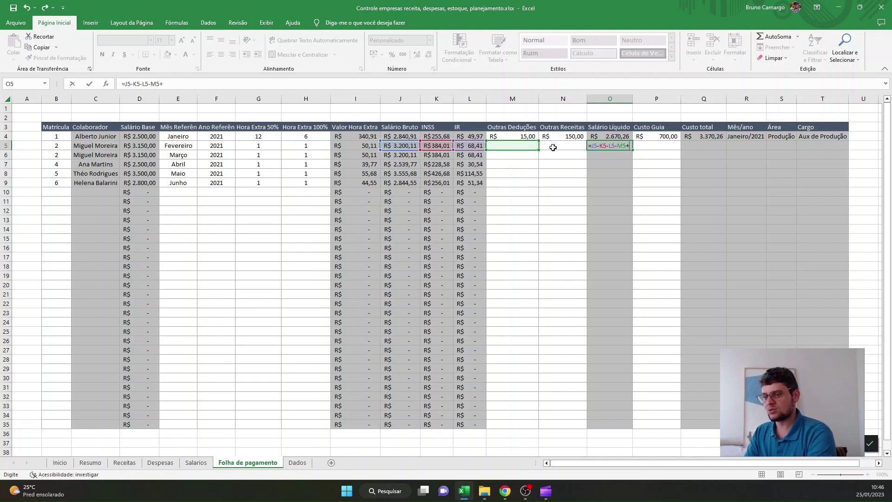
click(551, 146)
key(Return)
click(606, 146)
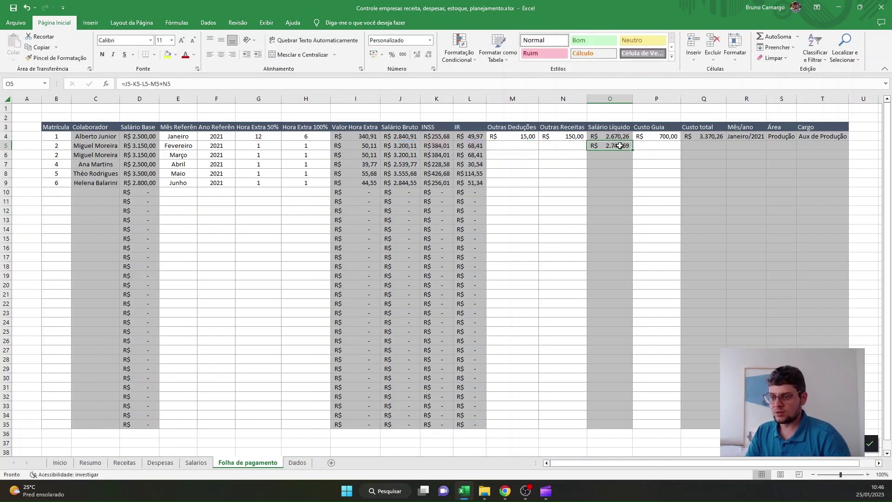
drag(633, 150, 625, 430)
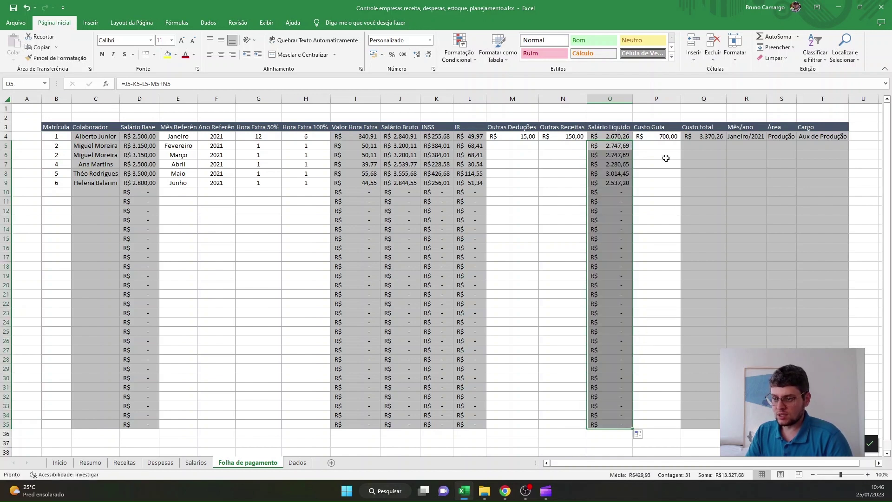
Fill the Custo Guia value from P4 down to P9.
drag(663, 138, 661, 191)
click(660, 145)
click(663, 137)
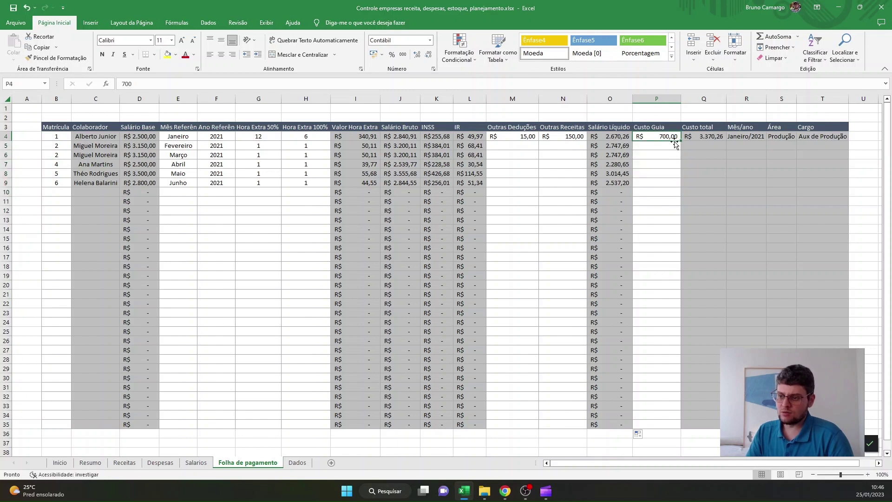
drag(680, 141, 675, 188)
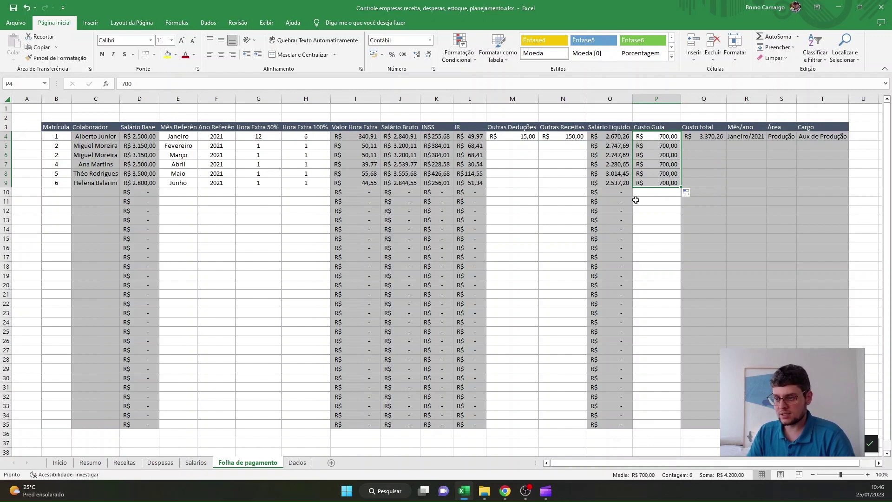
Enter the Custo total formula =O5+P5 in Q5 and fill it down to Q35.
click(712, 138)
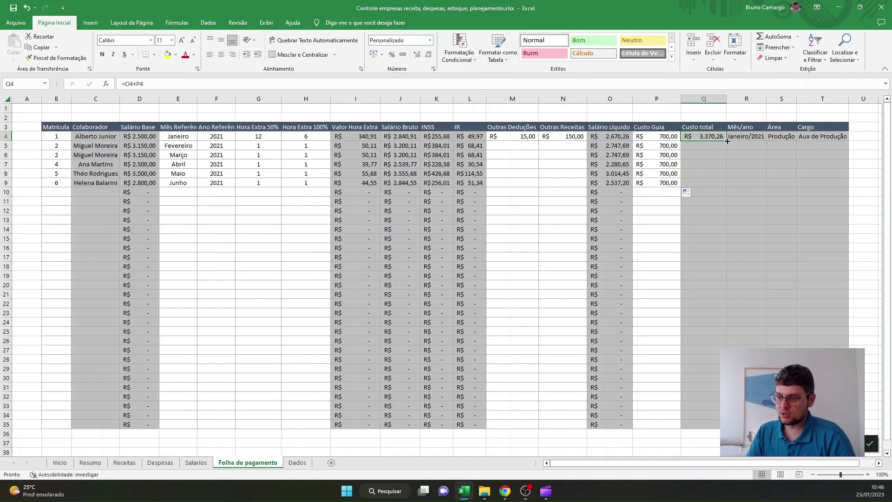
click(723, 146)
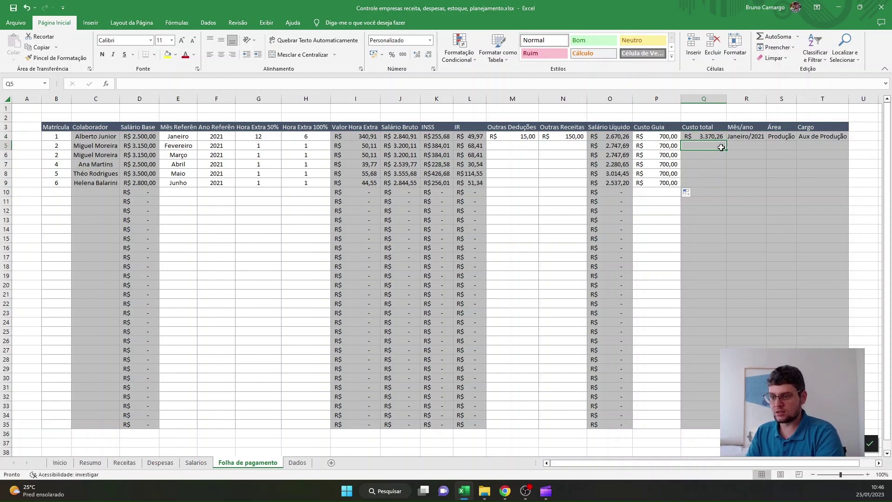
text(=)
click(628, 145)
text(+)
click(671, 145)
key(Return)
click(709, 145)
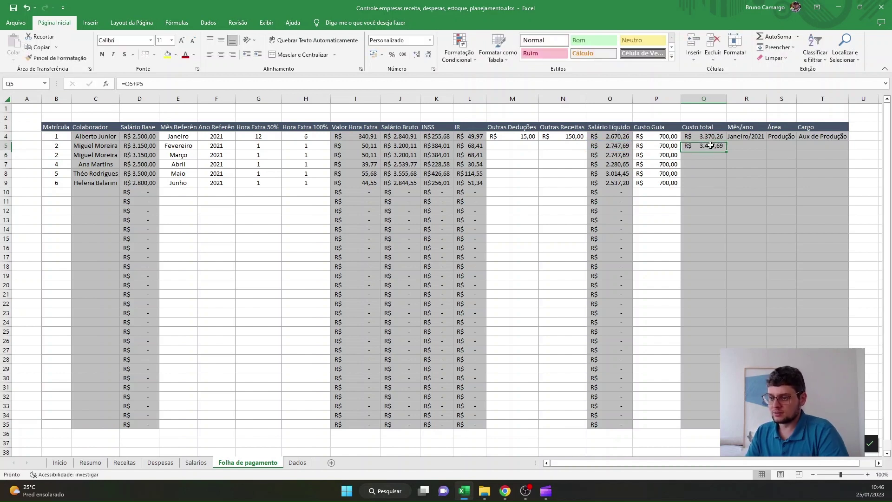
drag(727, 150, 710, 417)
scroll(718, 335, up, 1)
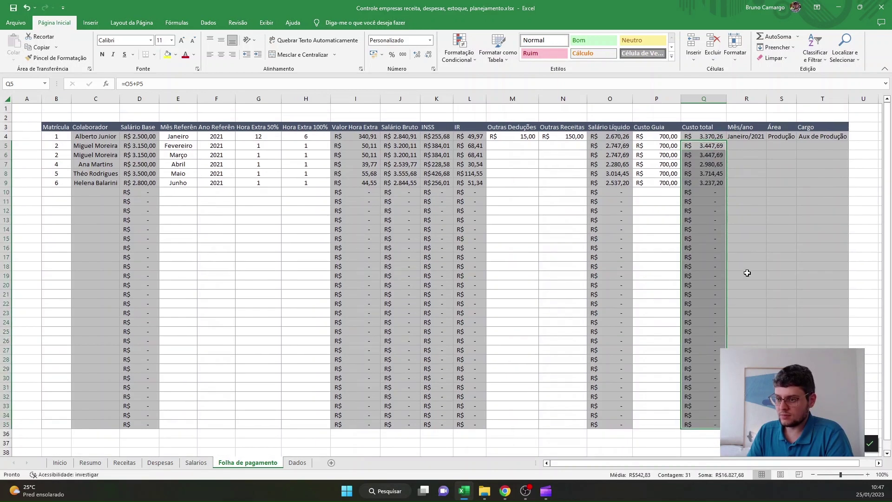
Enter a DATA formula in the Mês/ano cell R5 using year F5, month E5 and day 01.
click(748, 136)
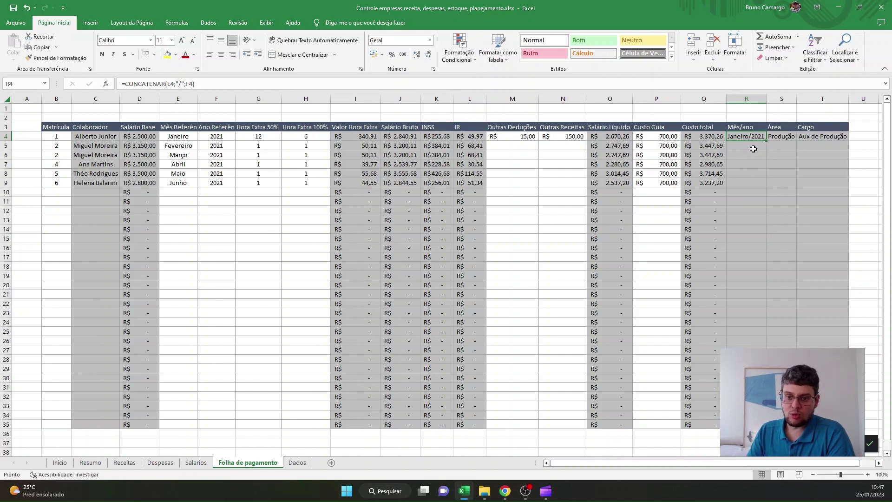
click(754, 145)
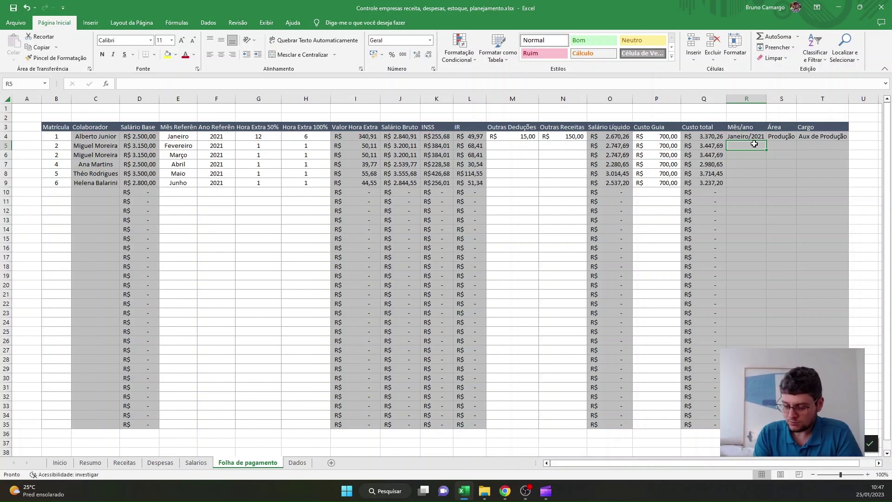
text(=data)
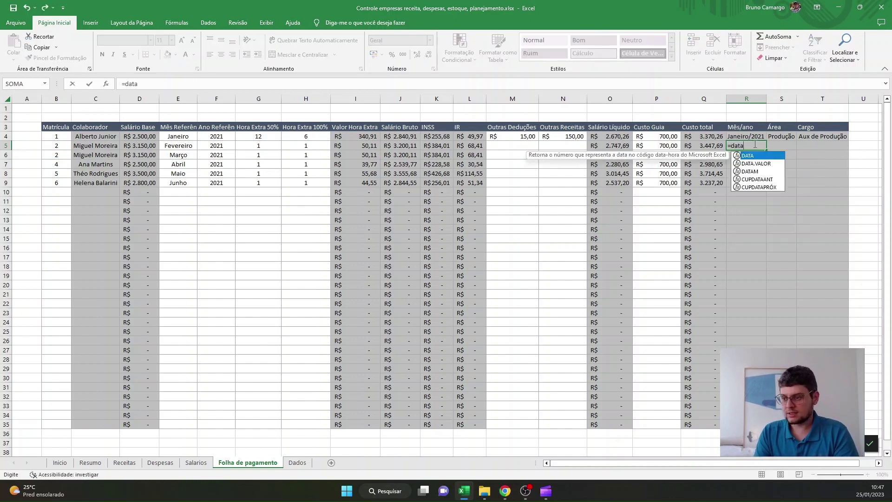
key(Tab)
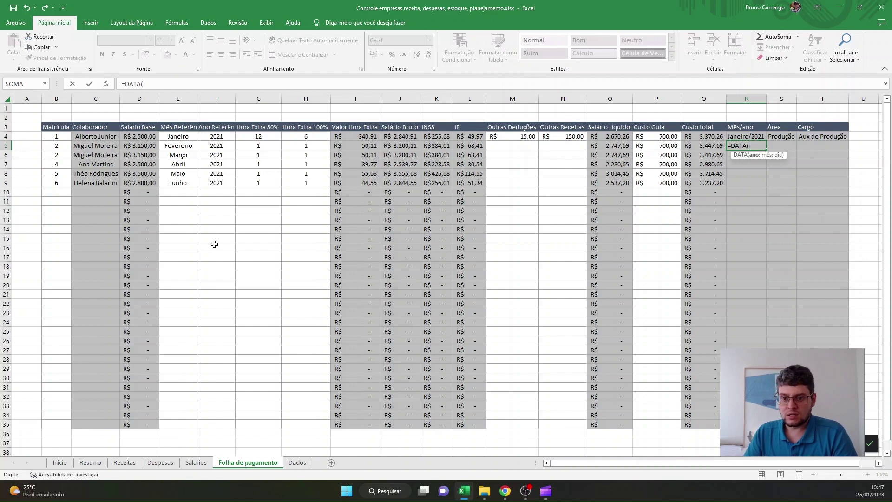
click(219, 149)
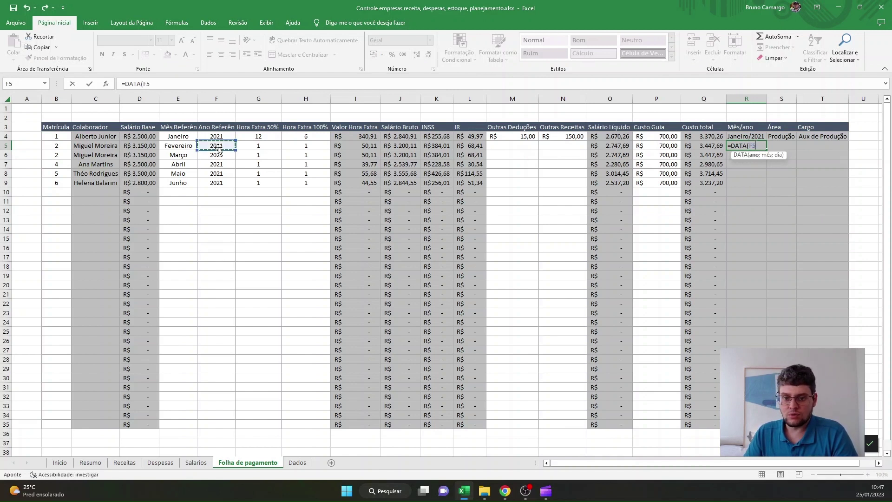
text(;)
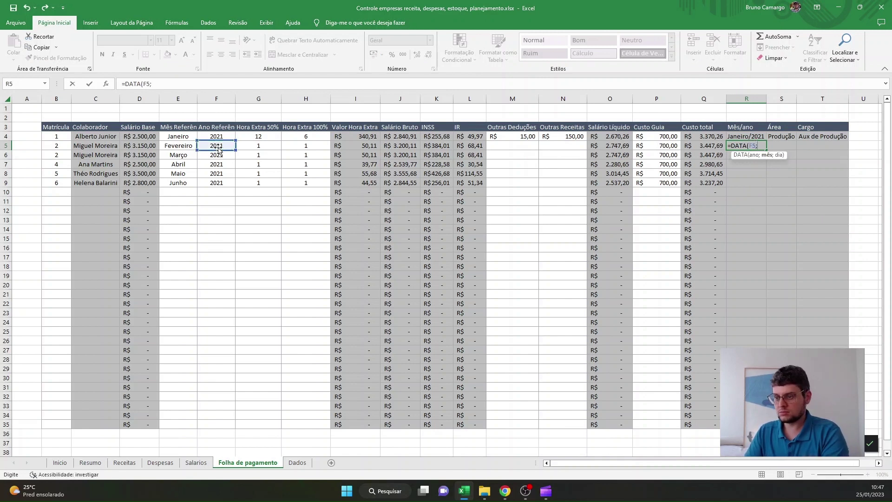
click(180, 144)
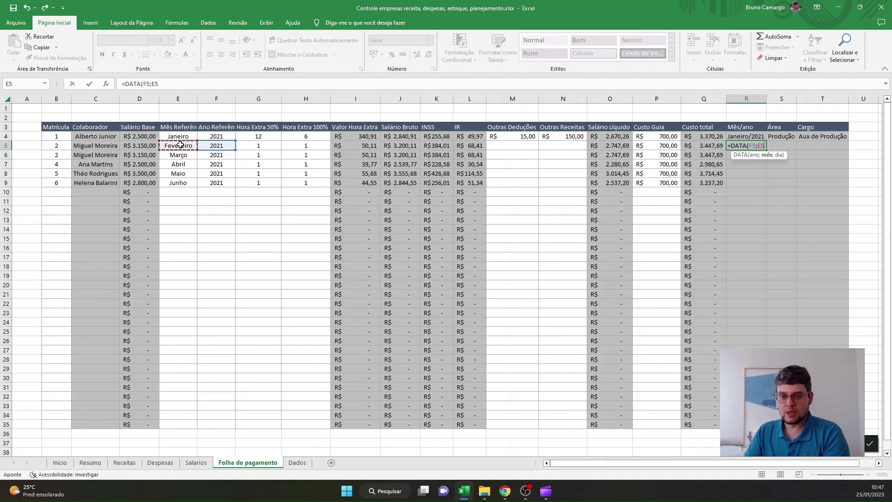
text(;)
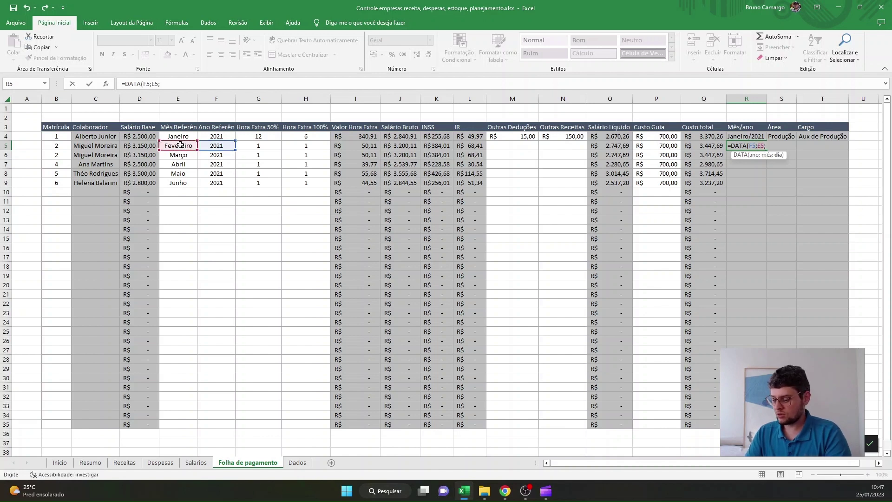
text(01)
key(Return)
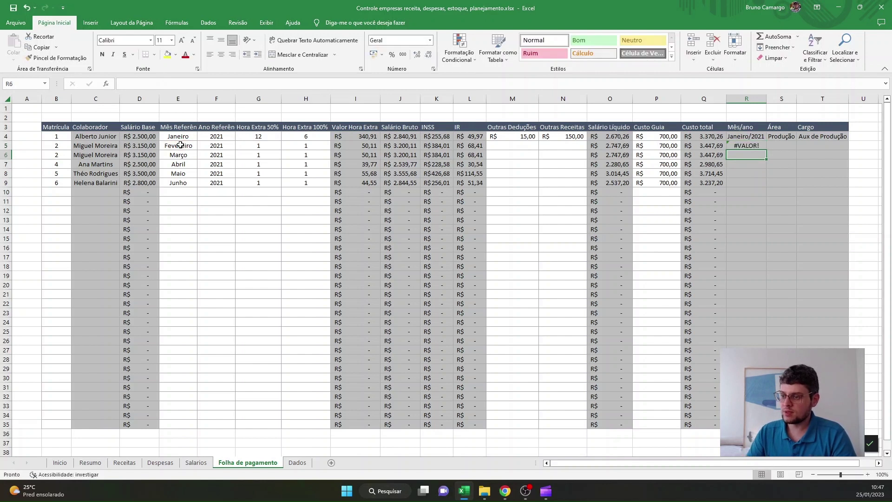
Enter the month number 1 in the Mês Referência cell E5.
click(745, 145)
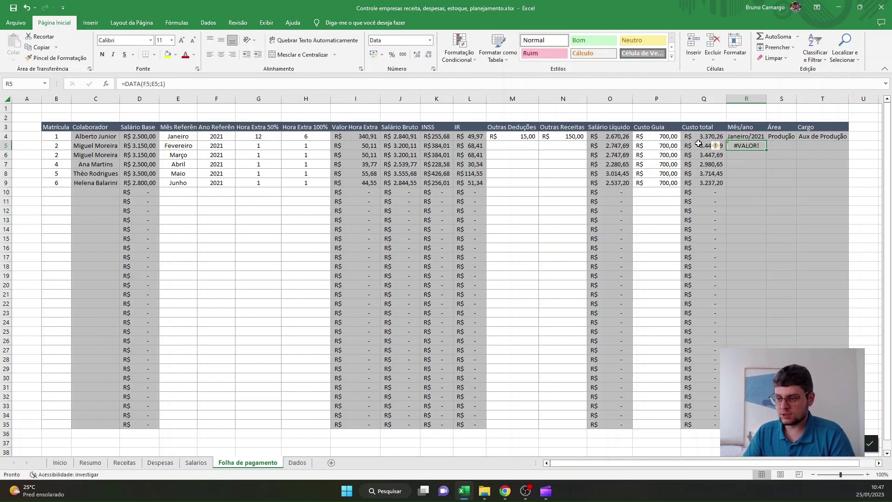
click(184, 145)
text(1)
key(Return)
click(188, 147)
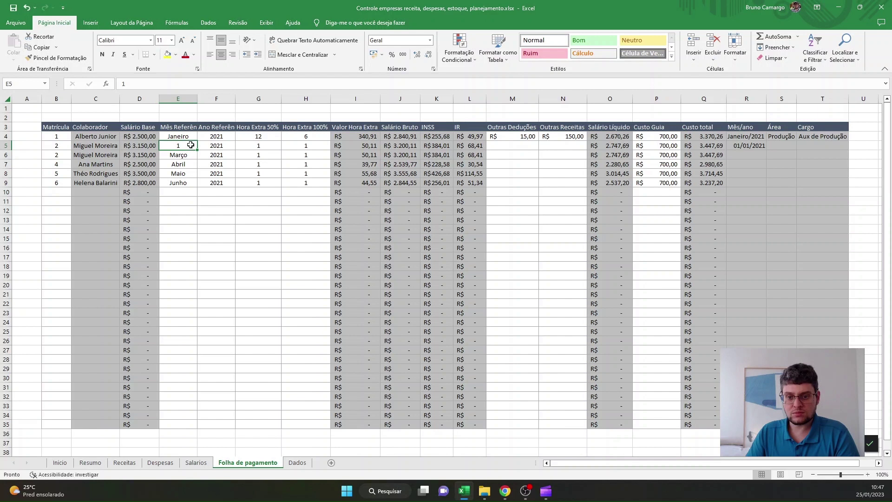
Apply the custom number format mmmm to cell E5.
right_click(192, 147)
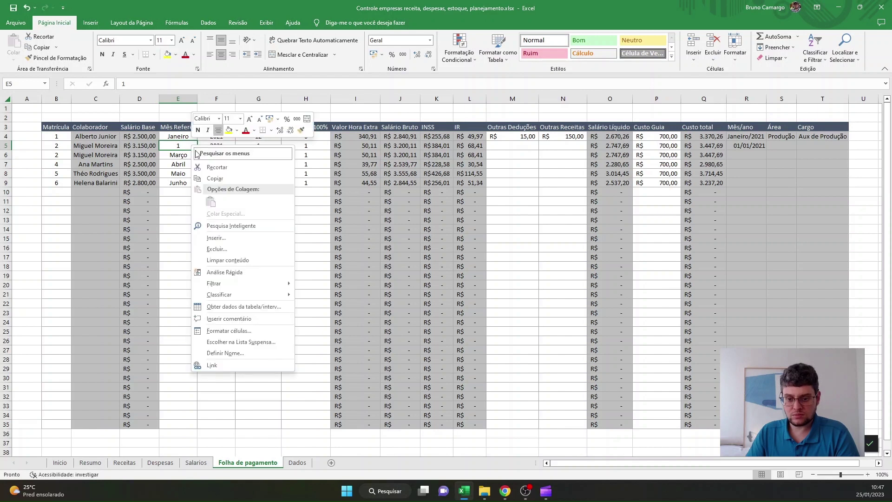
click(246, 332)
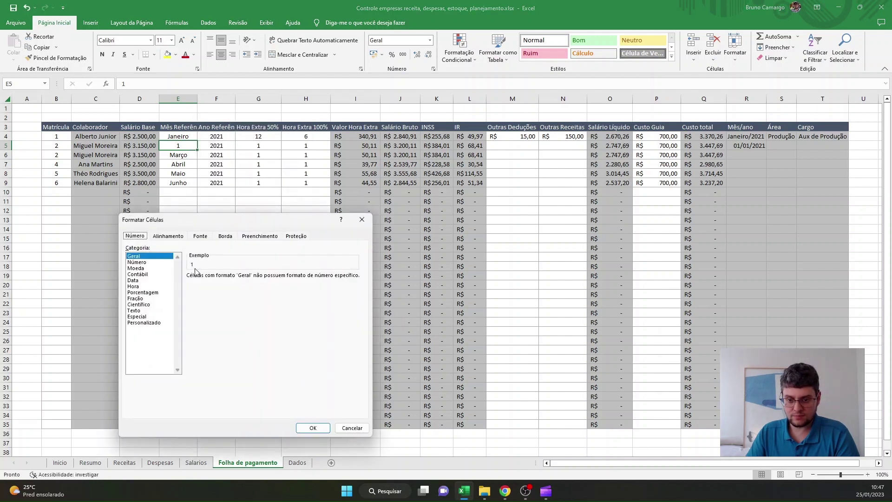
click(145, 324)
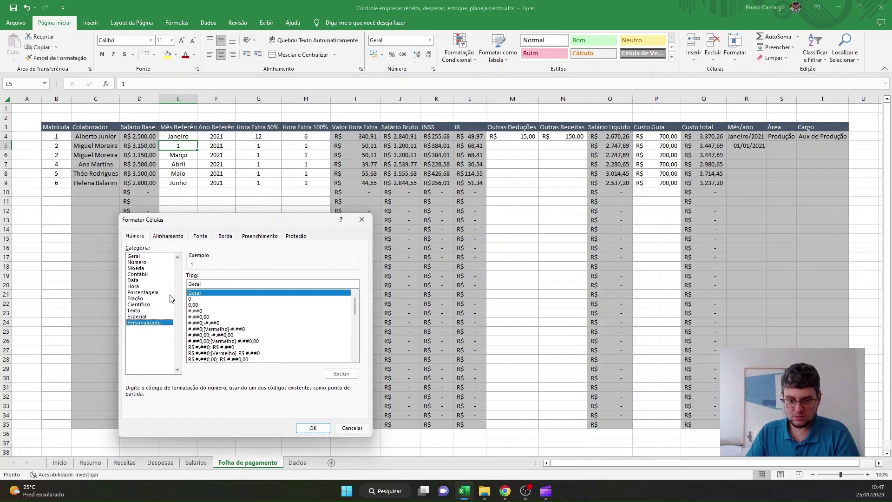
click(146, 281)
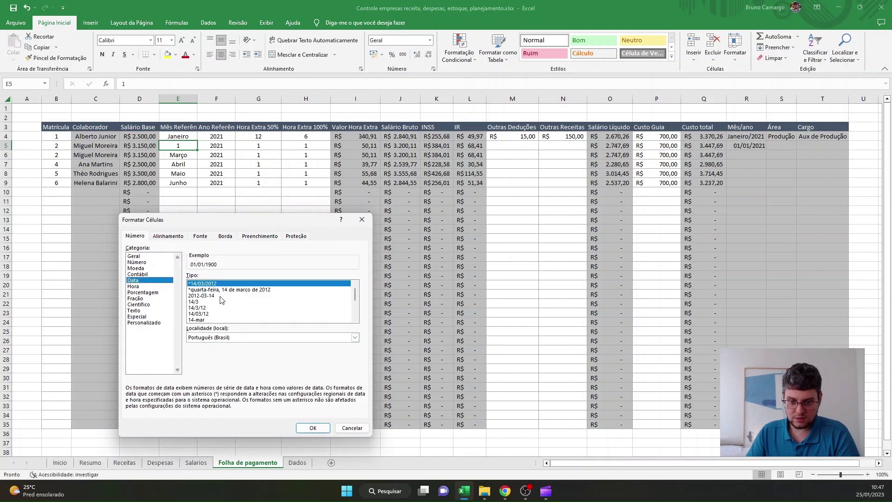
click(145, 322)
drag(220, 284, 156, 289)
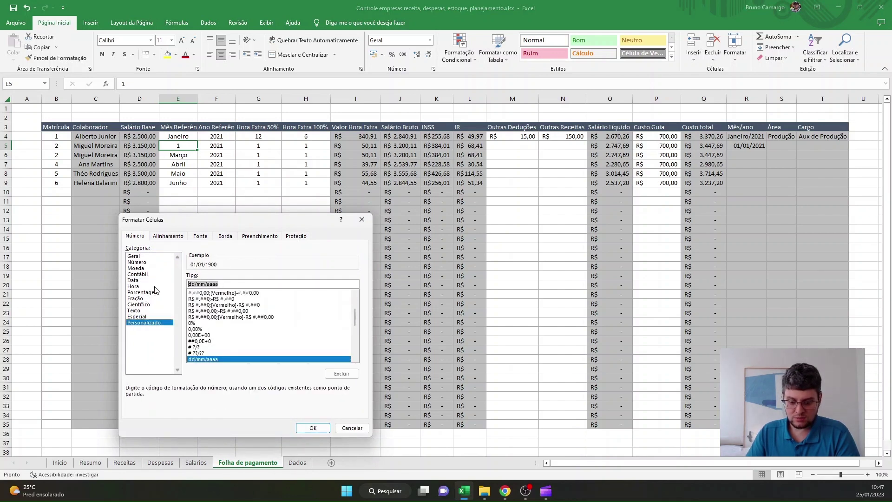
text(mm)
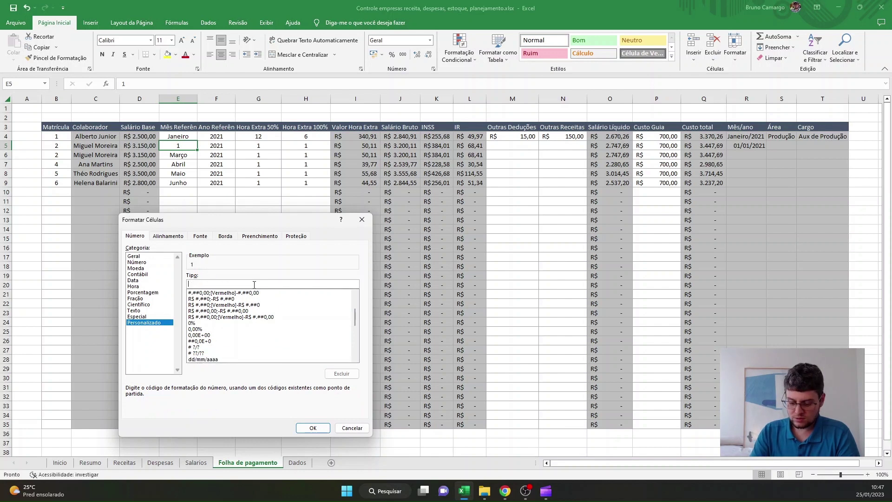
text(mmmm)
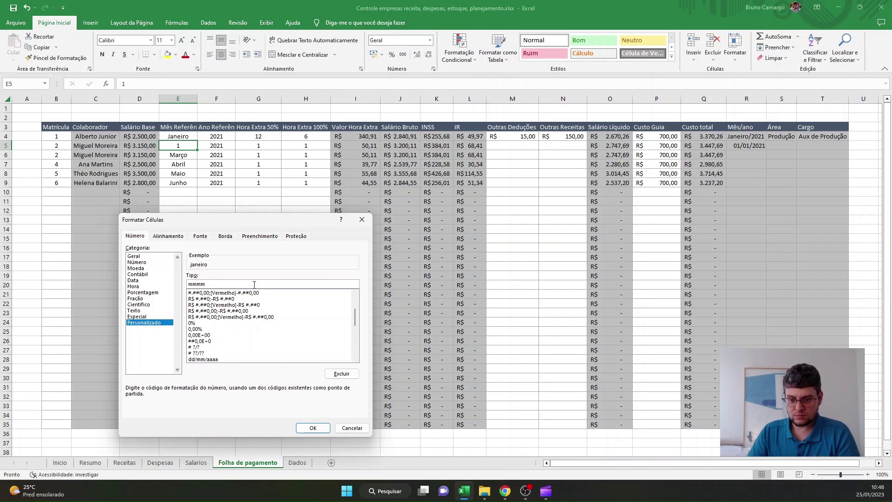
click(313, 428)
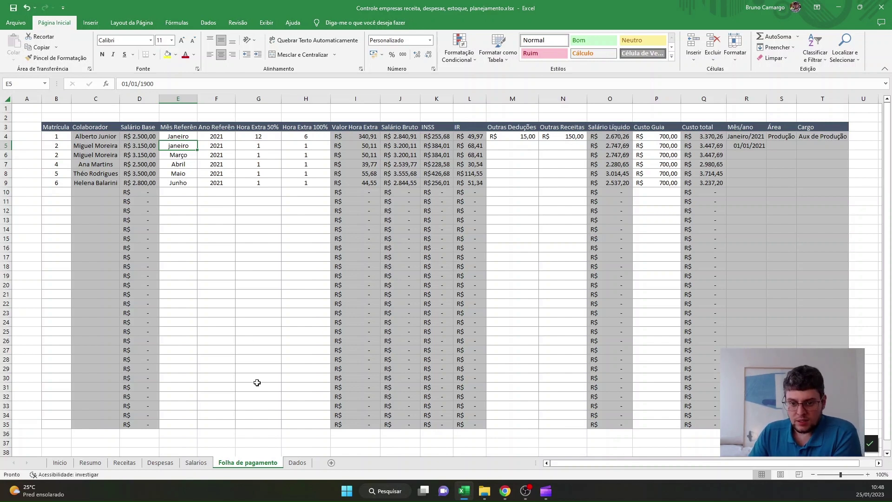
Clear the reference months in E4:E9.
click(189, 136)
drag(189, 136, 185, 179)
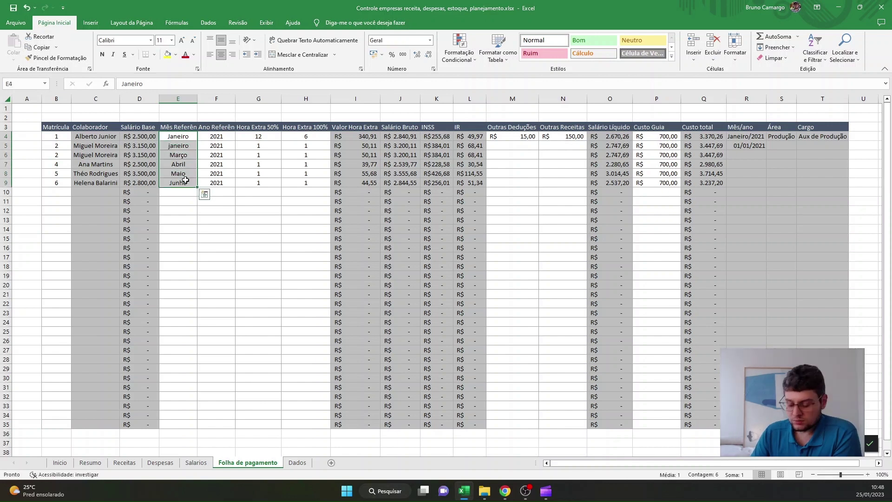
key(Delete)
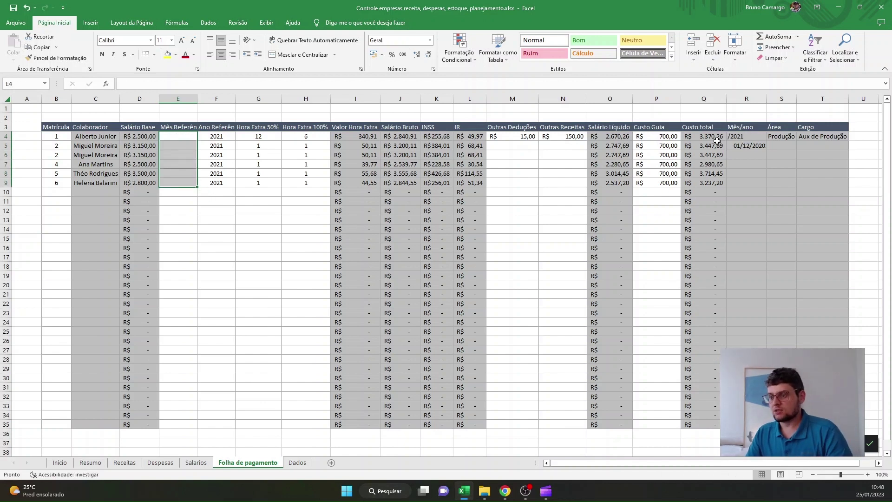
Copy the DATA formula from R5 up to R4 and fill it down to R35.
click(751, 135)
click(749, 146)
drag(769, 149, 769, 140)
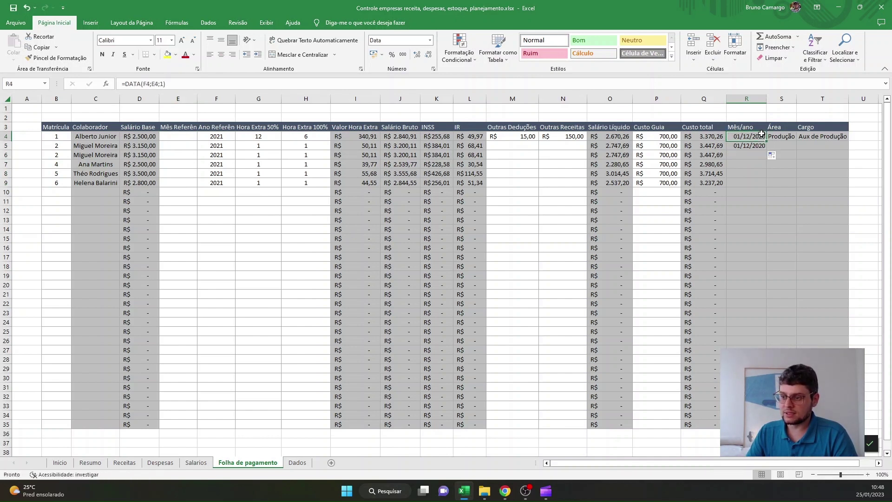
click(770, 155)
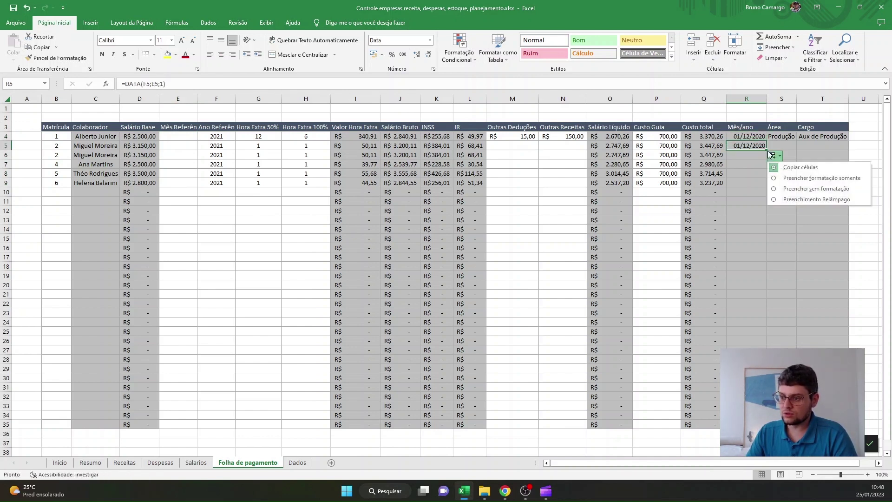
drag(766, 150, 757, 425)
click(757, 267)
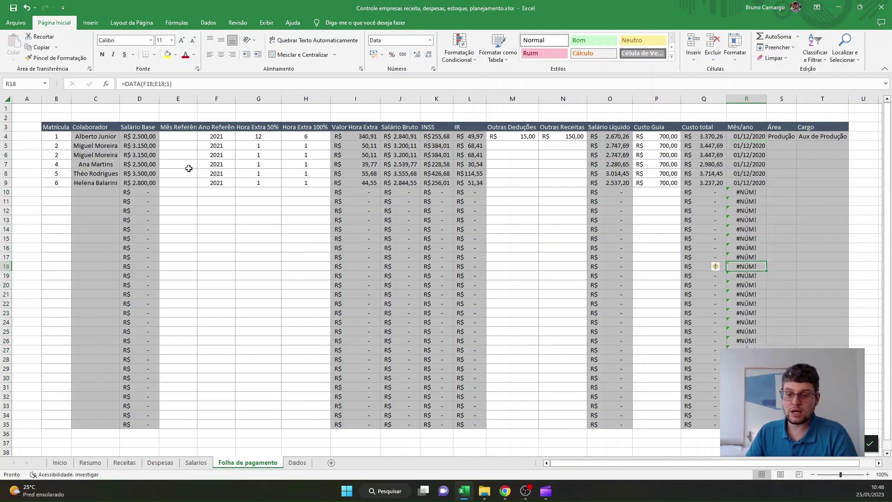
Add list validation to the Mês Referência cells E4:E35, using the months in Dados!$L$2:$L$13 as the source.
click(186, 134)
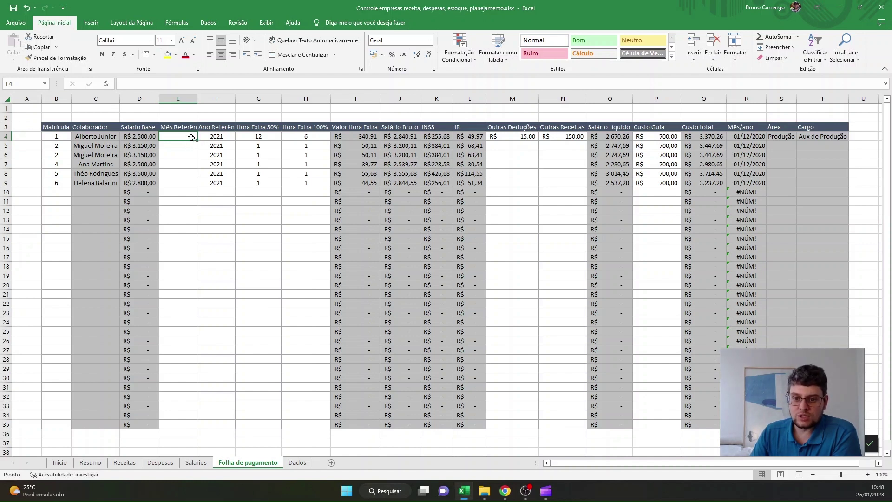
drag(191, 137, 187, 422)
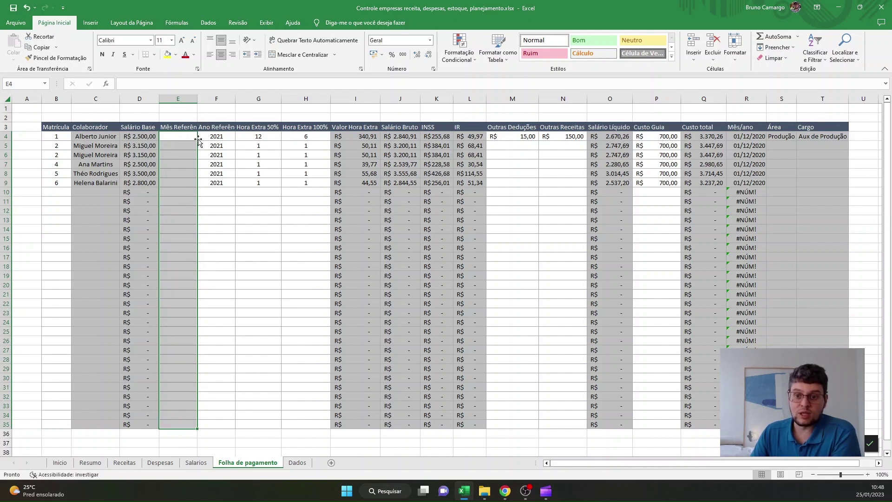
click(208, 23)
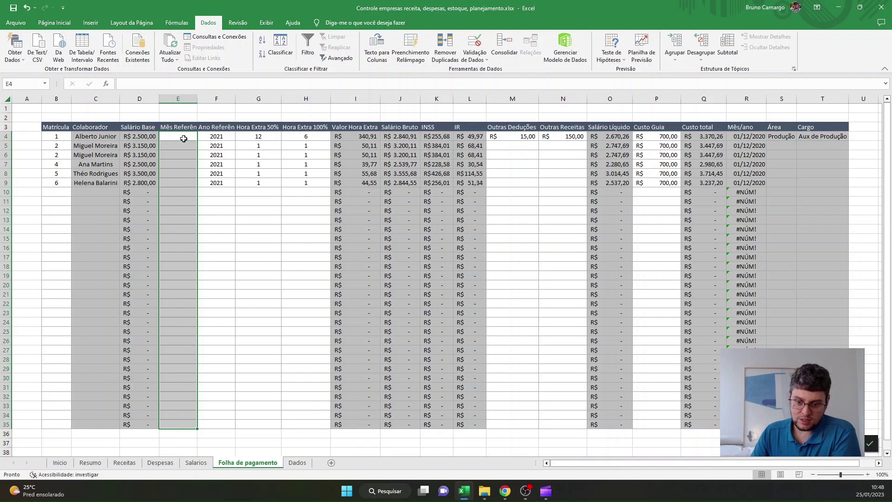
click(481, 53)
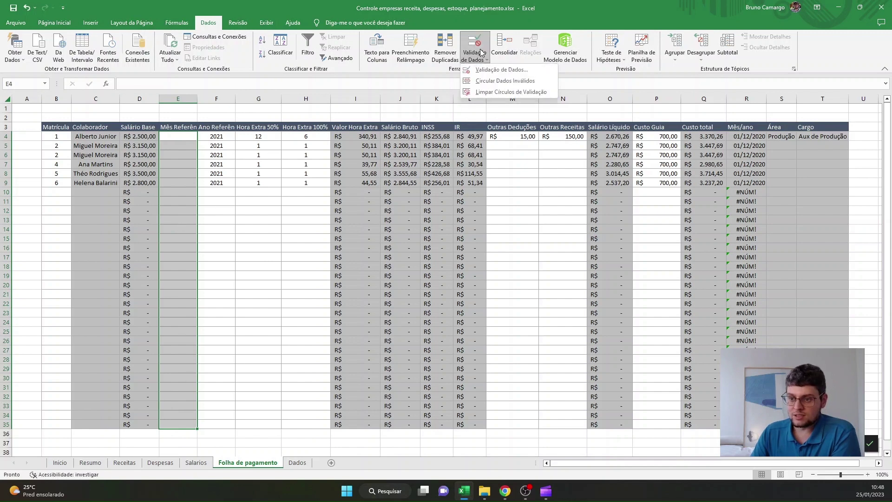
click(494, 69)
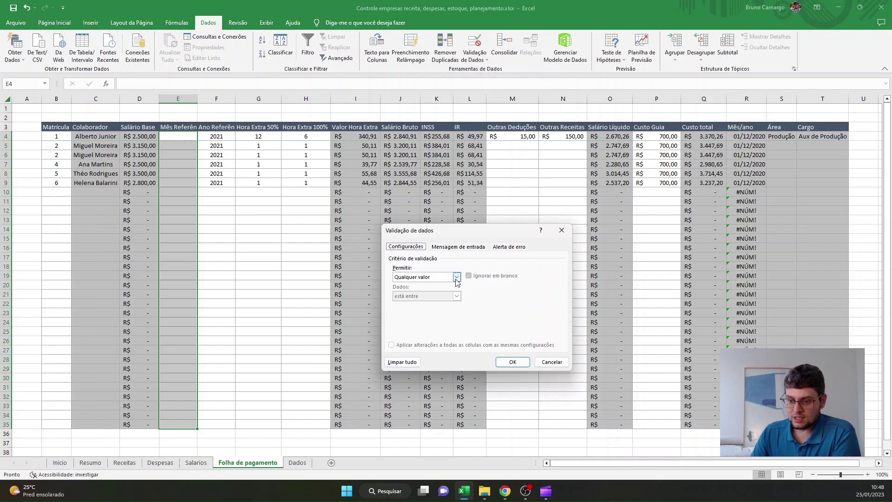
click(456, 276)
click(447, 306)
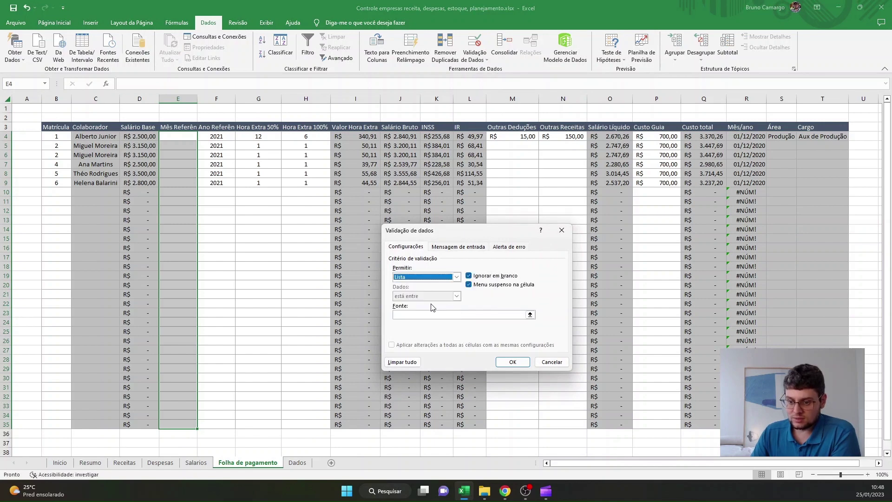
click(530, 315)
click(297, 462)
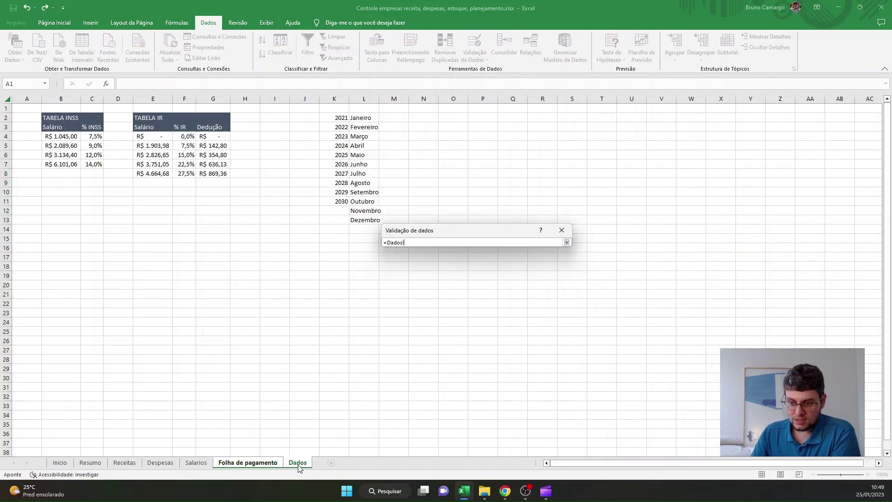
drag(362, 116, 366, 217)
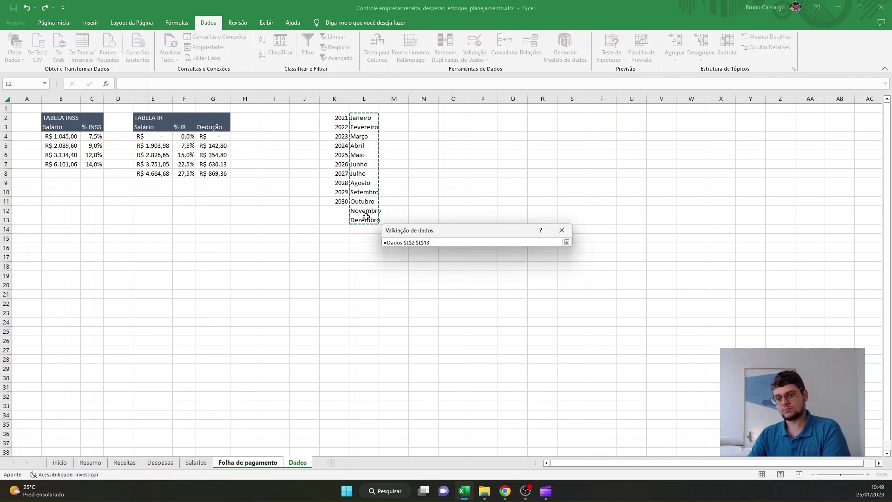
key(Return)
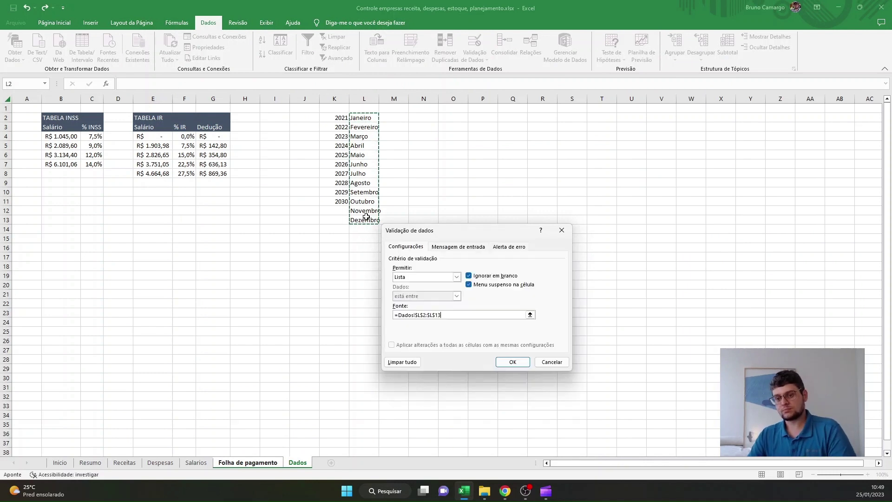
click(512, 362)
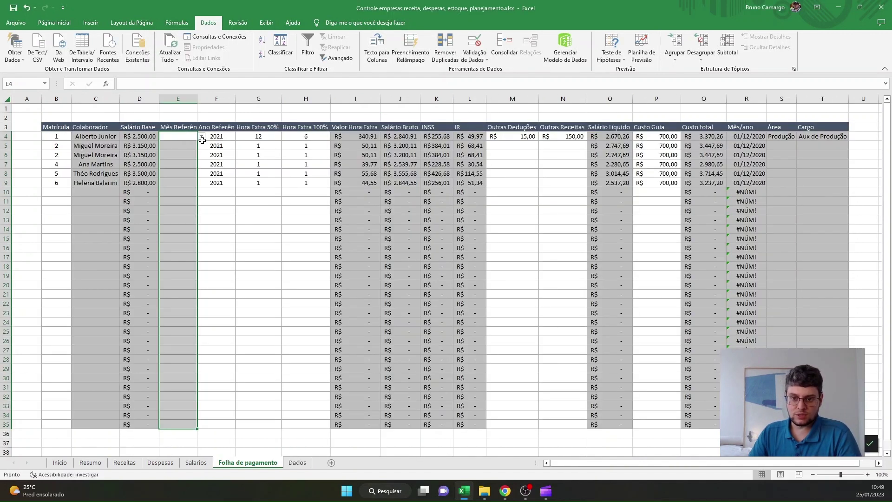
Check the month options offered by the drop-down list in cell E4.
click(191, 137)
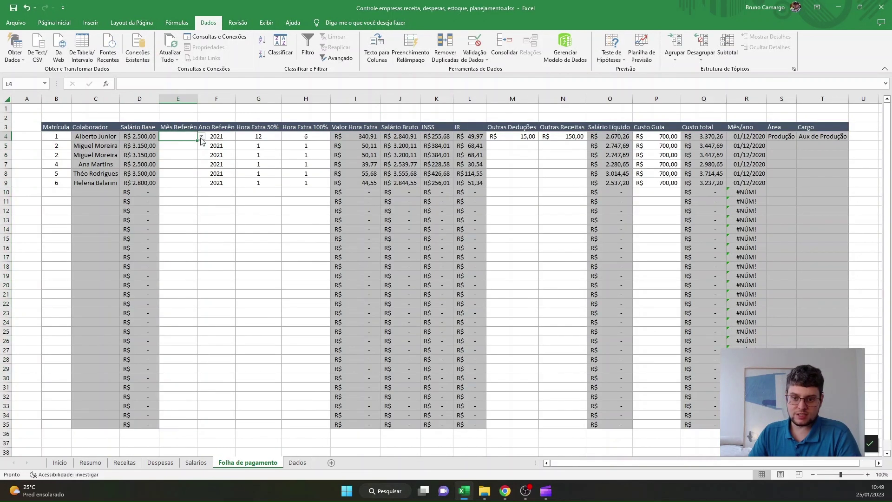
click(202, 137)
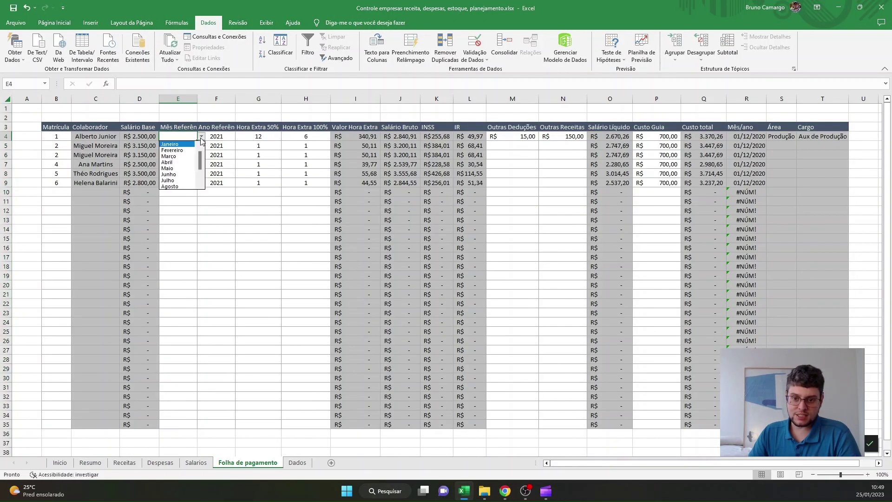
click(226, 228)
click(260, 276)
Replace the month names in L2:L13 of the Dados sheet with the numbers 1 to 12.
click(298, 463)
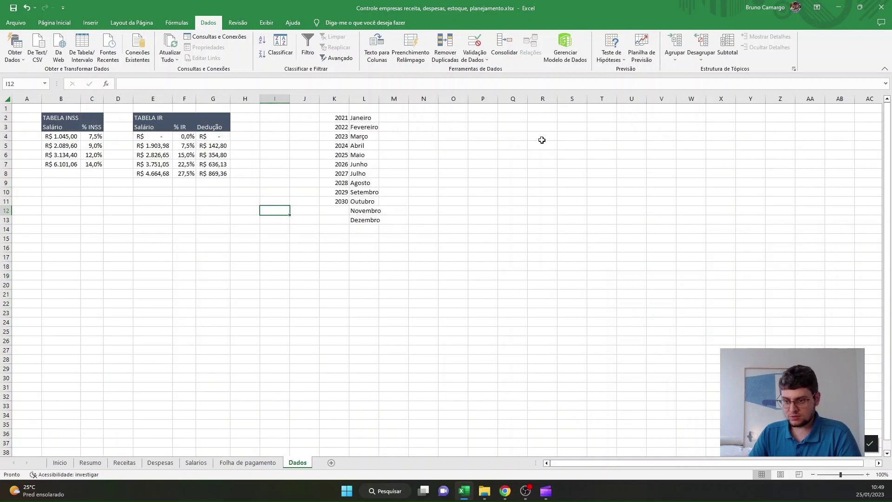
click(373, 118)
text(1)
key(Return)
text(2)
key(Return)
text(3)
key(Return)
drag(373, 118, 362, 221)
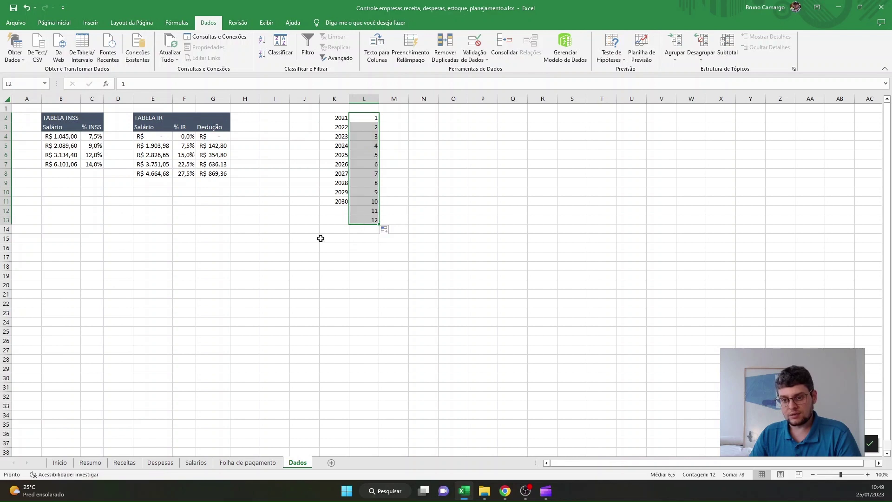
click(321, 238)
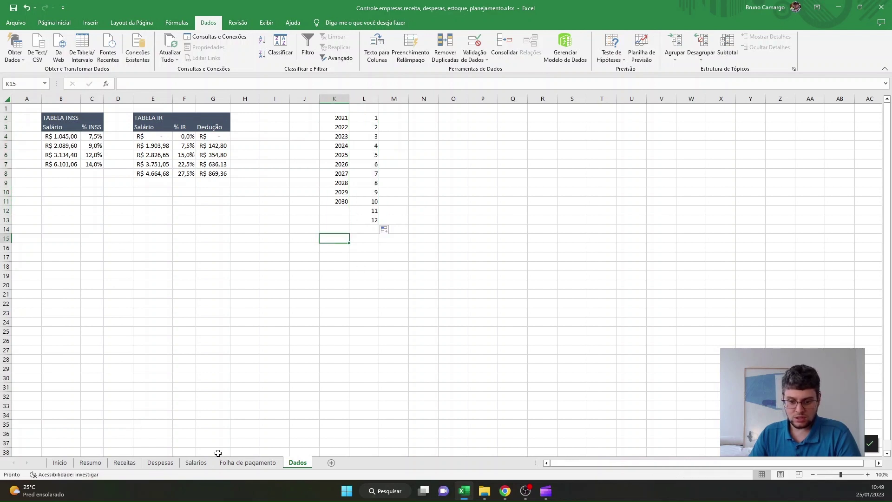
In Folha de pagamento, choose month 1 from the list in E4 and copy it down to E9.
click(248, 462)
click(177, 136)
click(202, 136)
click(186, 146)
click(223, 137)
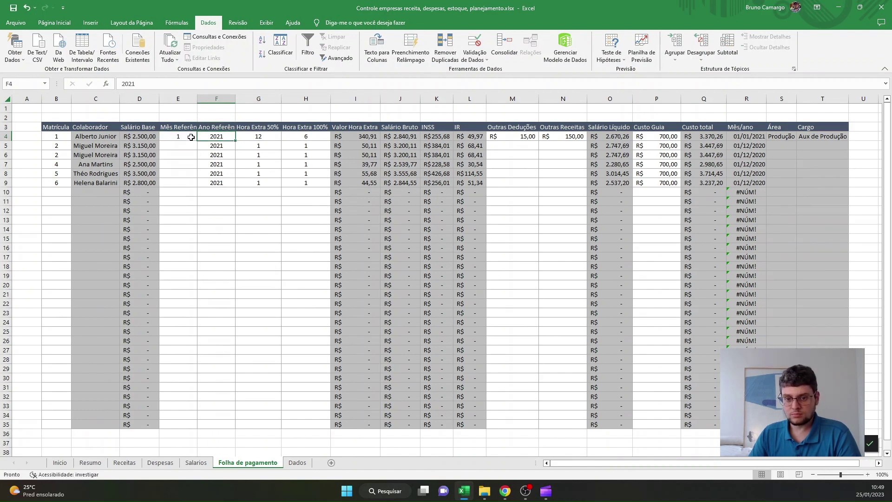
click(191, 137)
drag(197, 140, 186, 188)
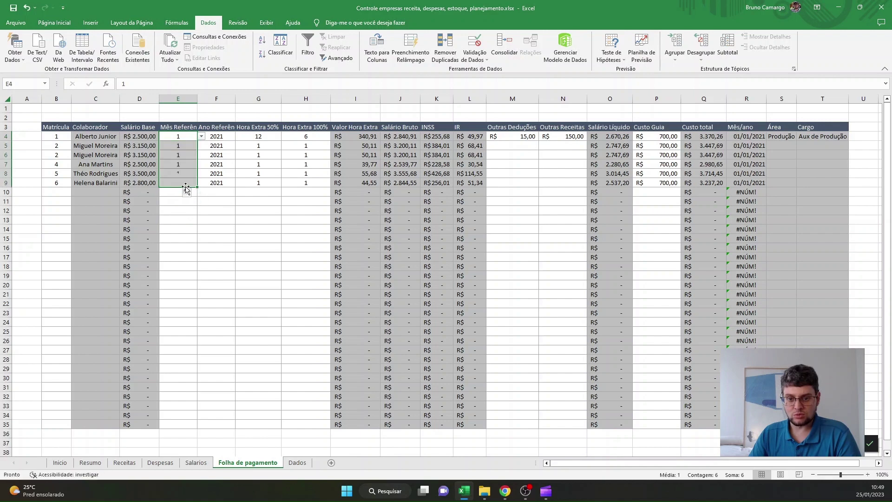
Enter the reference months 2, 3, 4, 5 and 6 in cells E5 to E9.
click(184, 146)
text(2)
key(Return)
text(3)
key(Return)
text(4)
key(Return)
text(5)
key(Return)
text(6)
key(Return)
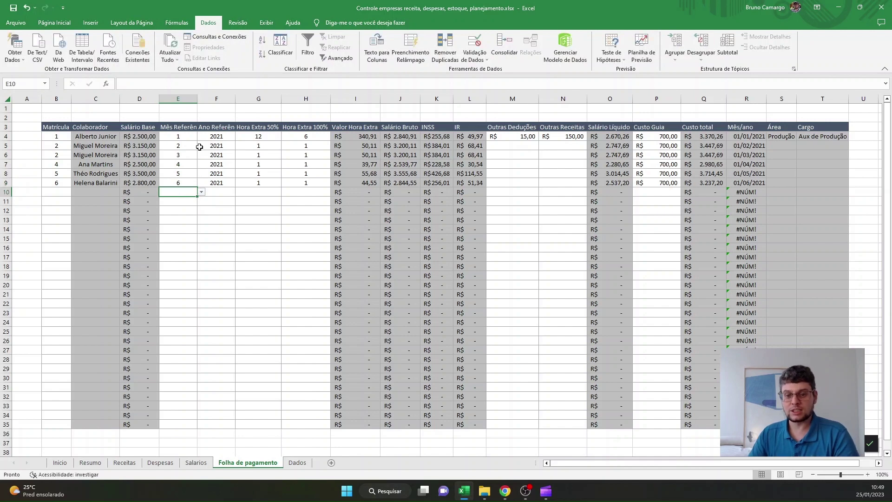
Review the data validation criteria, input message and error alert settings of cell E4 without changing them.
click(188, 135)
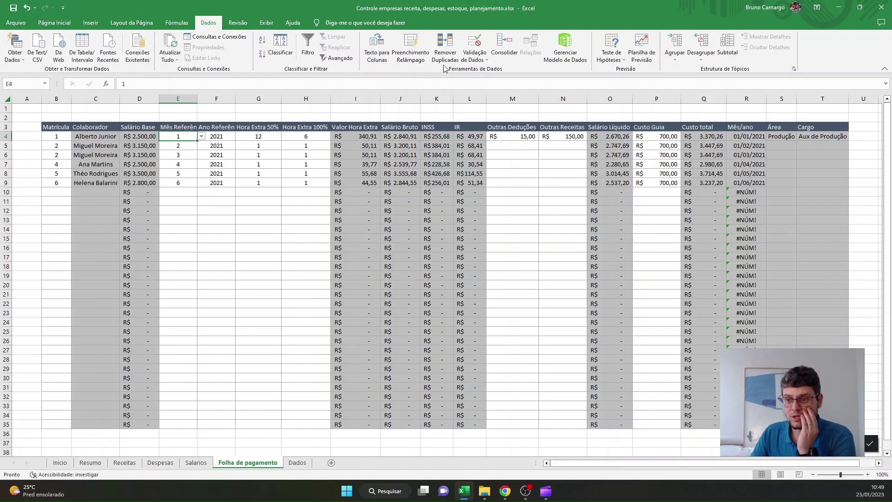
click(475, 43)
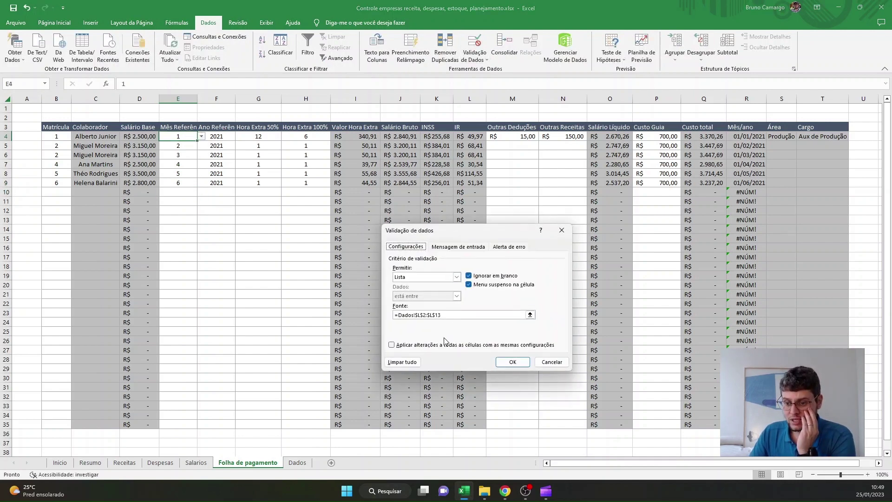
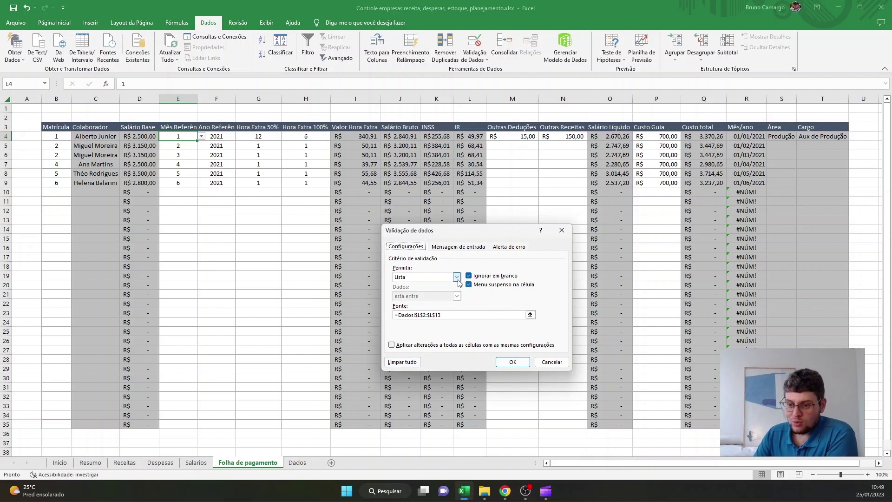
click(471, 251)
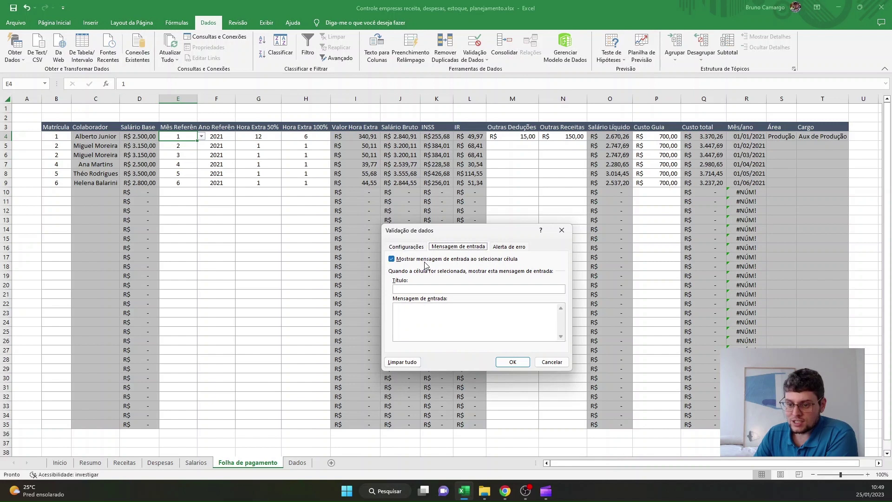
click(515, 247)
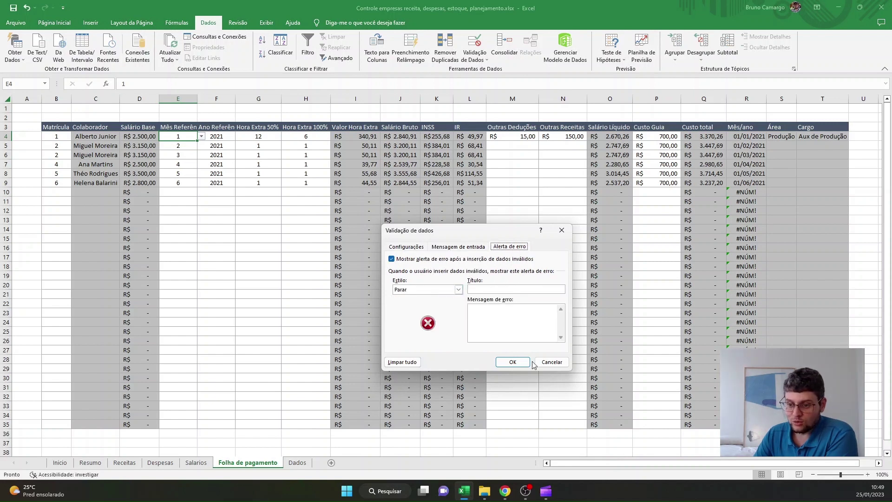
click(550, 365)
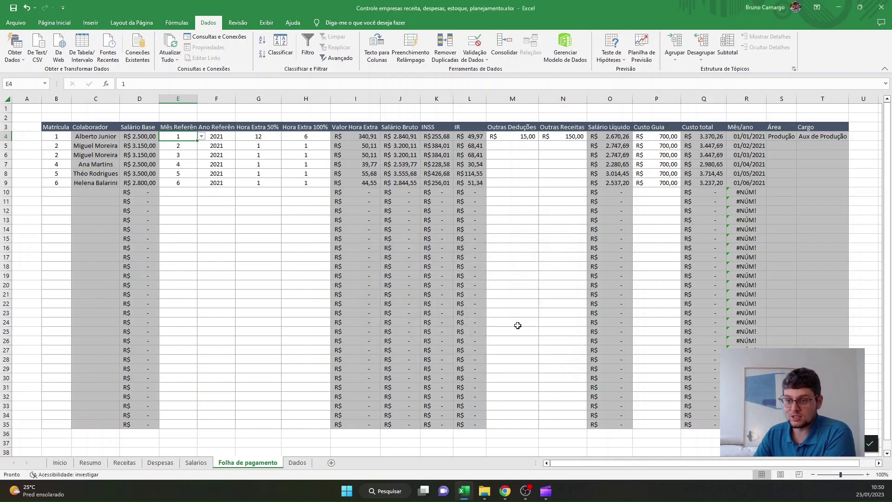
Add list validation to the Ano Referência cells F4:F35, using the years in Dados!$K$2:$K$11 as the source.
click(227, 210)
drag(220, 135, 224, 424)
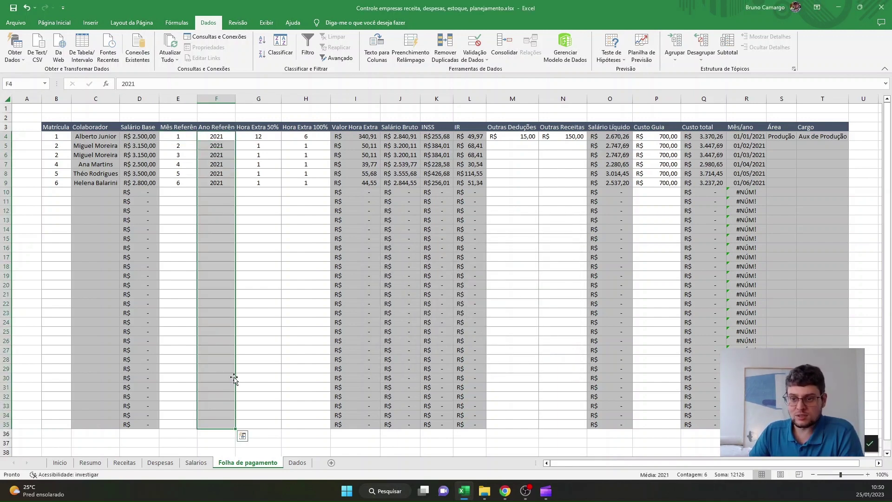
click(474, 44)
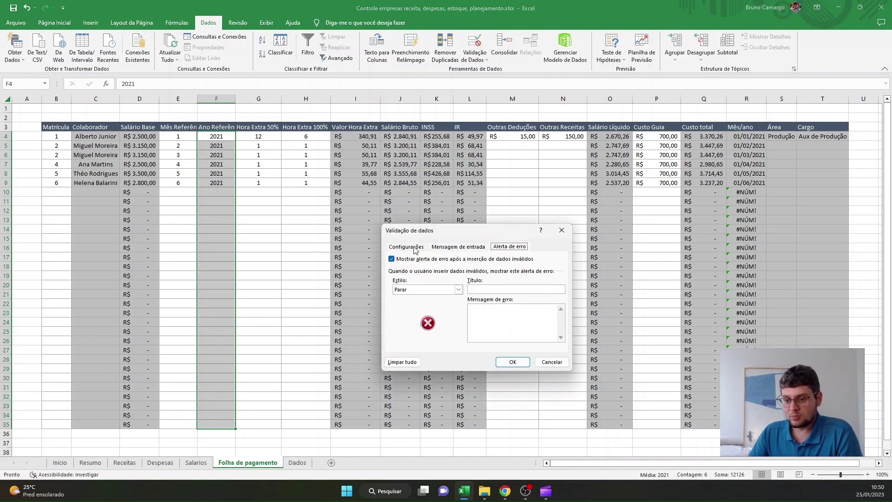
click(414, 249)
click(456, 277)
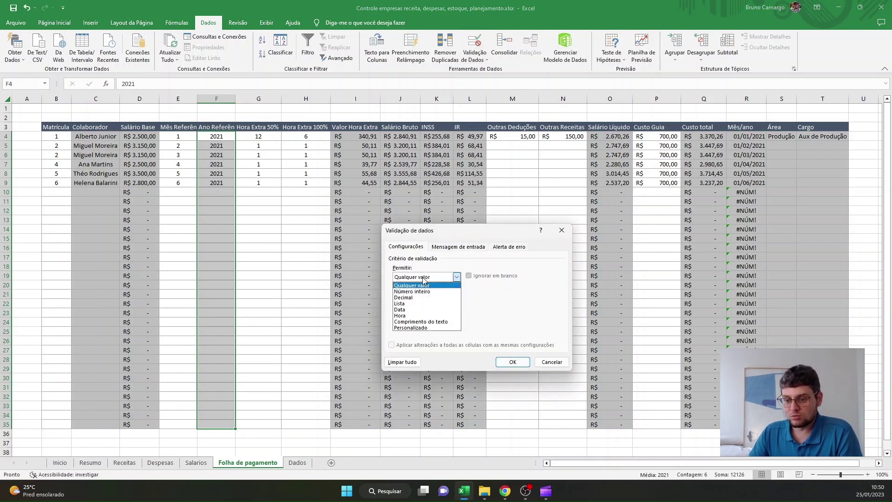
click(429, 305)
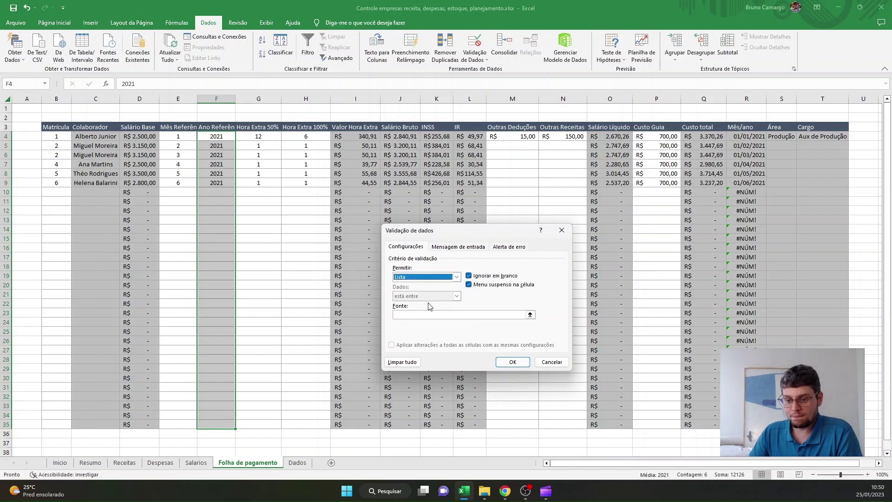
click(530, 314)
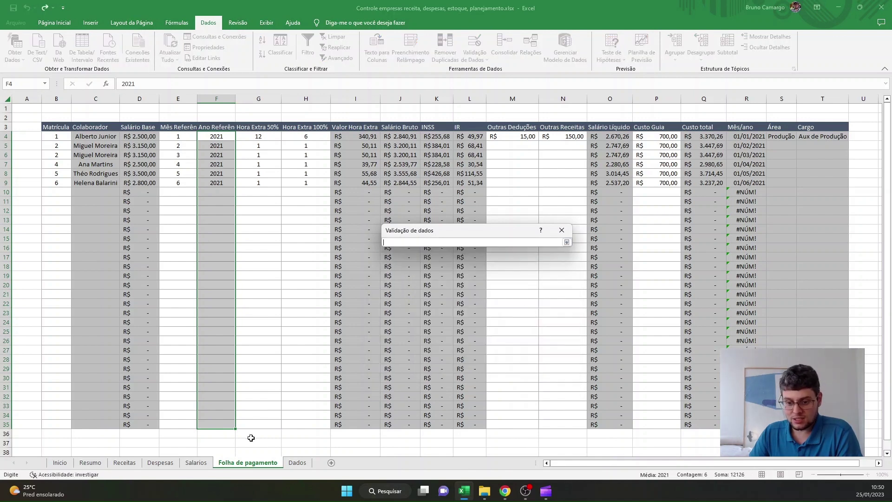
click(297, 462)
drag(344, 120, 341, 200)
key(Return)
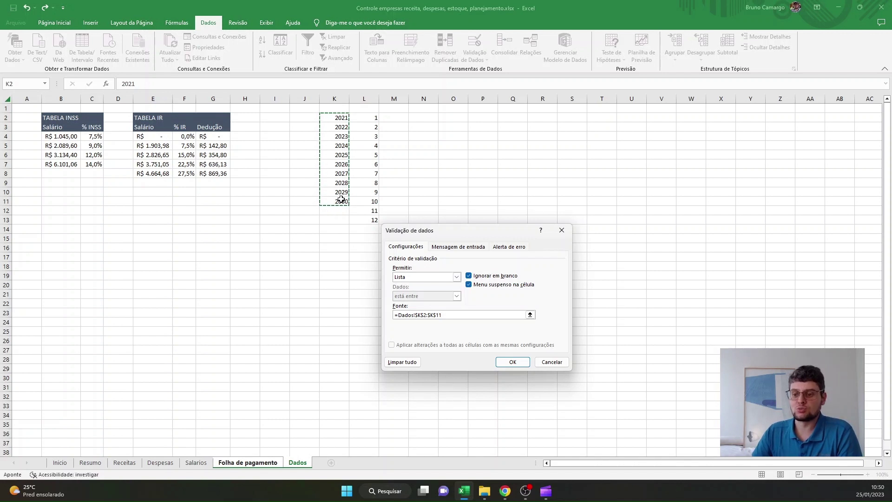
key(Return)
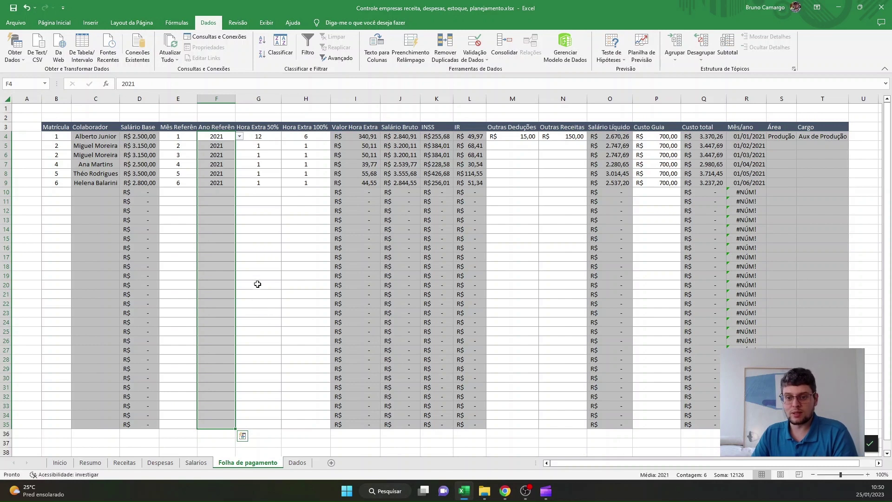
click(242, 267)
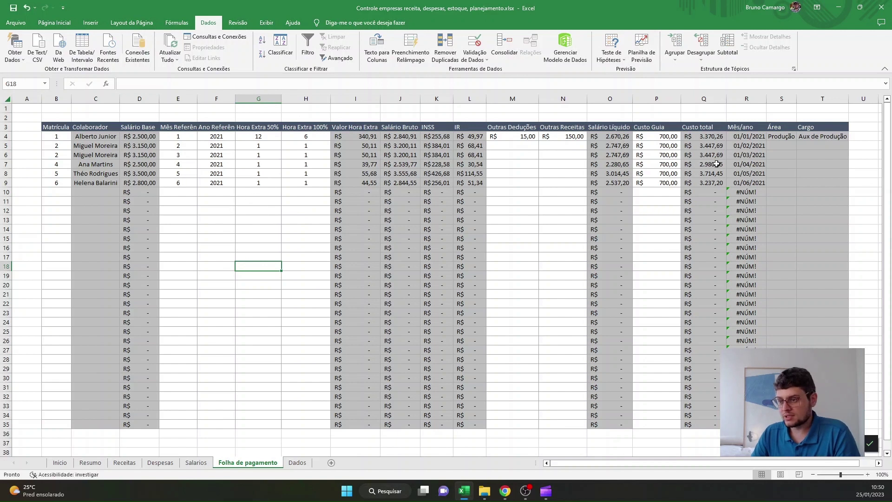
Fill the Área and Cargo PROCV formulas from S4:T4 down to row 35.
click(791, 137)
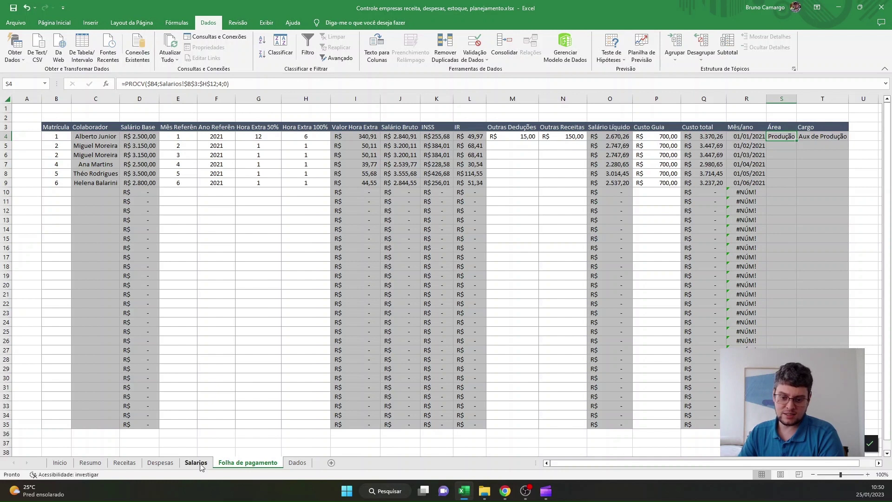
key(Right)
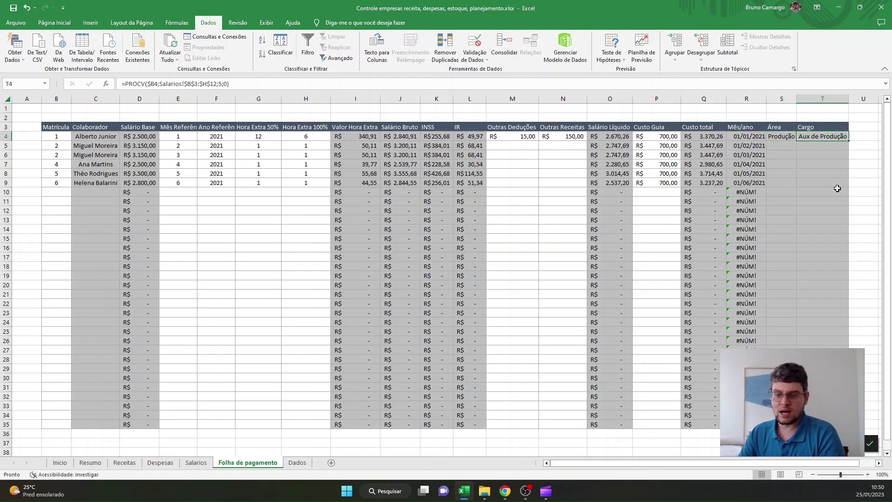
drag(779, 138, 849, 346)
drag(848, 418, 849, 424)
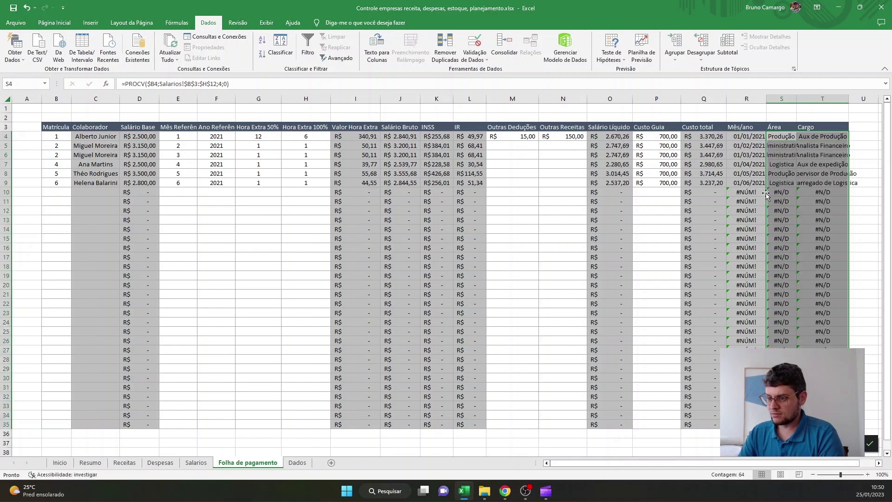
Wrap the Mês/ano formula in R4 with SEERRO so it reads =SEERRO(DATA(F4;E4;1);"").
click(748, 197)
drag(766, 203, 764, 362)
click(747, 136)
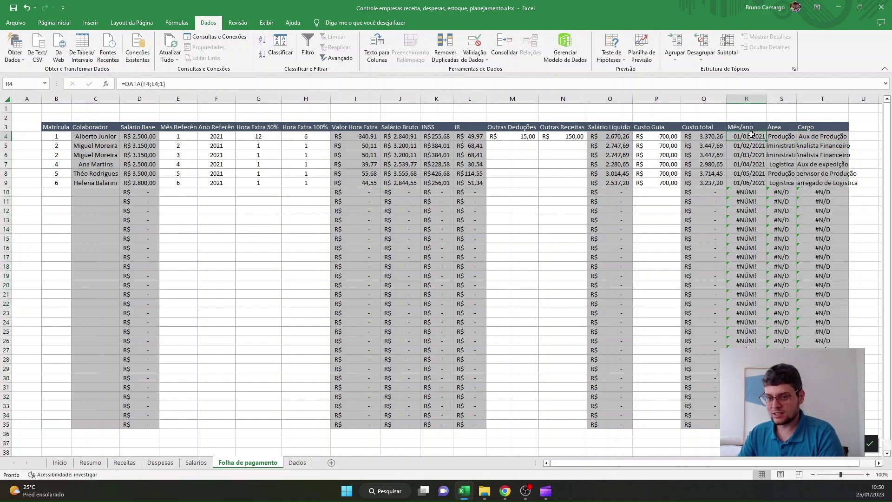
click(123, 84)
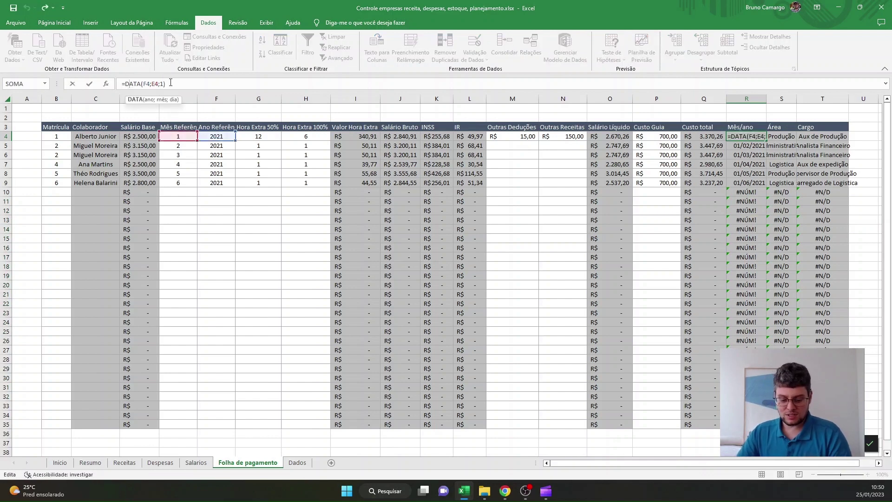
text(SEERRO()
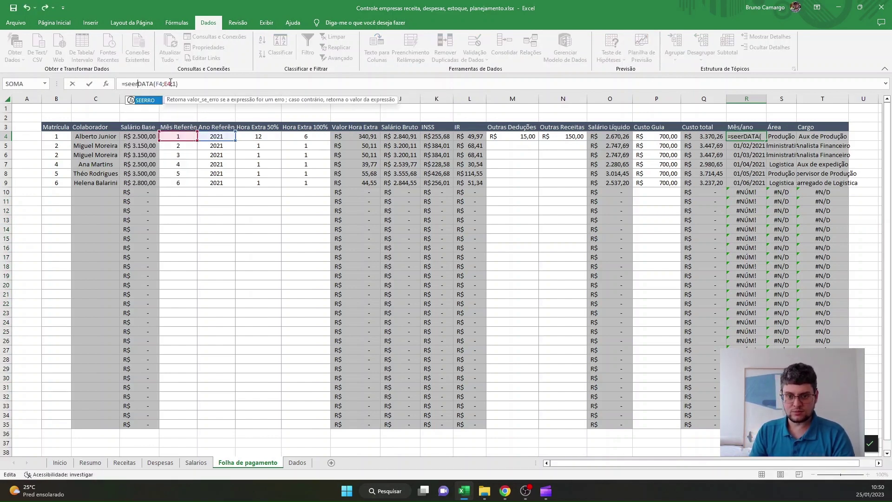
click(210, 84)
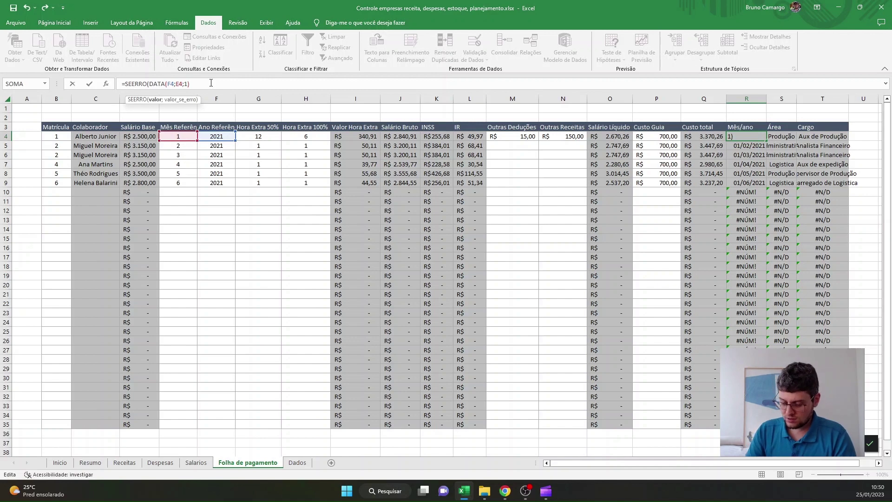
text(;"")
key(Return)
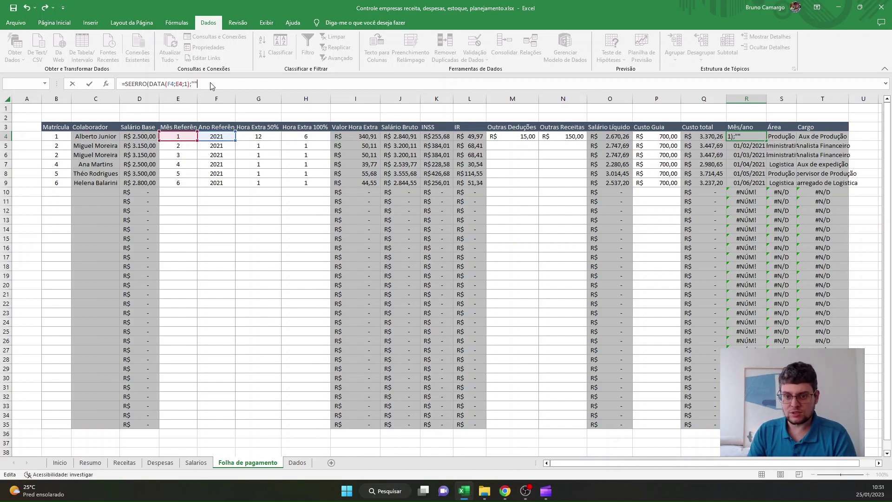
key(Return)
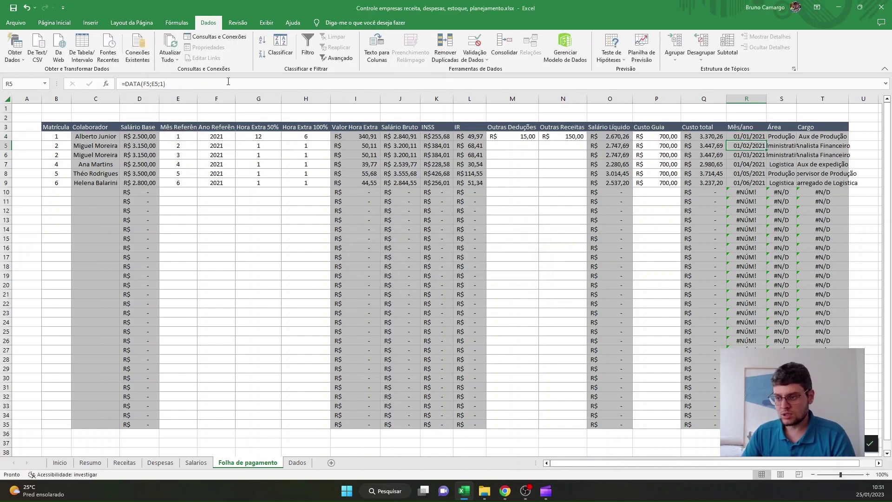
Wrap the Área lookup in S4 with SEERRO so it reads =SEERRO(PROCV($B4;Salarios!$B$3:$H$12;4;0);"").
click(776, 136)
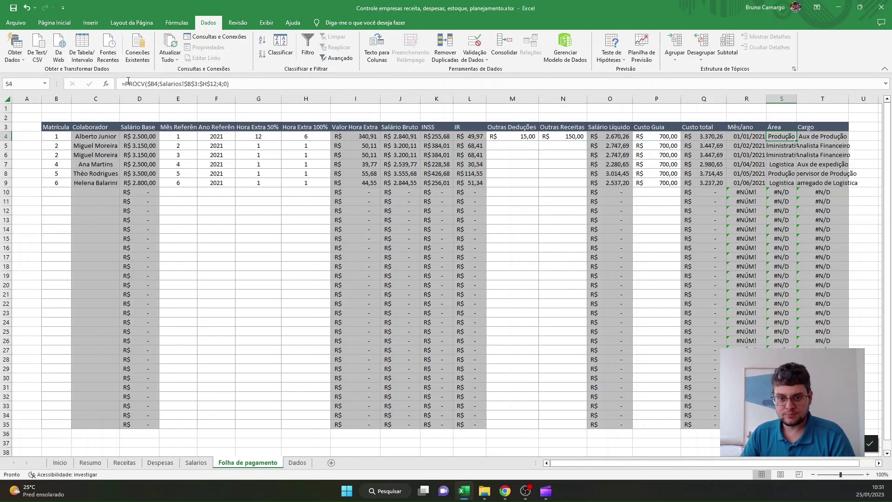
click(155, 82)
key(Home)
key(Right)
text(SEERRO()
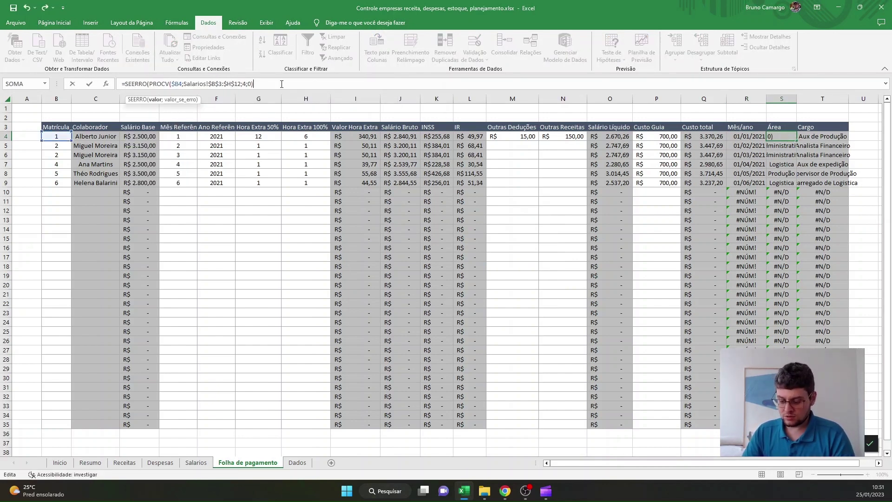
text(;)
key(Return)
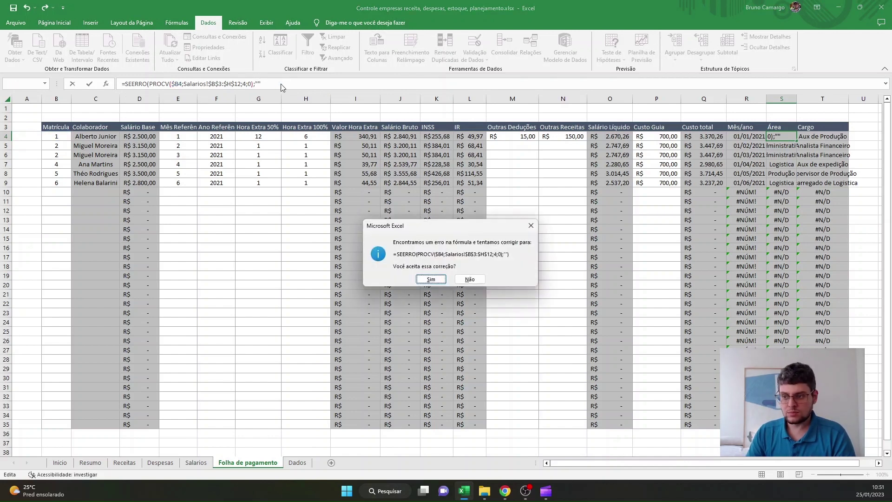
key(Return)
Wrap the Cargo lookup in T4 with SEERRO so it reads =SEERRO(PROCV($B4;Salarios!$B$3:$H$12;5;0);"").
click(801, 133)
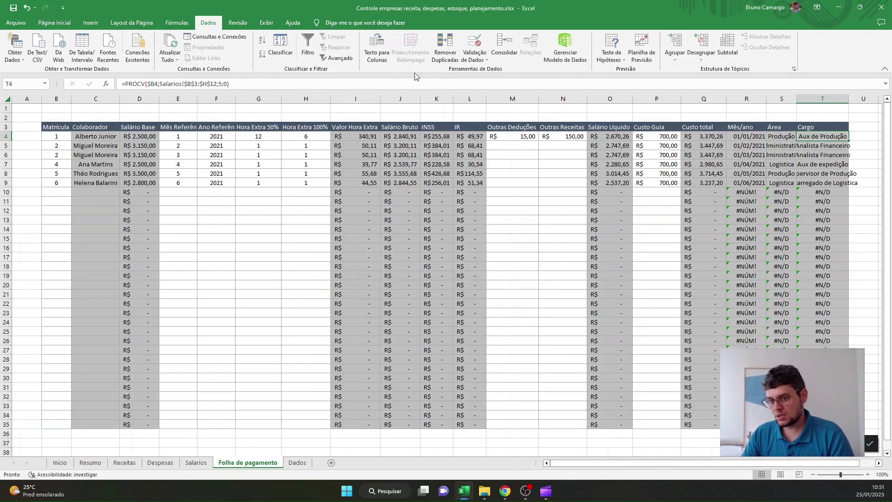
click(124, 84)
text(see)
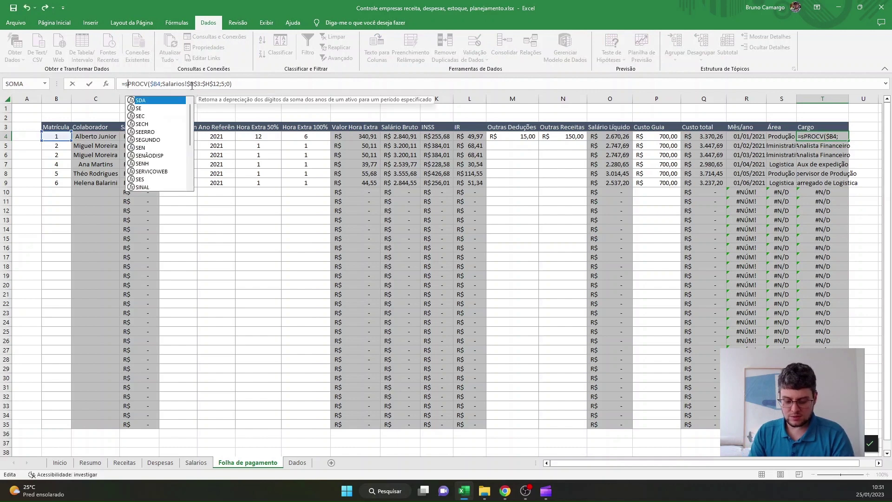
key(Tab)
click(255, 84)
text(;)
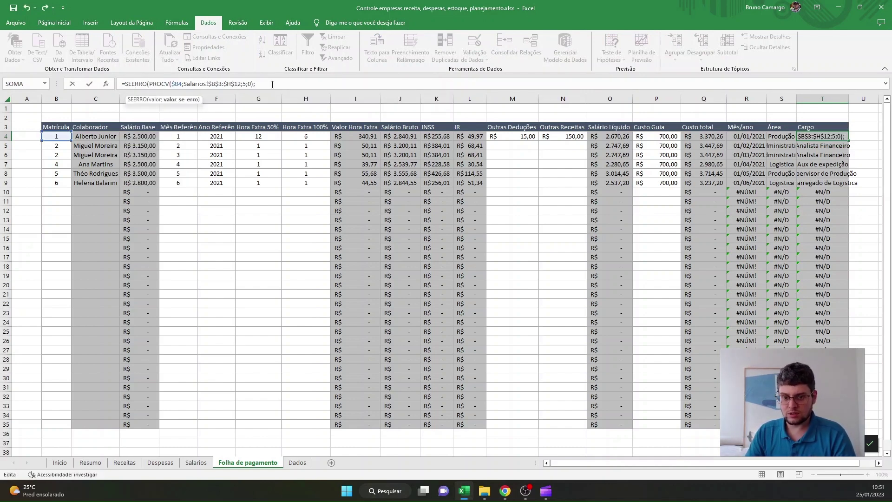
text("")
key(Return)
key(Return)
Fill the SEERRO formulas for Mês/ano, Área and Cargo from R4:T4 down to row 35.
drag(819, 136, 847, 367)
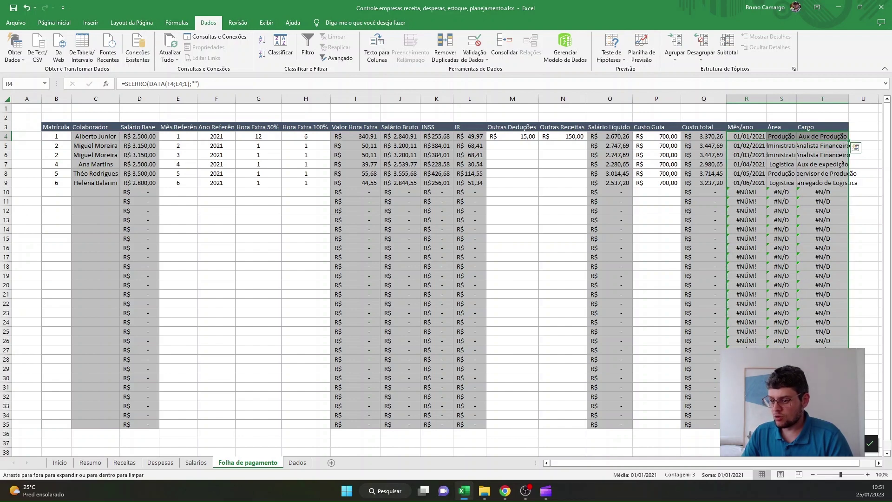
key(ctrl+z)
Apply the custom number format "mmm aaa" to the Mês/ano cells R4:R35.
drag(746, 136, 747, 424)
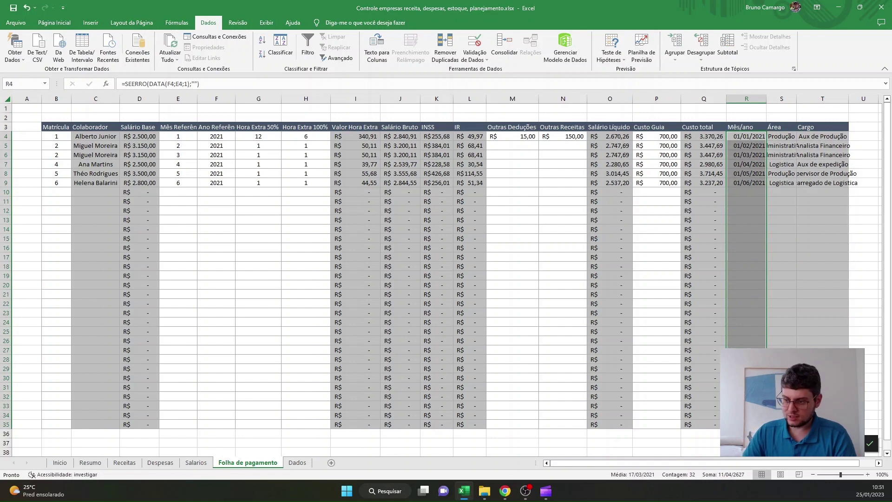
right_click(741, 160)
click(797, 346)
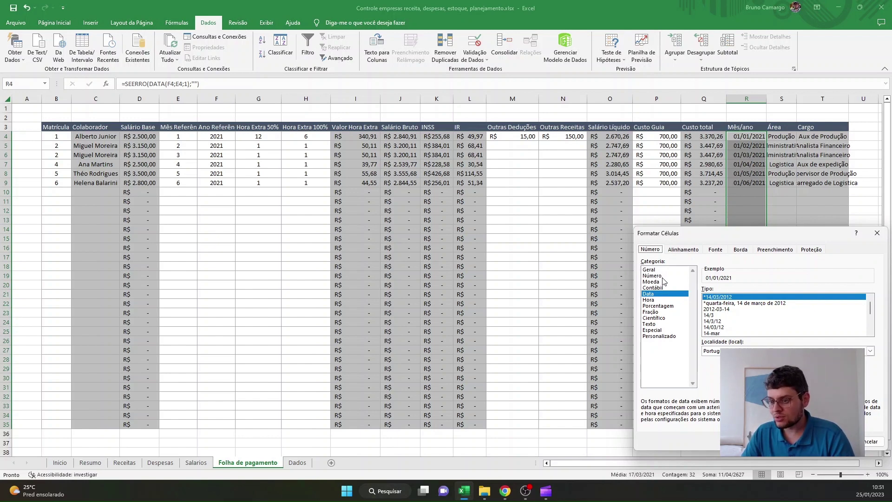
click(659, 336)
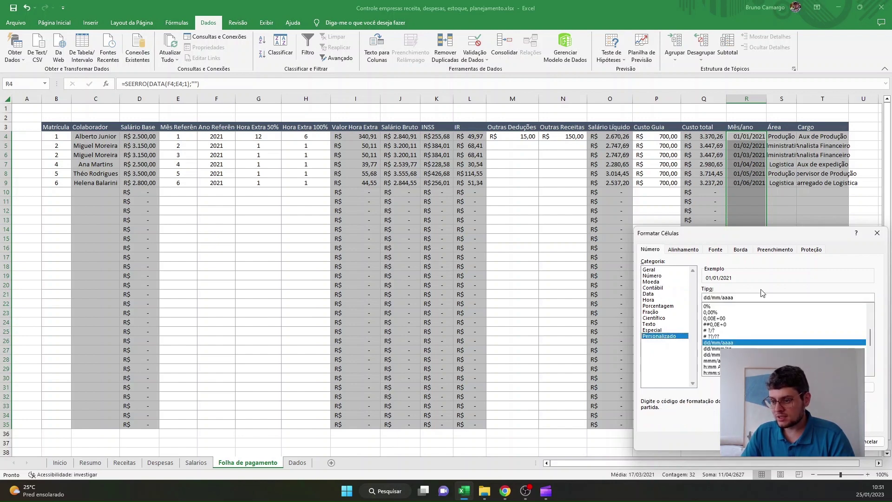
drag(745, 297, 681, 302)
text(m)
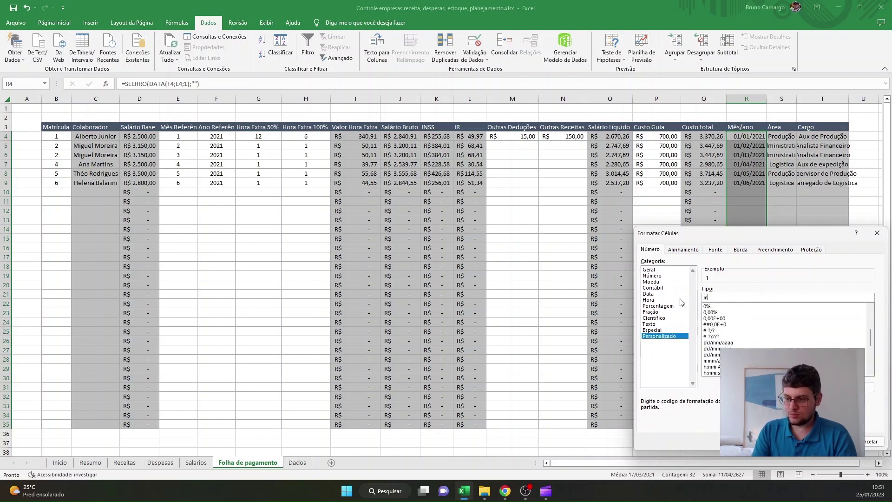
text(mm aaa)
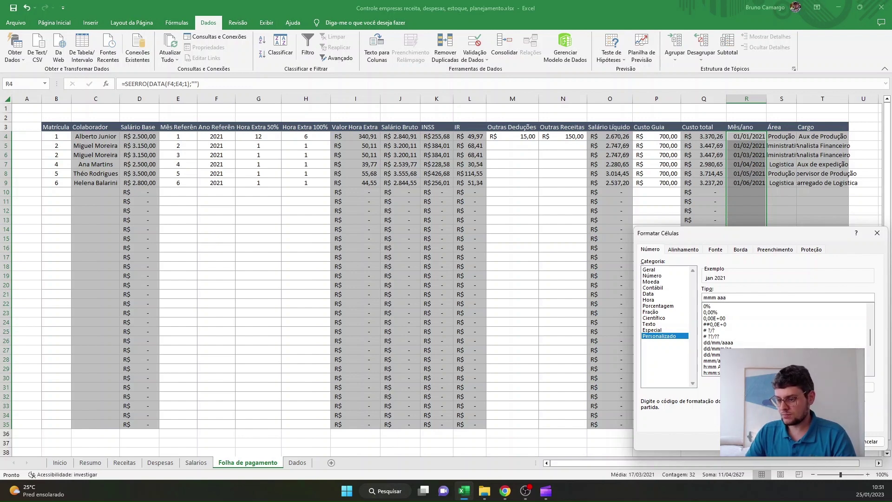
click(839, 442)
click(822, 266)
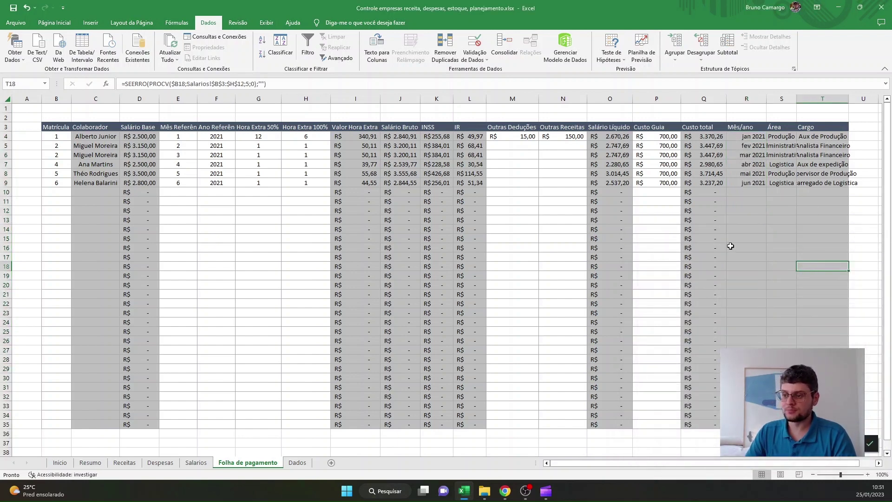